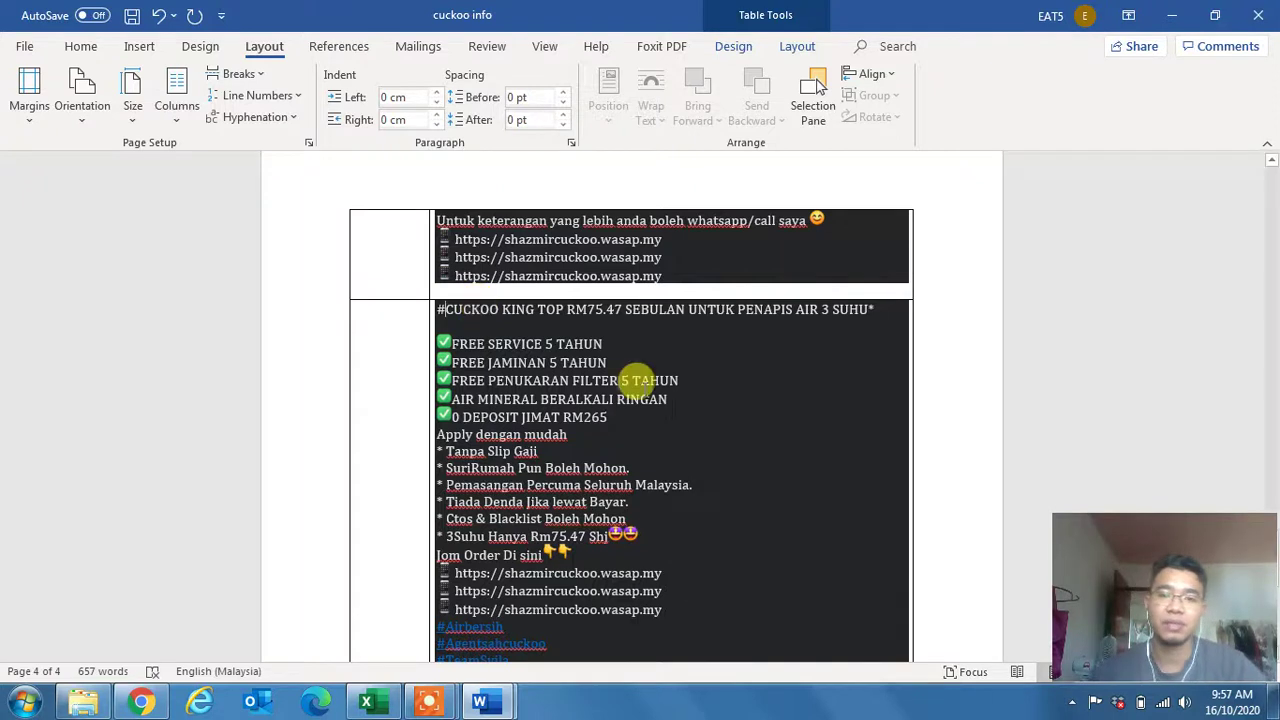
Insert a blank line above "Jom Order Di sini" and another above "Apply dengan mudah" in the CUCKOO KING TOP ad text.
scroll(635, 430, "down", 1)
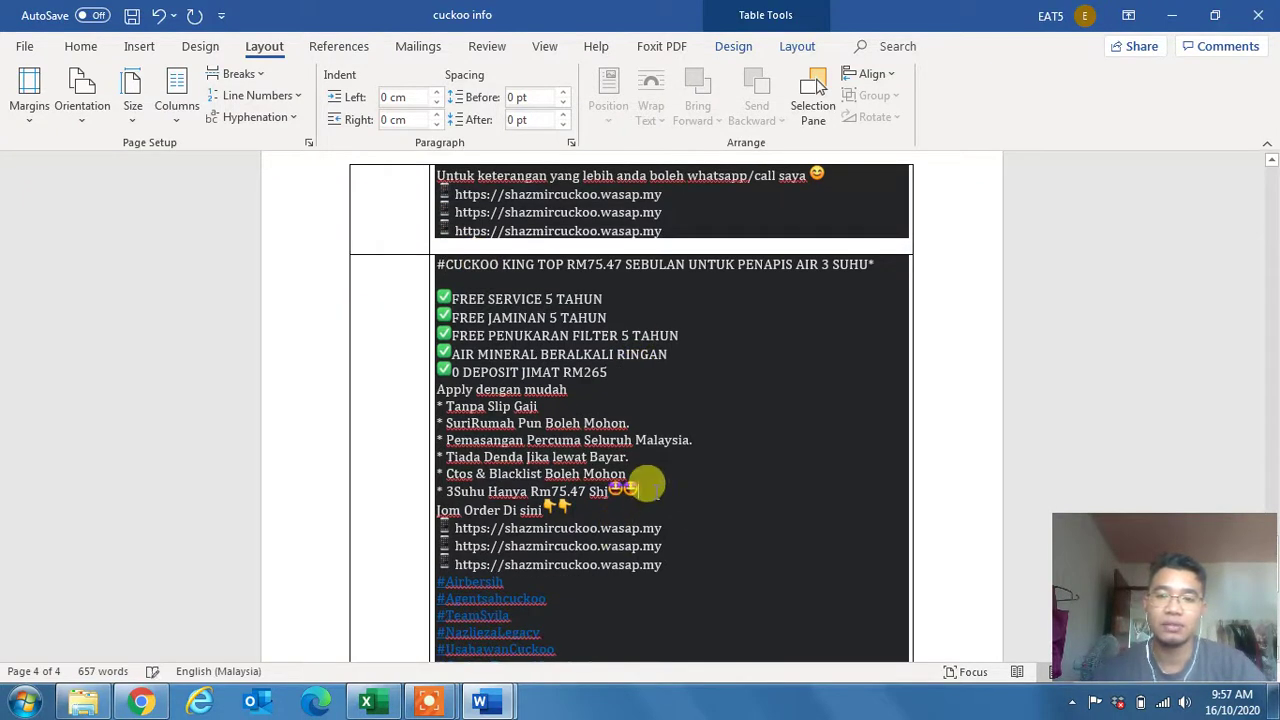
left_click(648, 485)
key("Return")
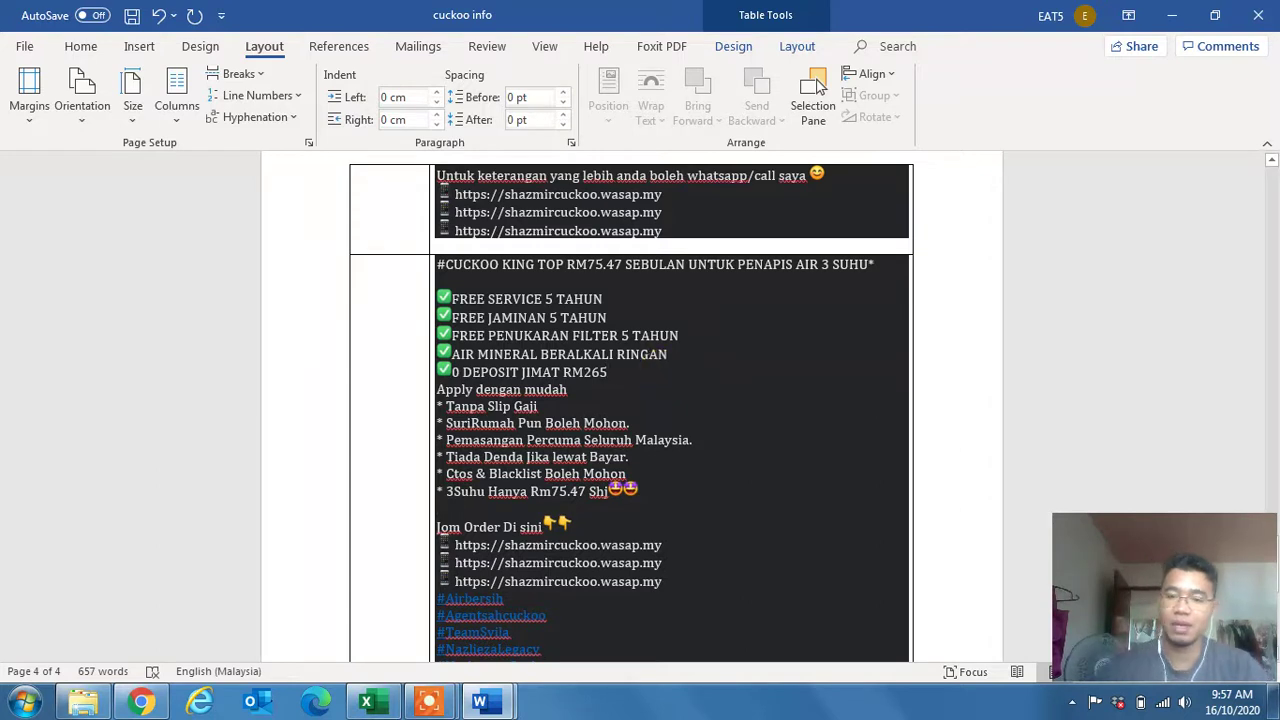
key("Return")
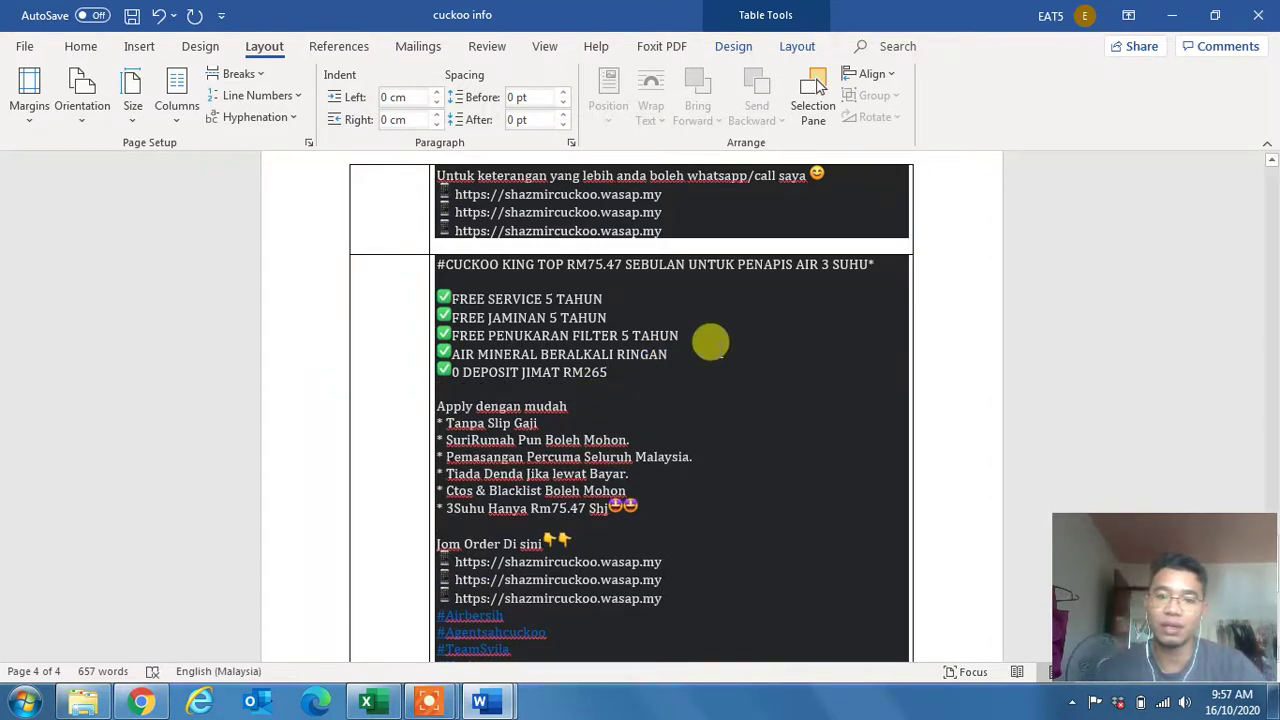
Delete the two hashtag lines between #Agentsahcuckoo and #UsahawanCuckoo at the end of the ad.
scroll(705, 375, "down", 2)
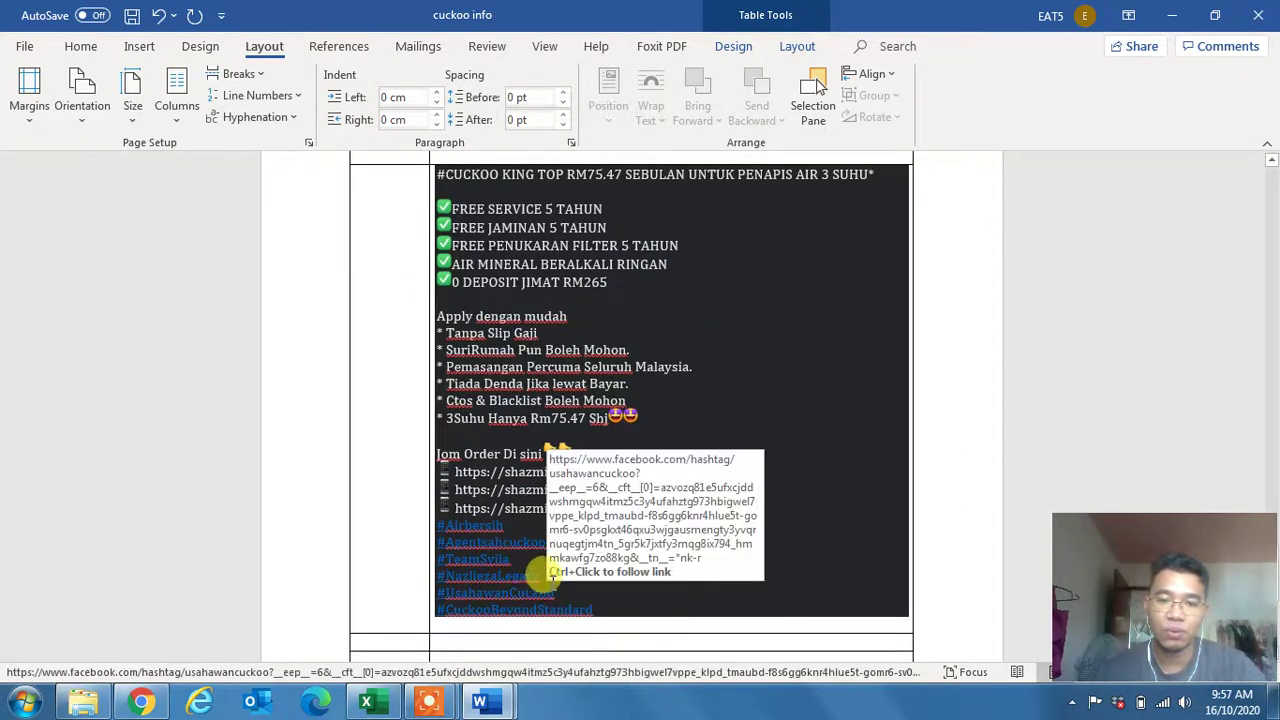
left_click_drag(482, 565, 443, 552)
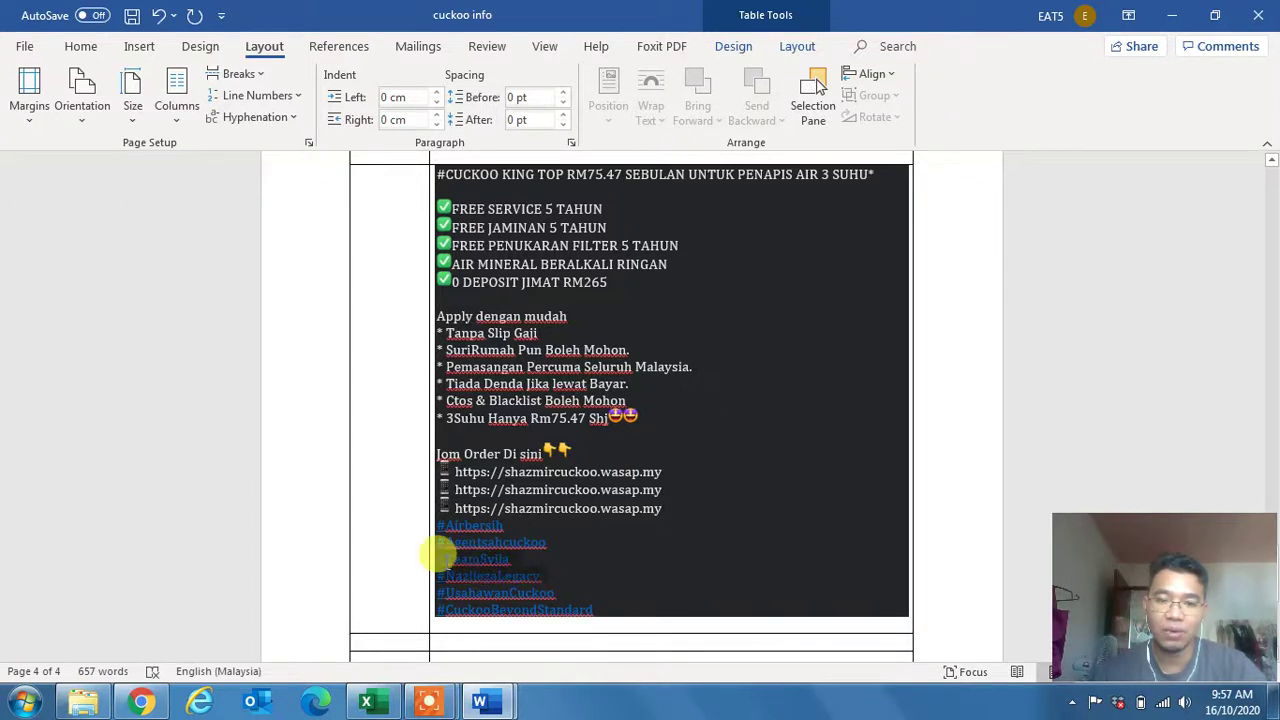
key("Delete")
key("Delete")
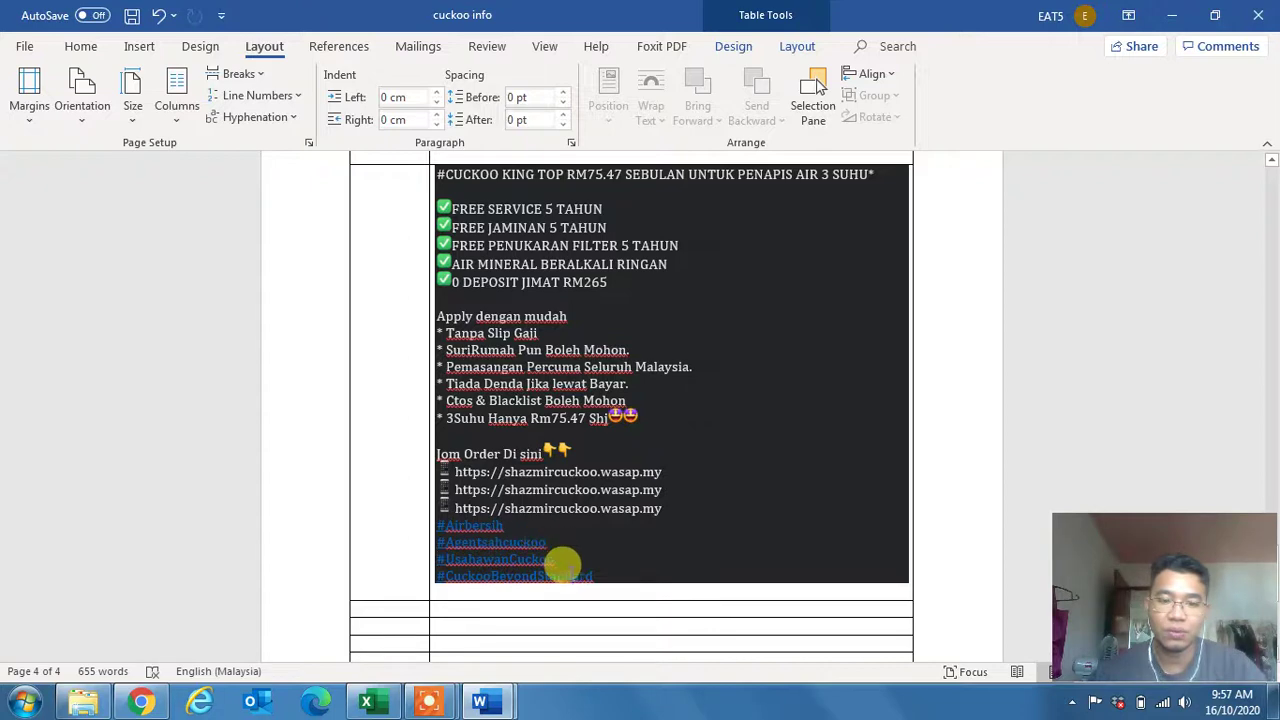
Select the entire King Top ad text, from its heading down to #CuckooBeyondStandard.
scroll(636, 533, "up", 1)
scroll(636, 533, "up", 1)
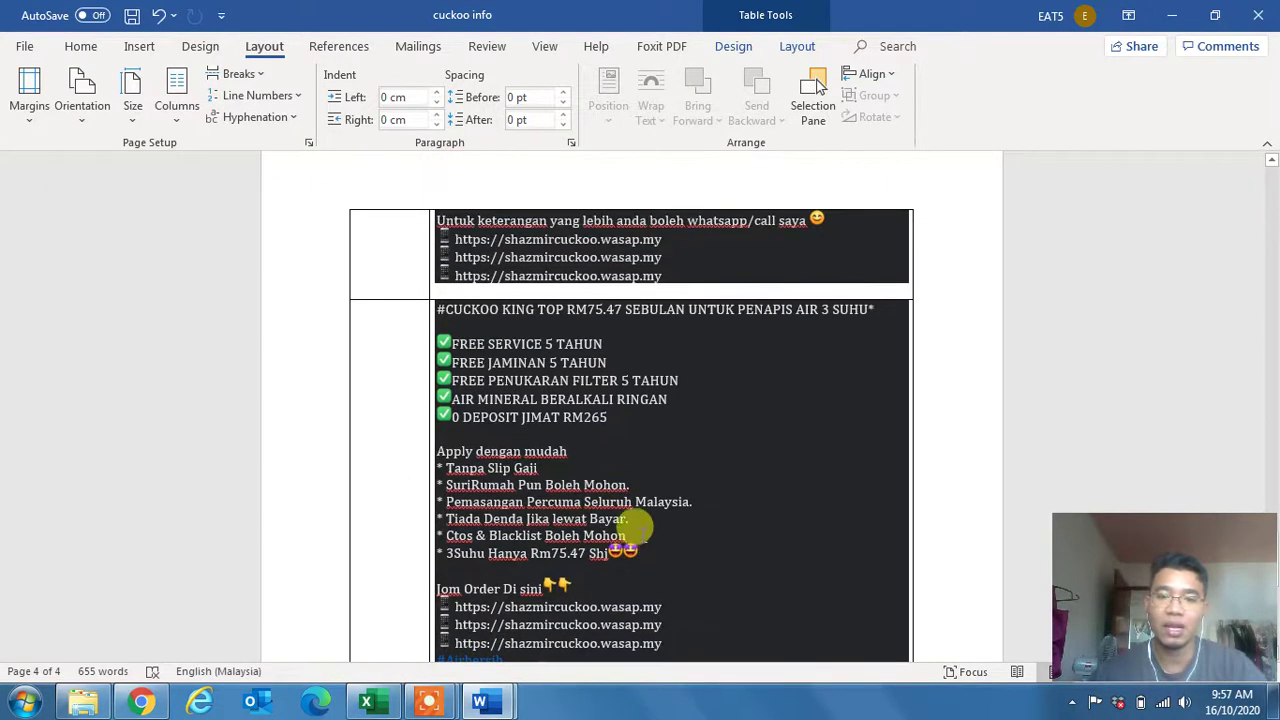
scroll(761, 604, "down", 2)
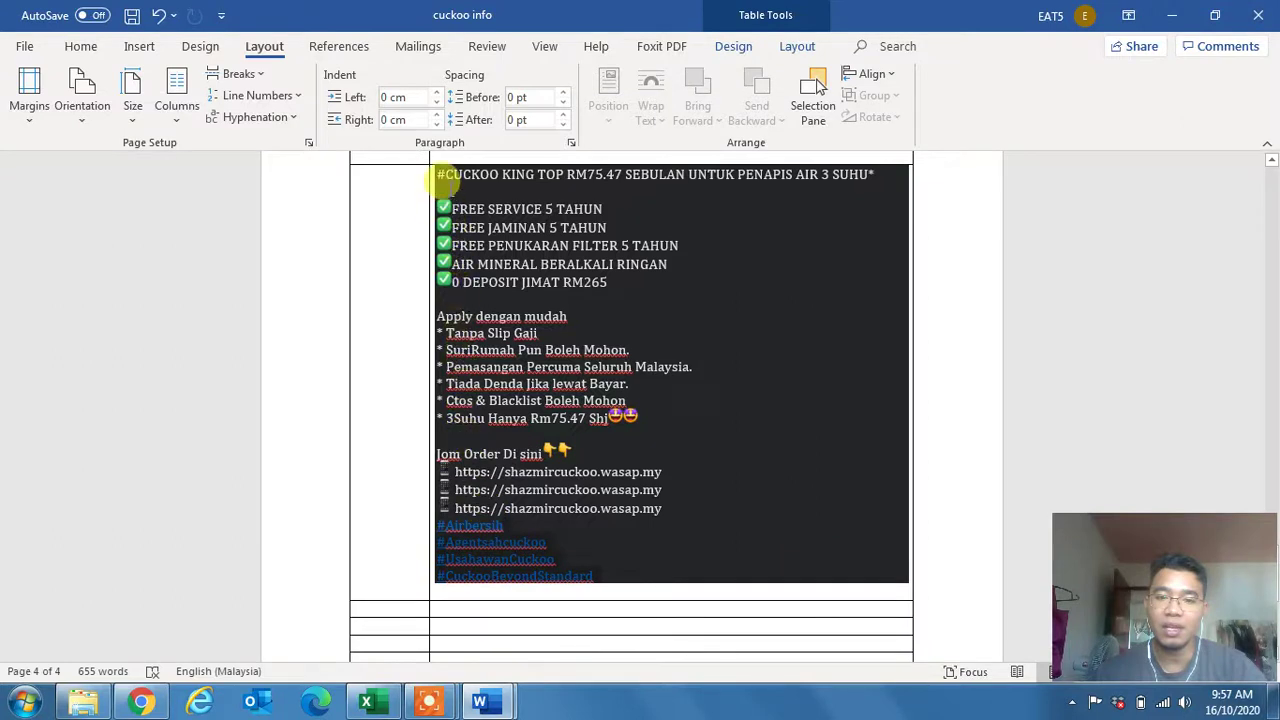
left_click(426, 172)
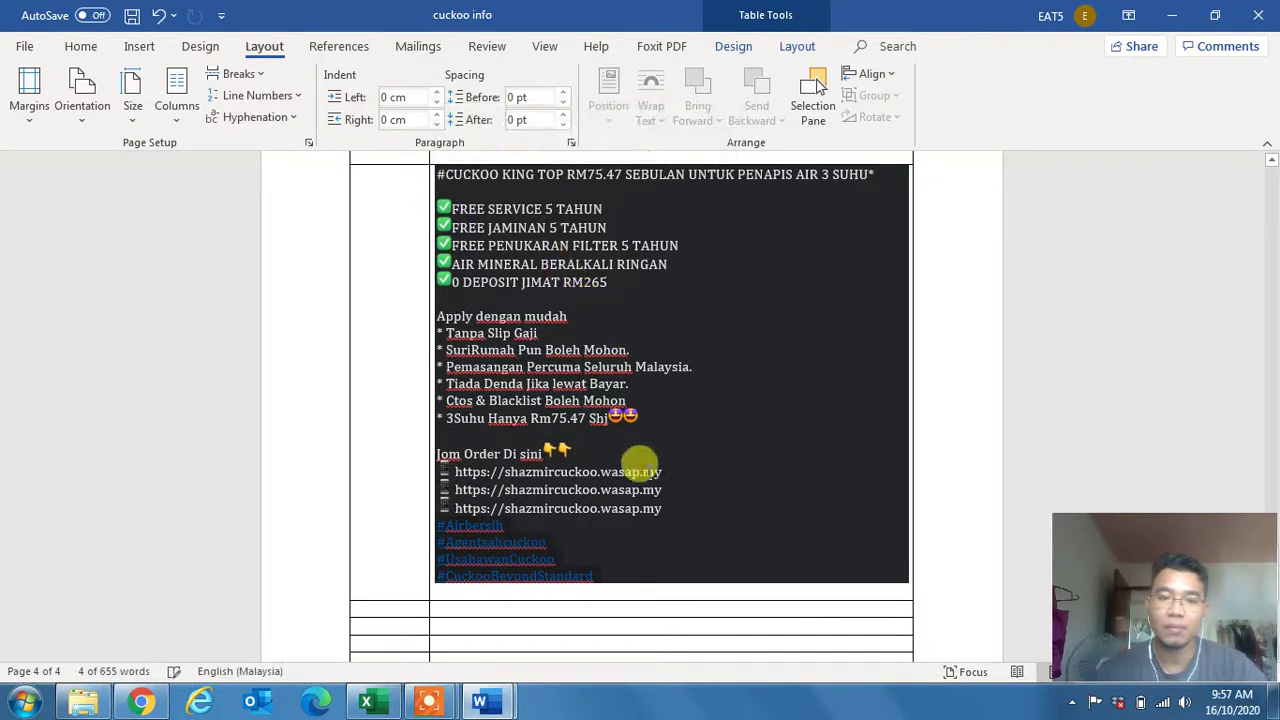
triple_click(645, 523)
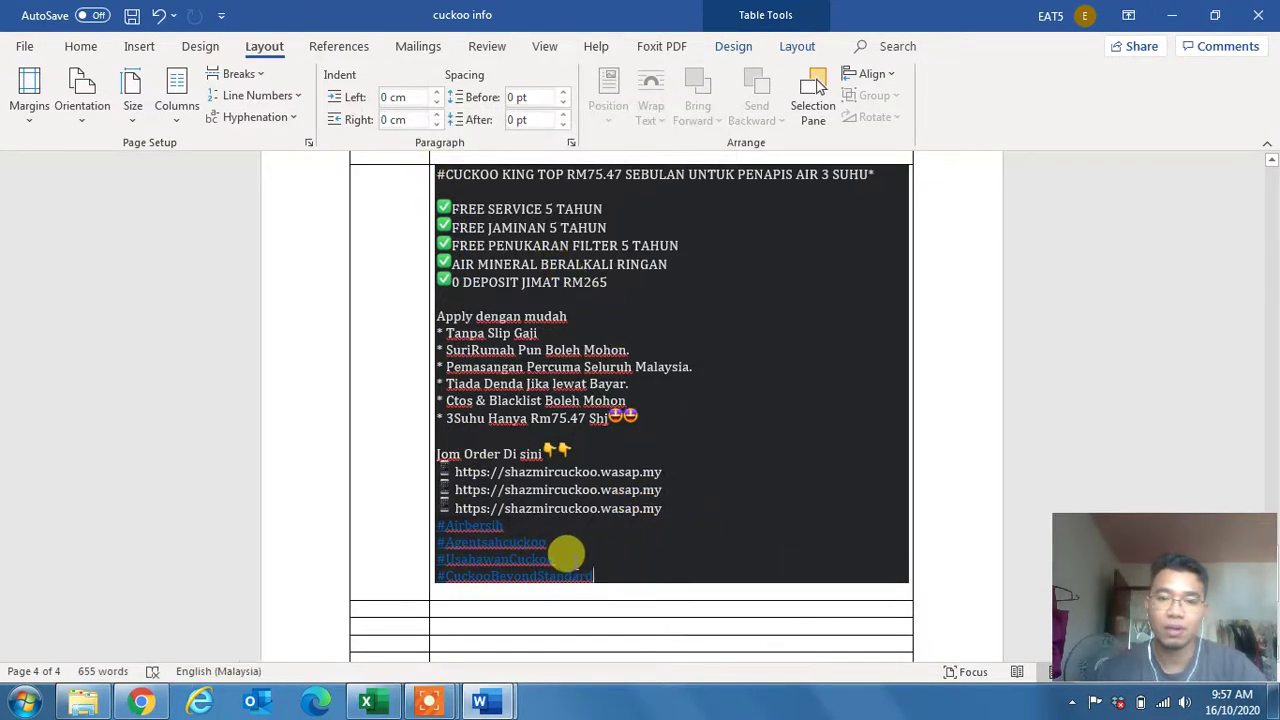
left_click_drag(569, 554, 430, 170)
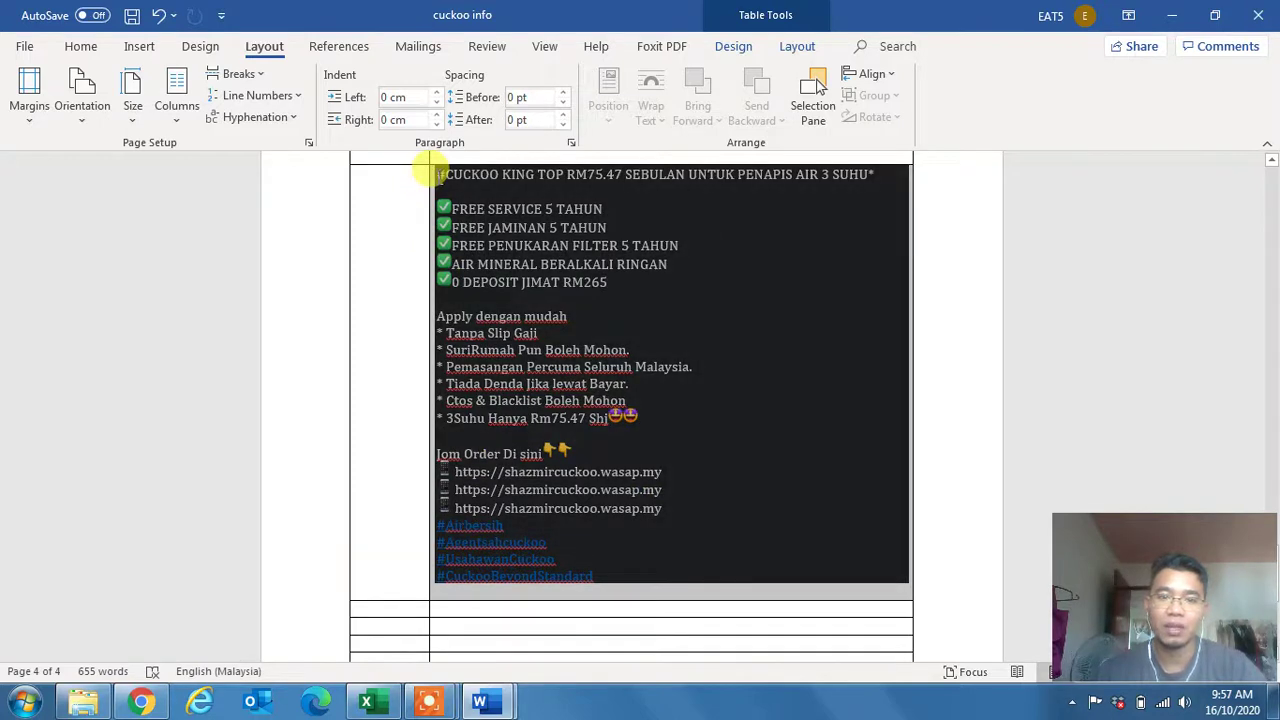
Switch to Chrome and start a new post in the Komuniti Kuala Lumpur & Selangor Facebook group.
left_click(141, 702)
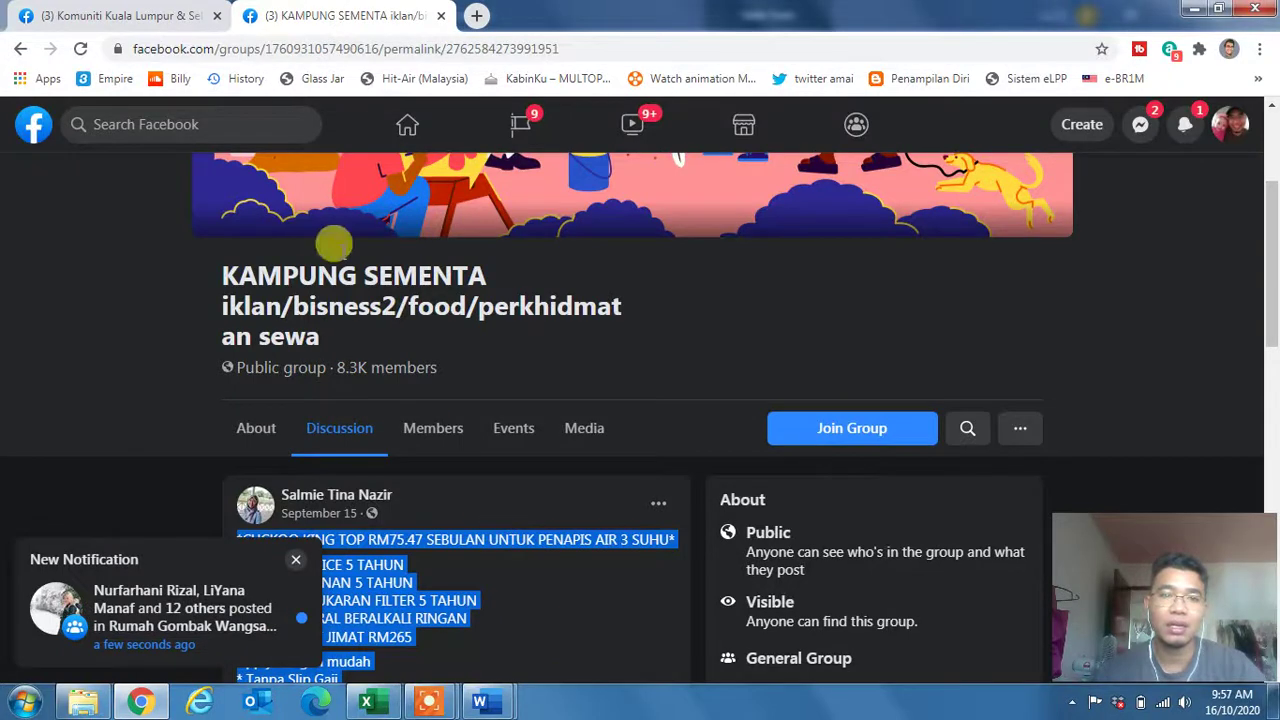
left_click(117, 13)
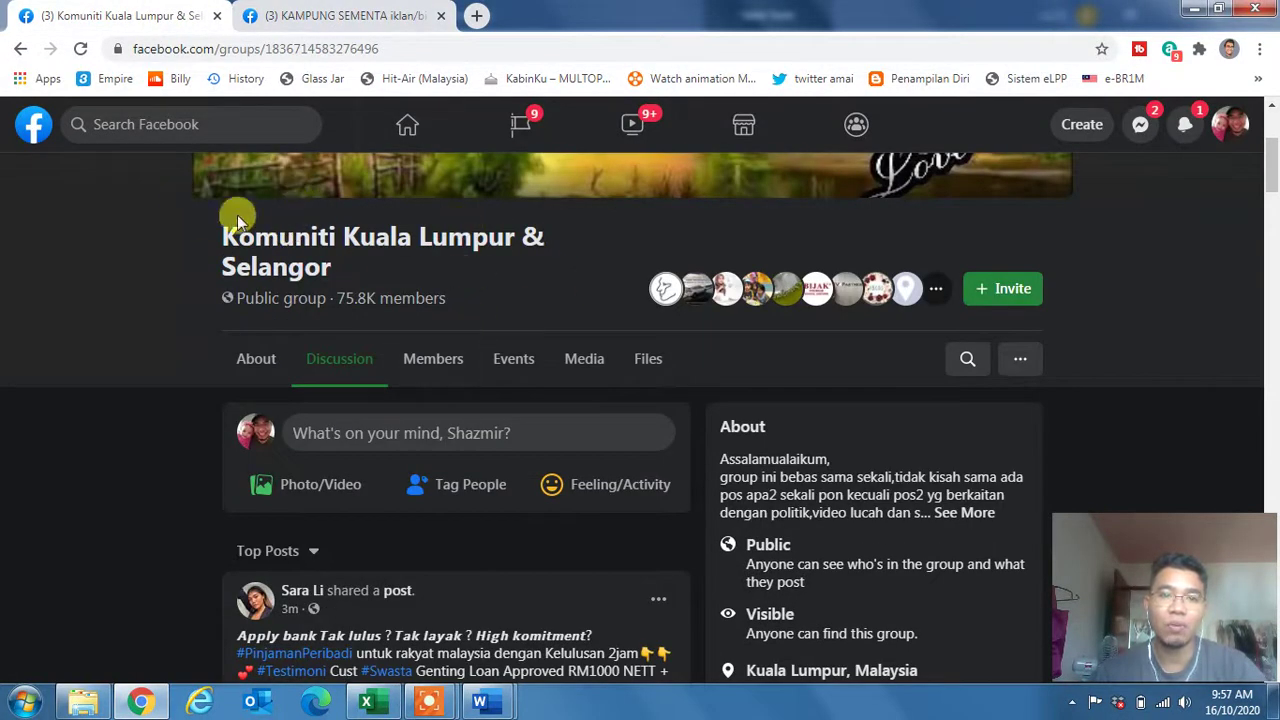
left_click(420, 440)
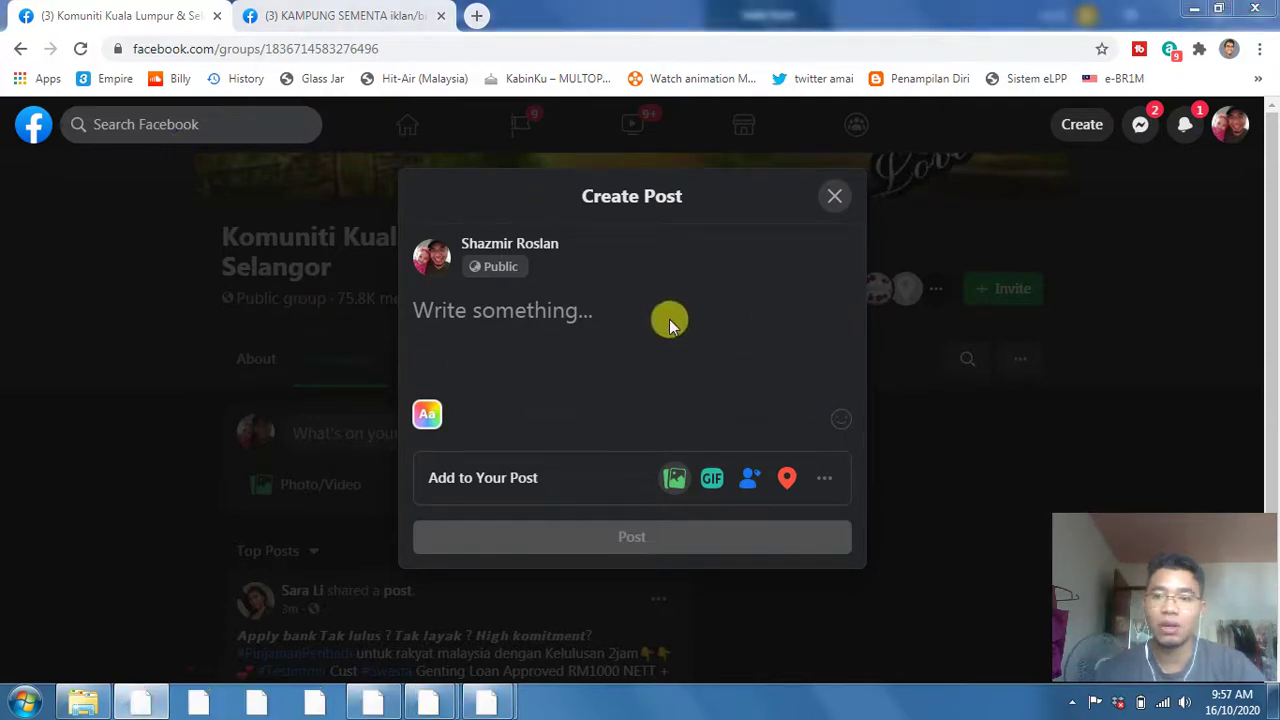
left_click(674, 477)
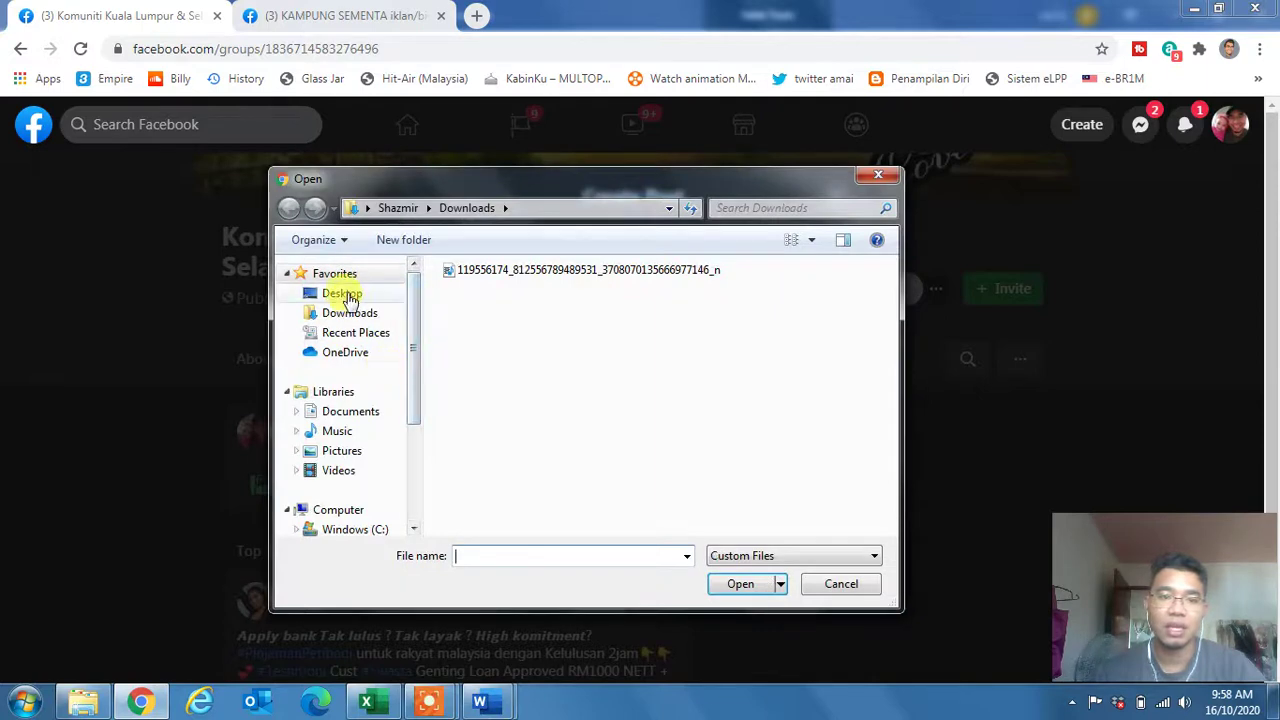
left_click(341, 293)
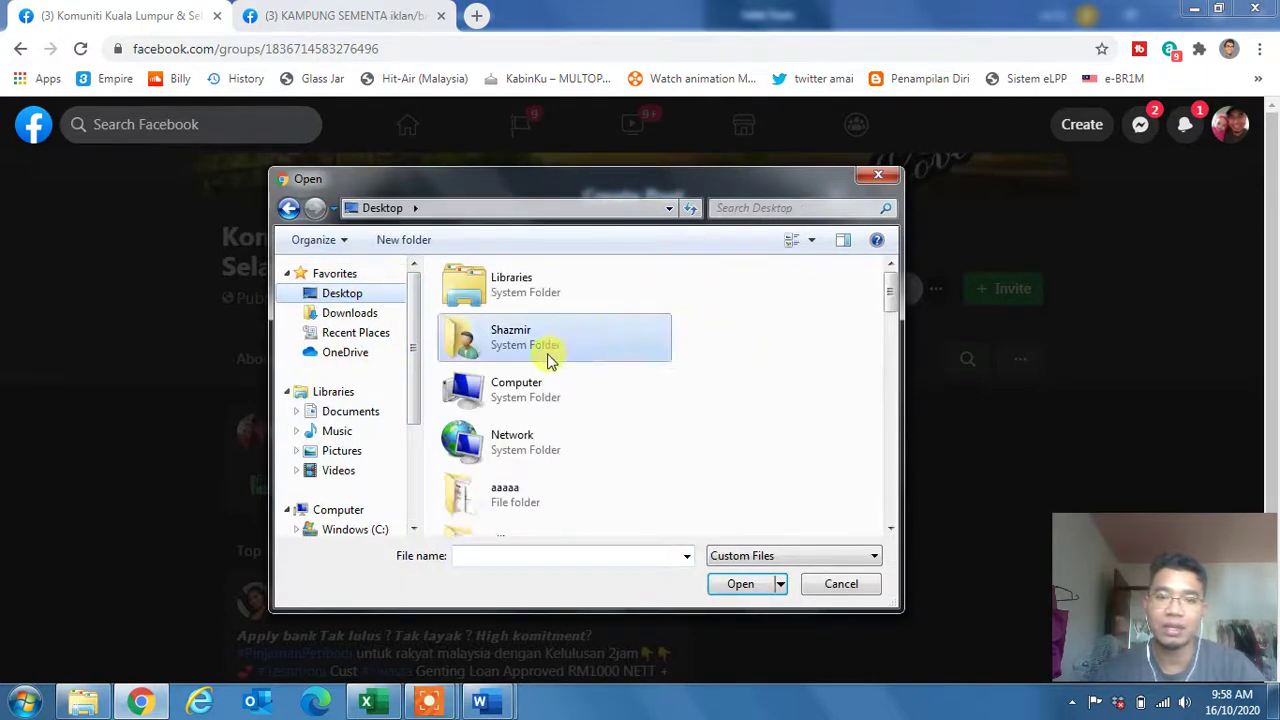
left_click_drag(893, 286, 889, 310)
left_click(879, 176)
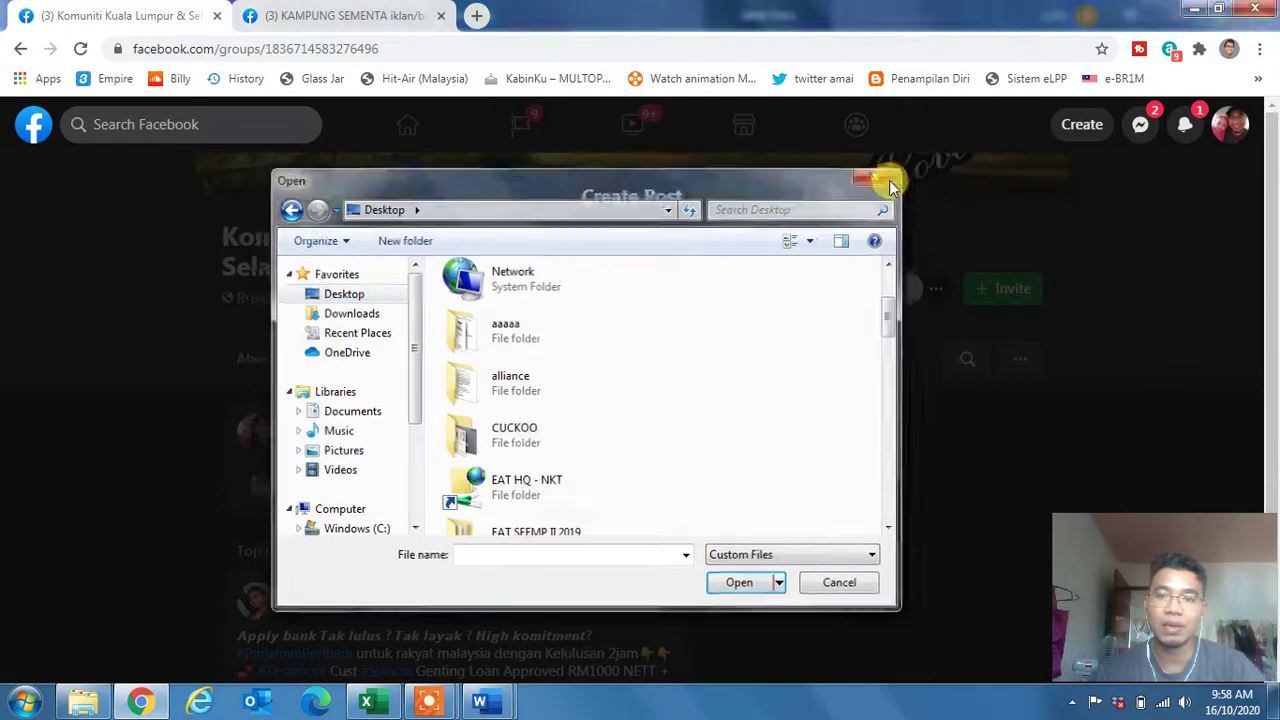
Open the King Top poster photo from the KAMPUNG SEMENTA group post and start saving the image.
left_click(328, 16)
scroll(657, 528, "down", 10)
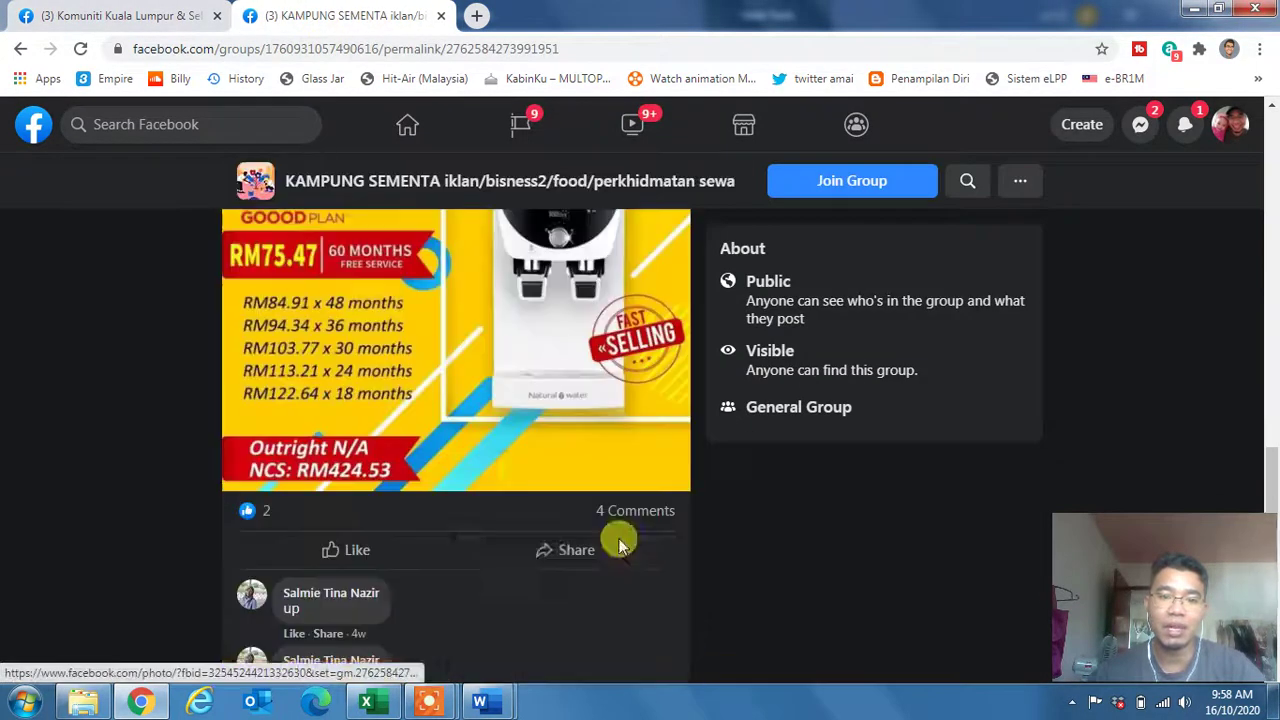
scroll(480, 430, "up", 1)
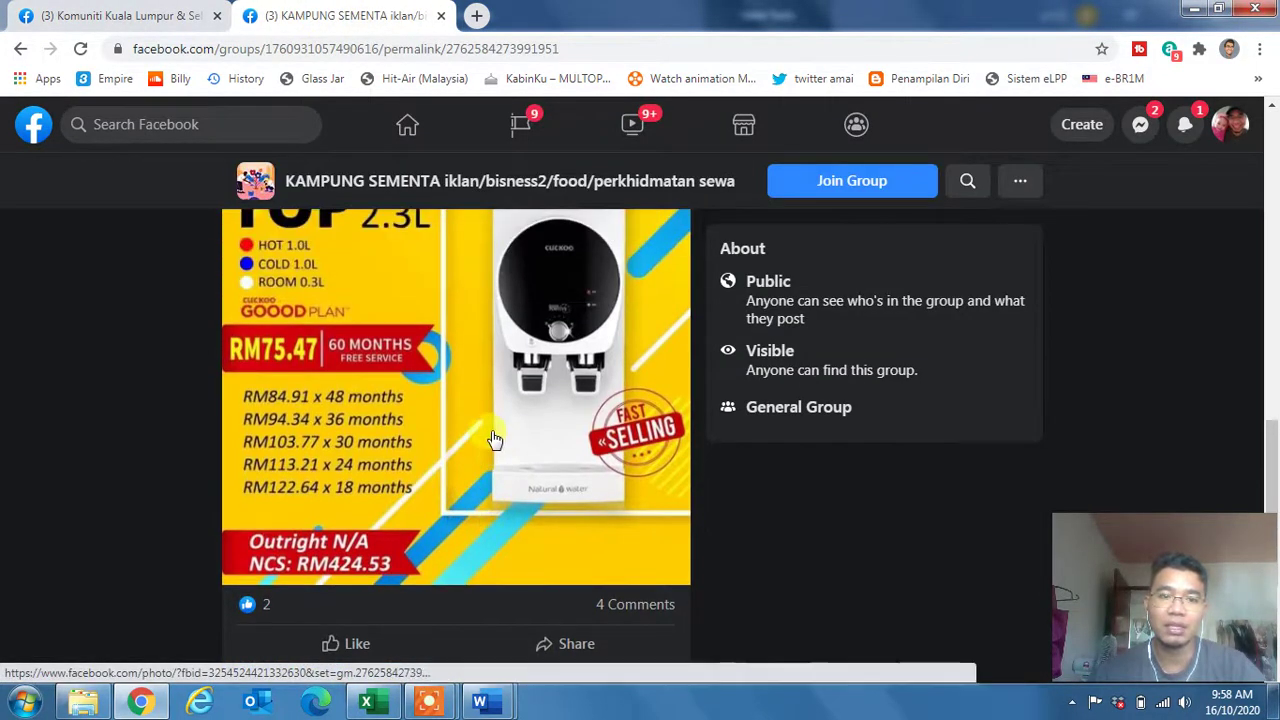
left_click(495, 440)
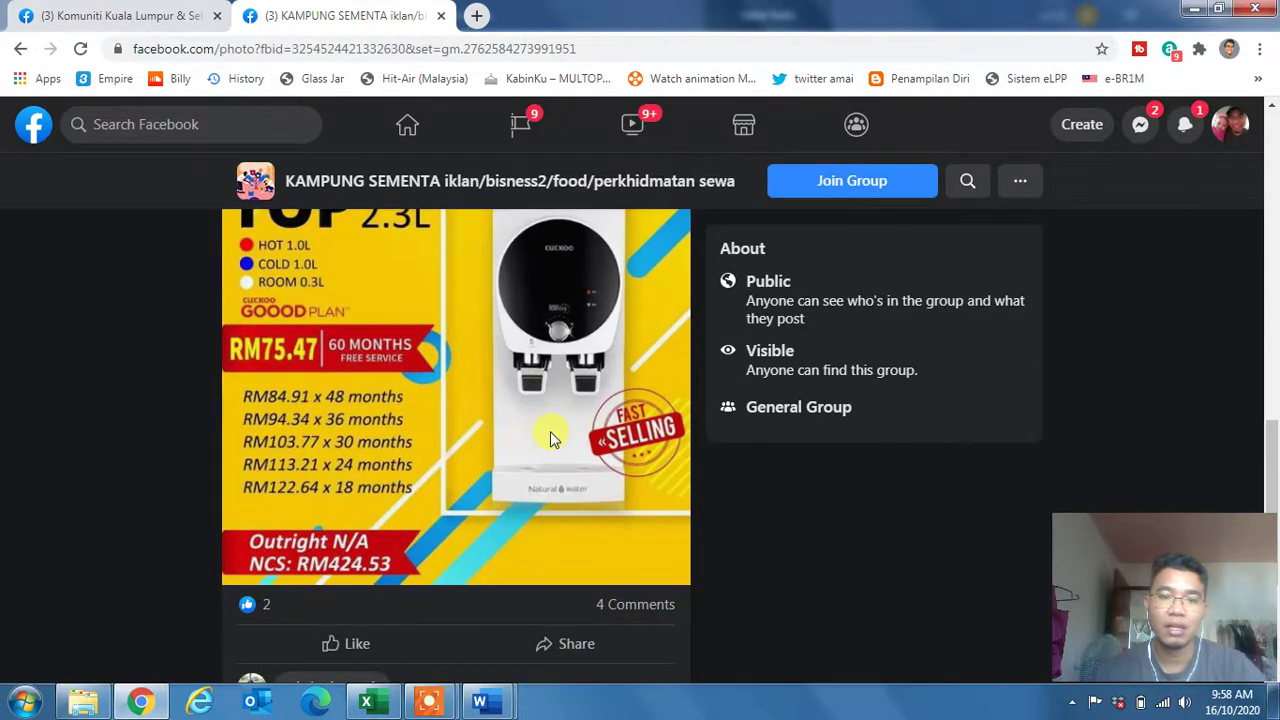
right_click(553, 440)
left_click(604, 470)
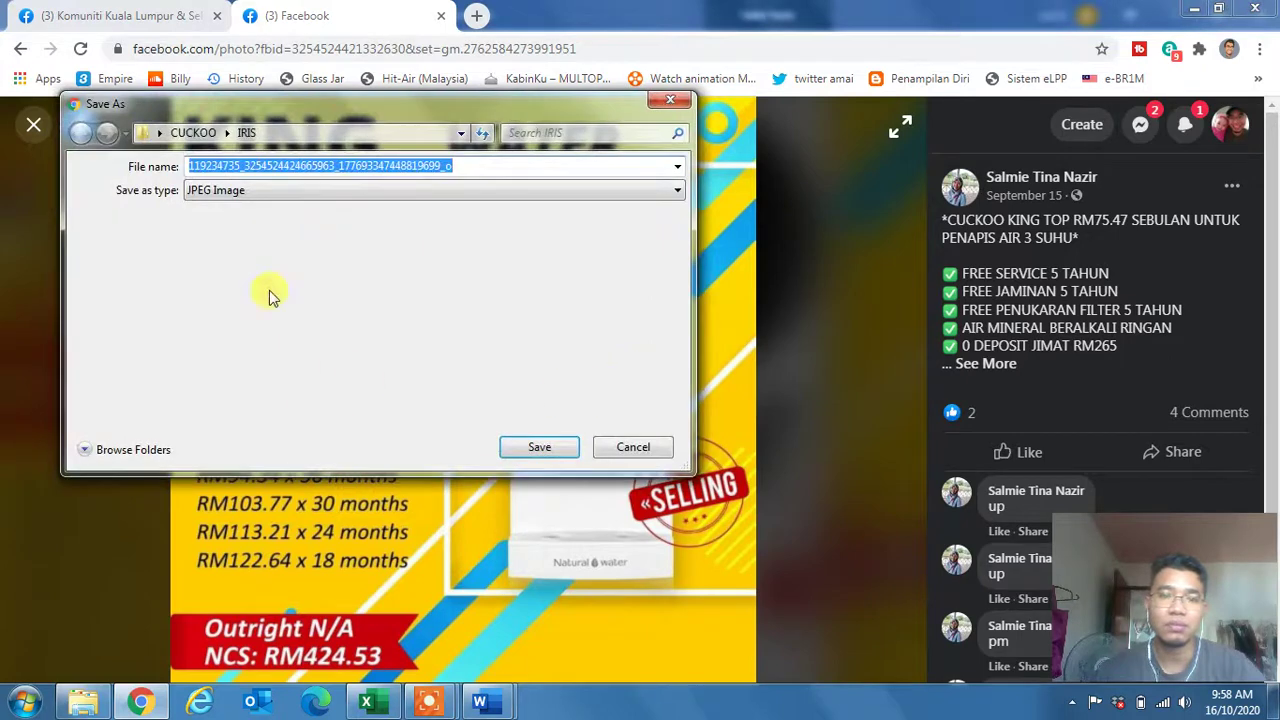
Save the poster as a JPEG image in the King Top subfolder of the CUCKOO folder.
left_click(195, 133)
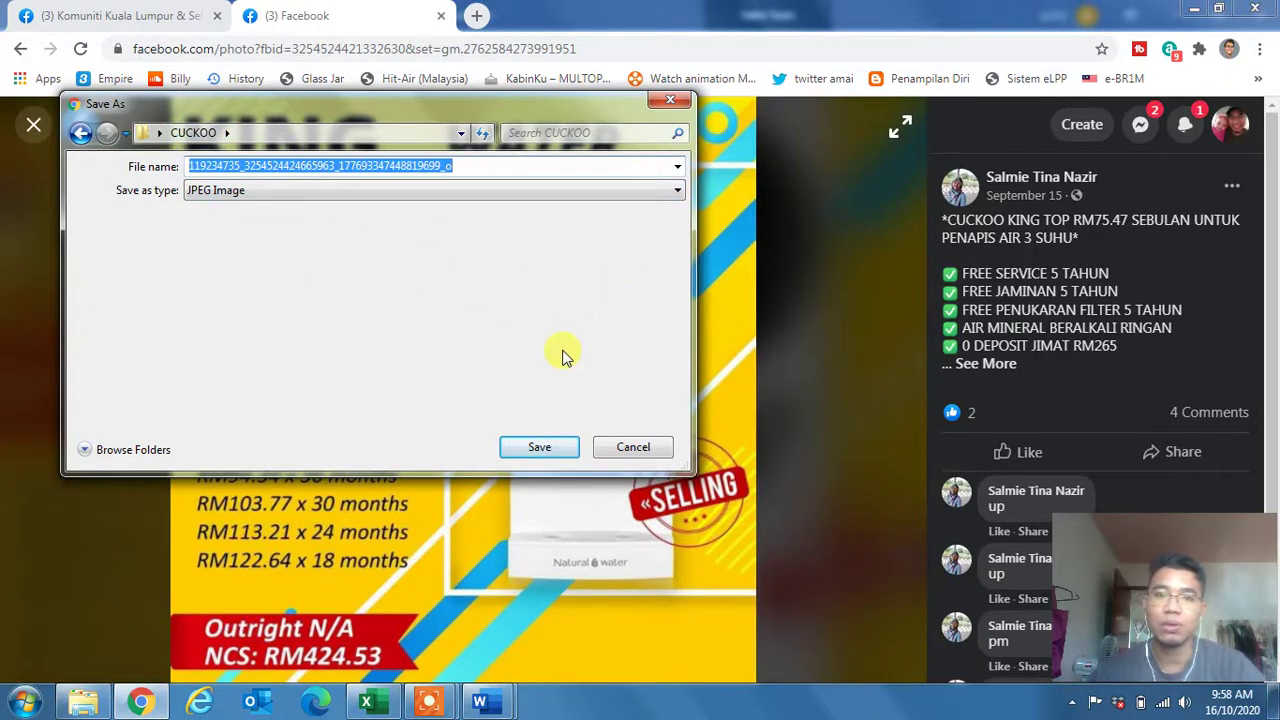
left_click(445, 192)
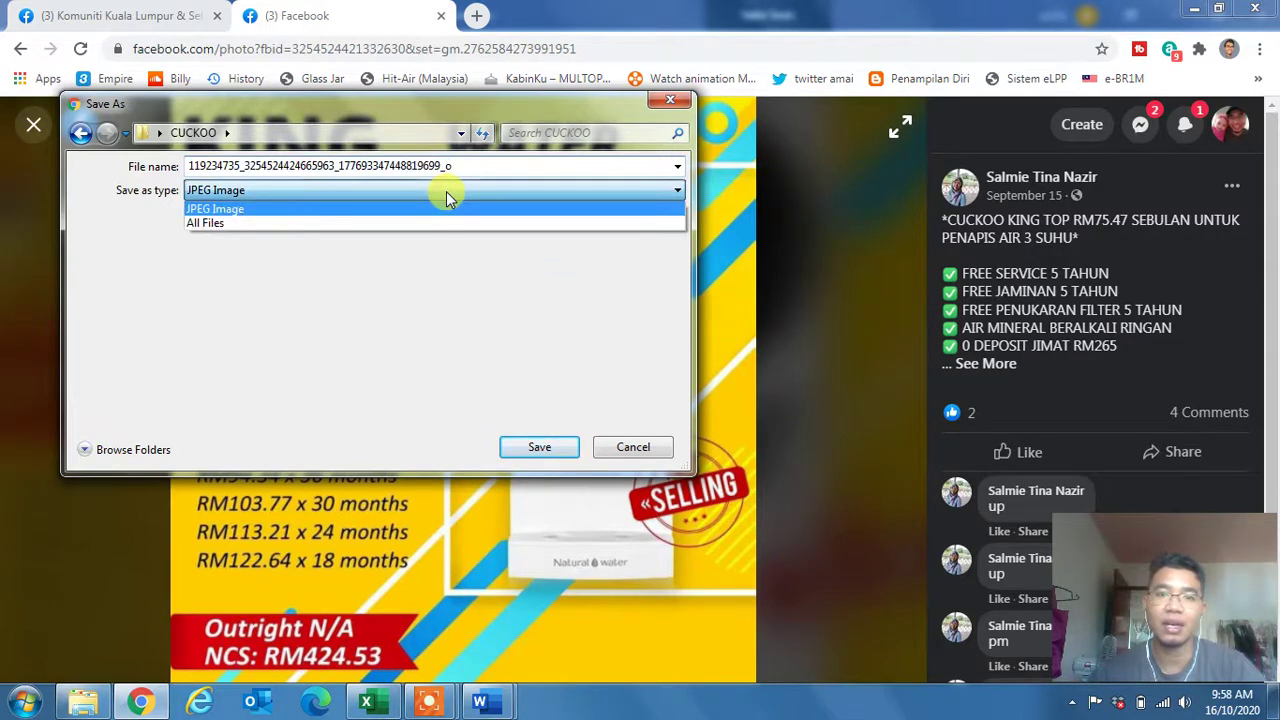
left_click(449, 193)
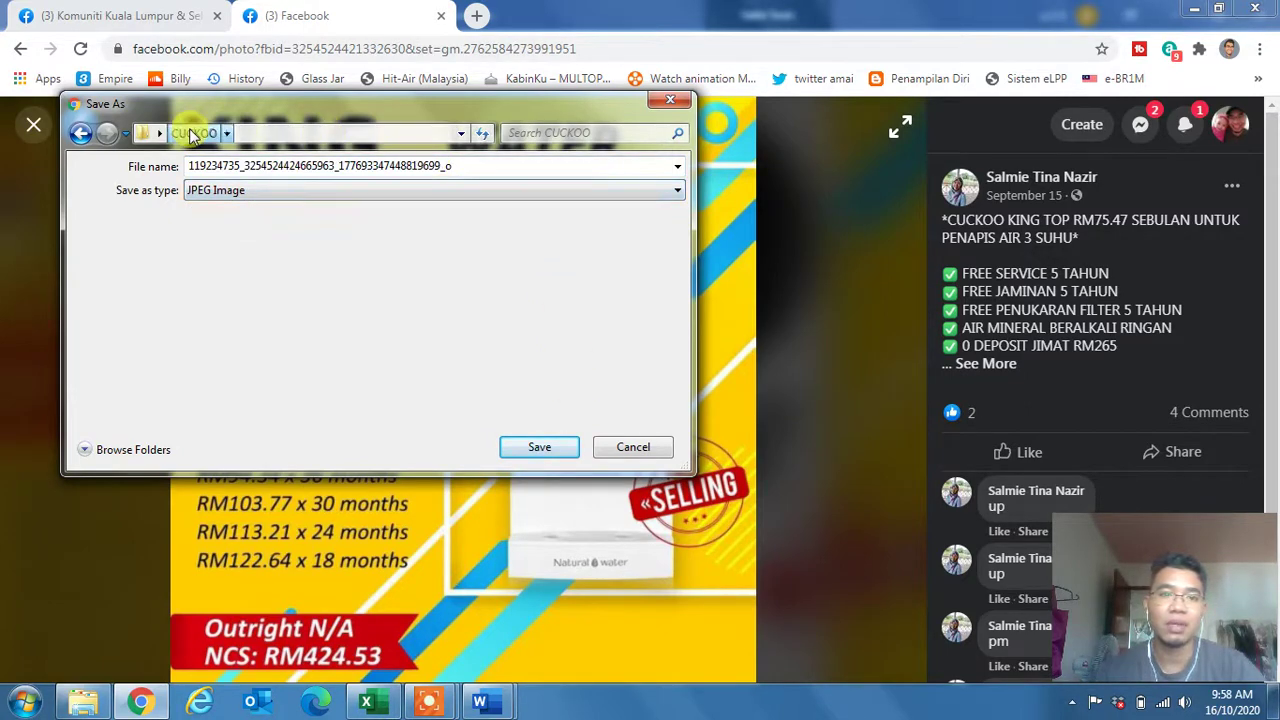
left_click(672, 190)
left_click(672, 190)
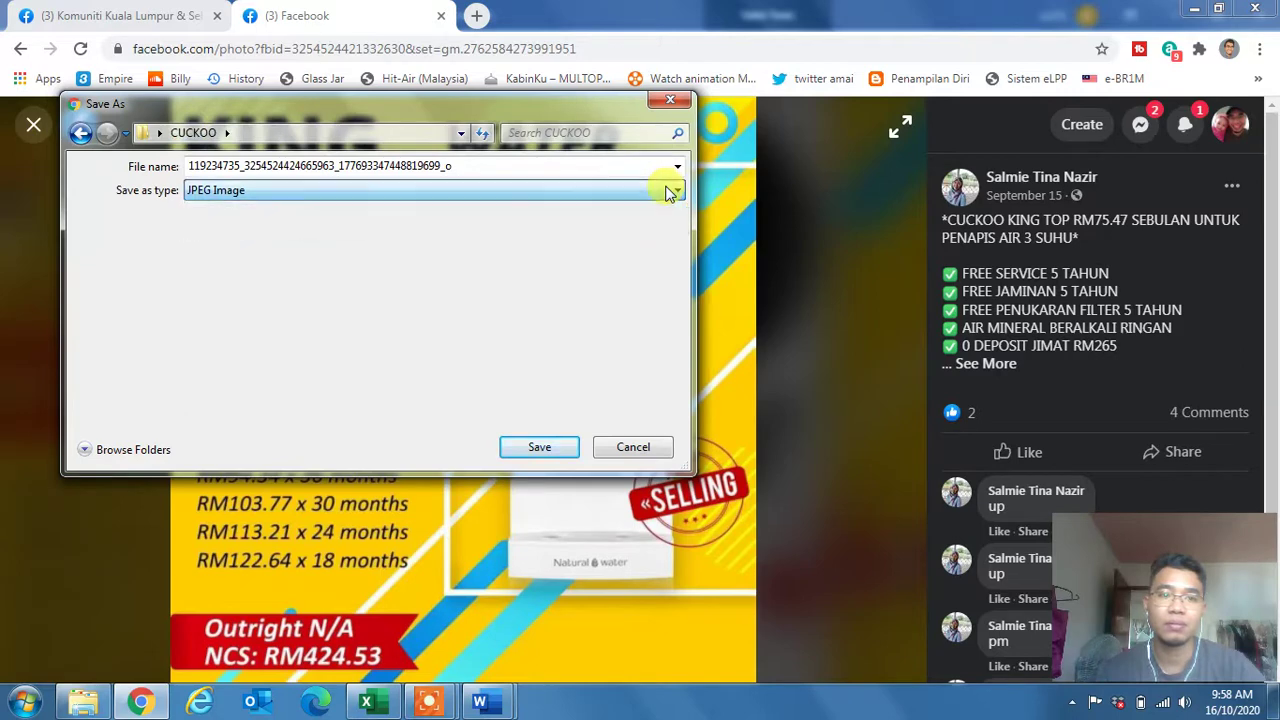
left_click(227, 133)
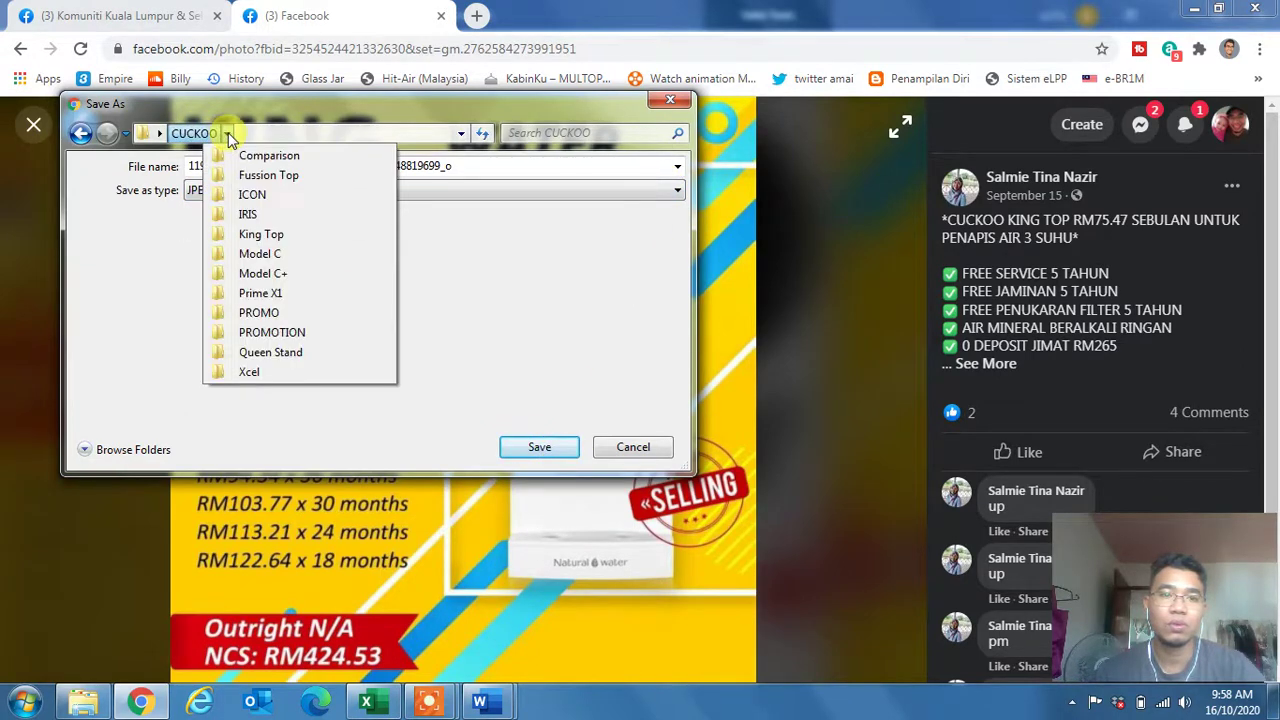
left_click(265, 236)
left_click(549, 450)
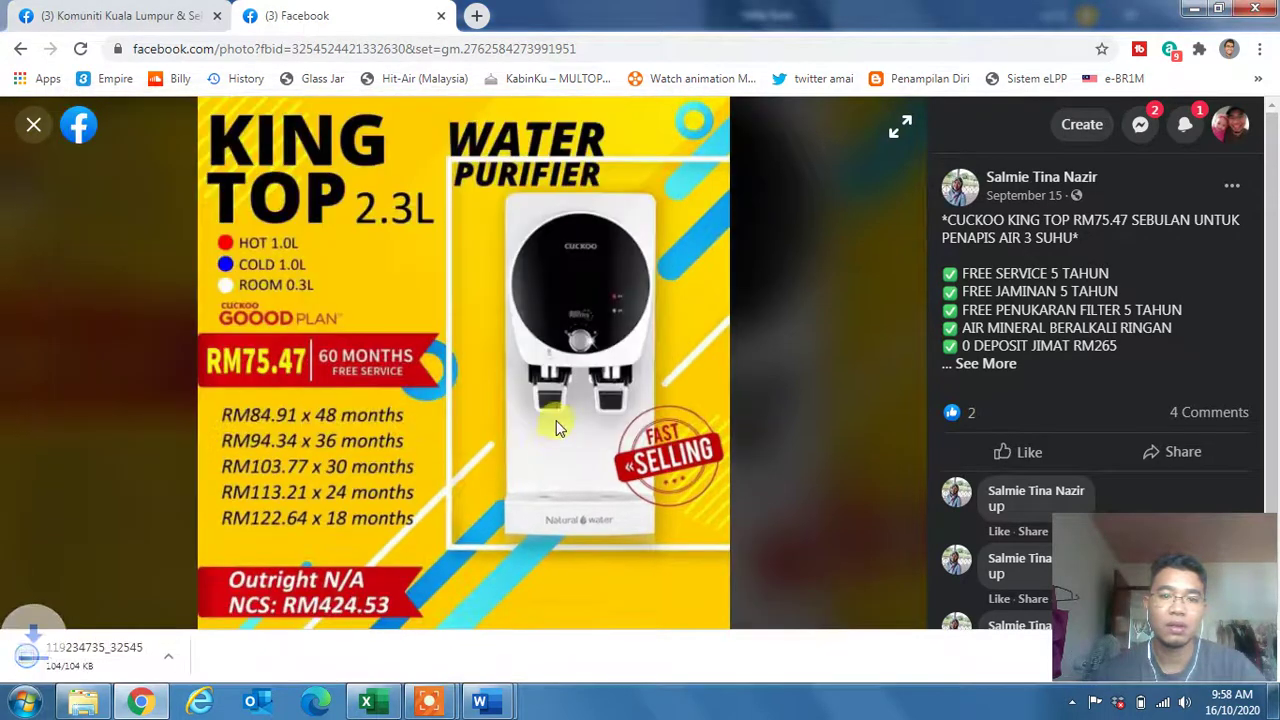
Return to the Komuniti Kuala Lumpur & Selangor post draft and browse for a photo in Desktop > CUCKOO > King Top.
left_click(140, 15)
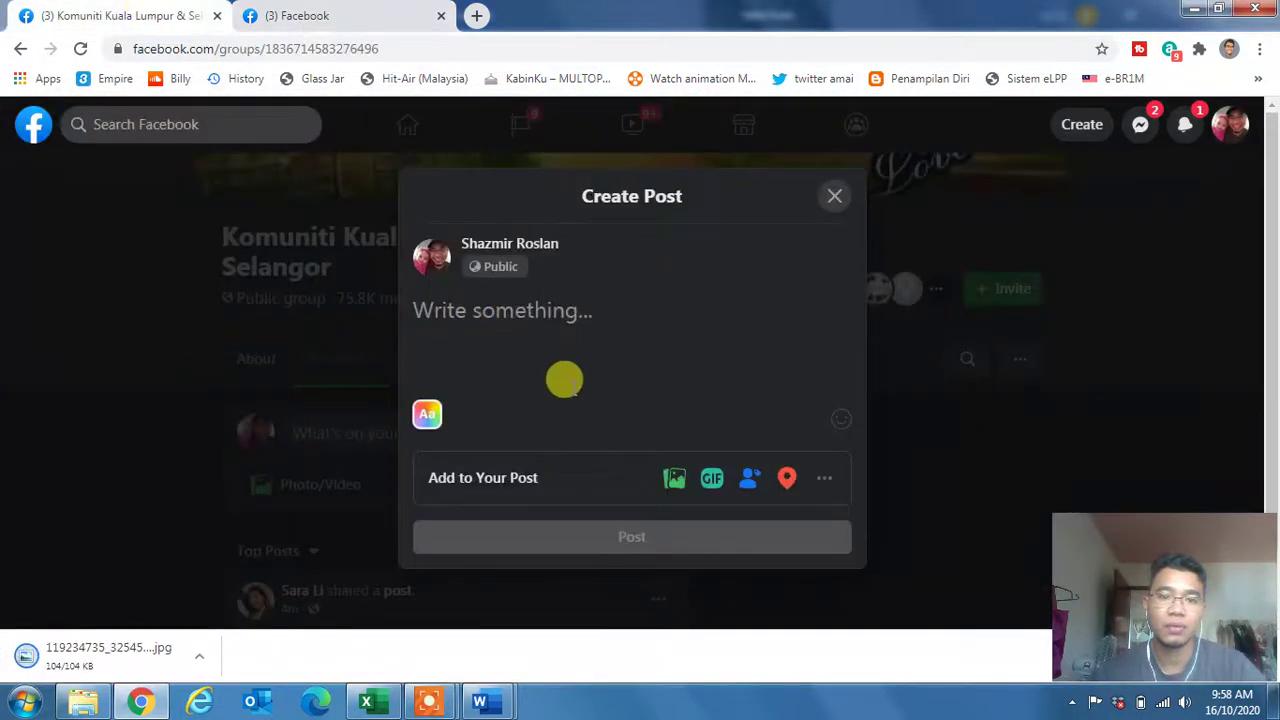
left_click(676, 477)
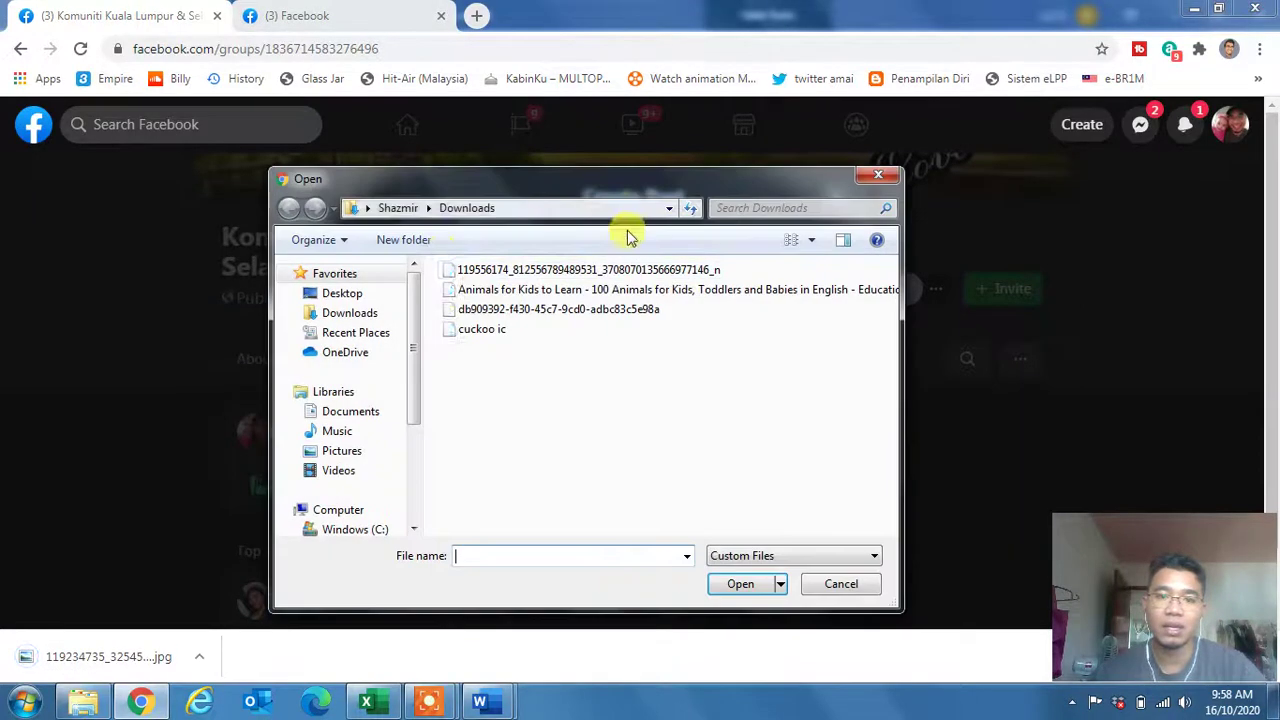
left_click(397, 208)
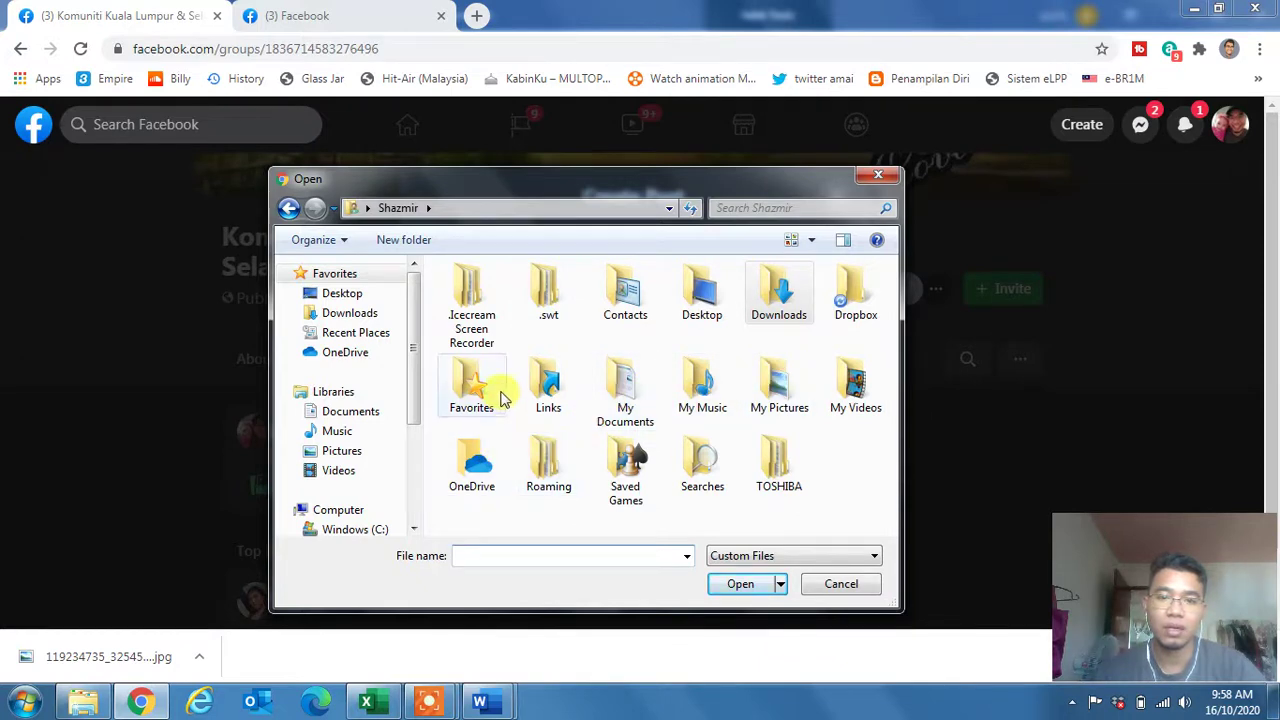
left_click(689, 307)
double_click(689, 307)
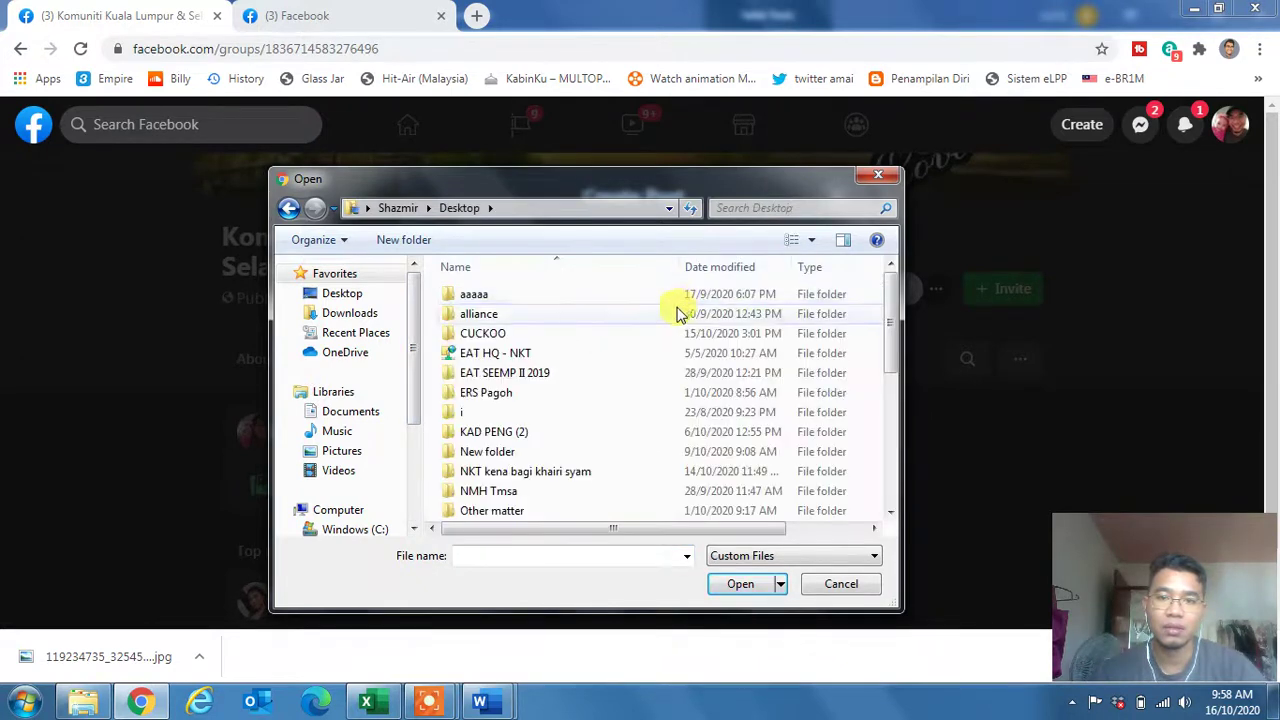
double_click(557, 335)
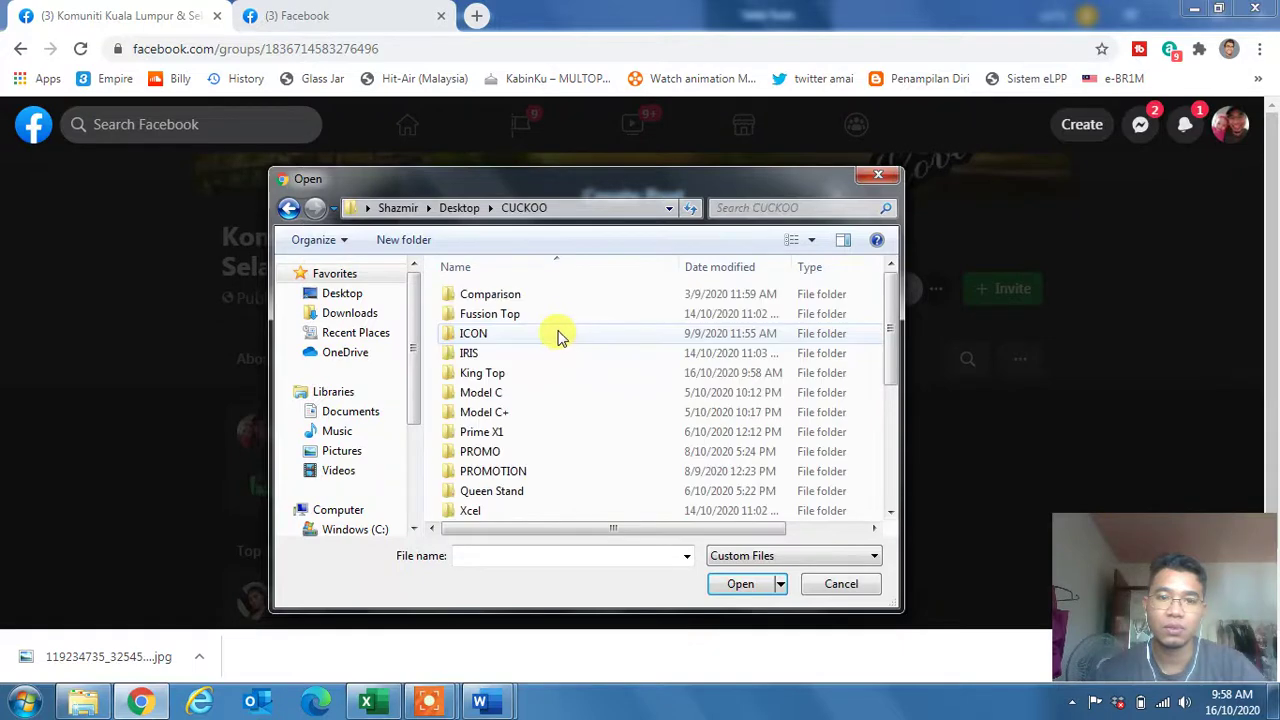
double_click(517, 372)
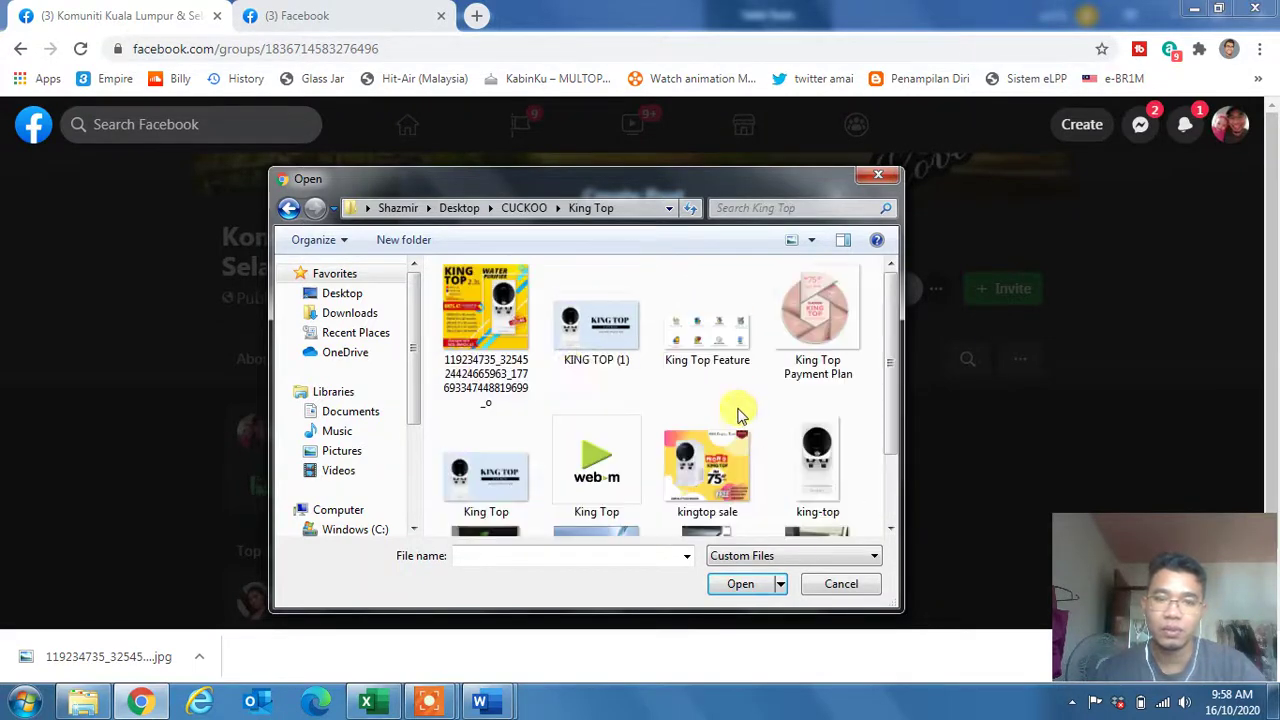
Rename the newly saved poster file in the King Top folder as KING TOP SALE RM75.
left_click(491, 374)
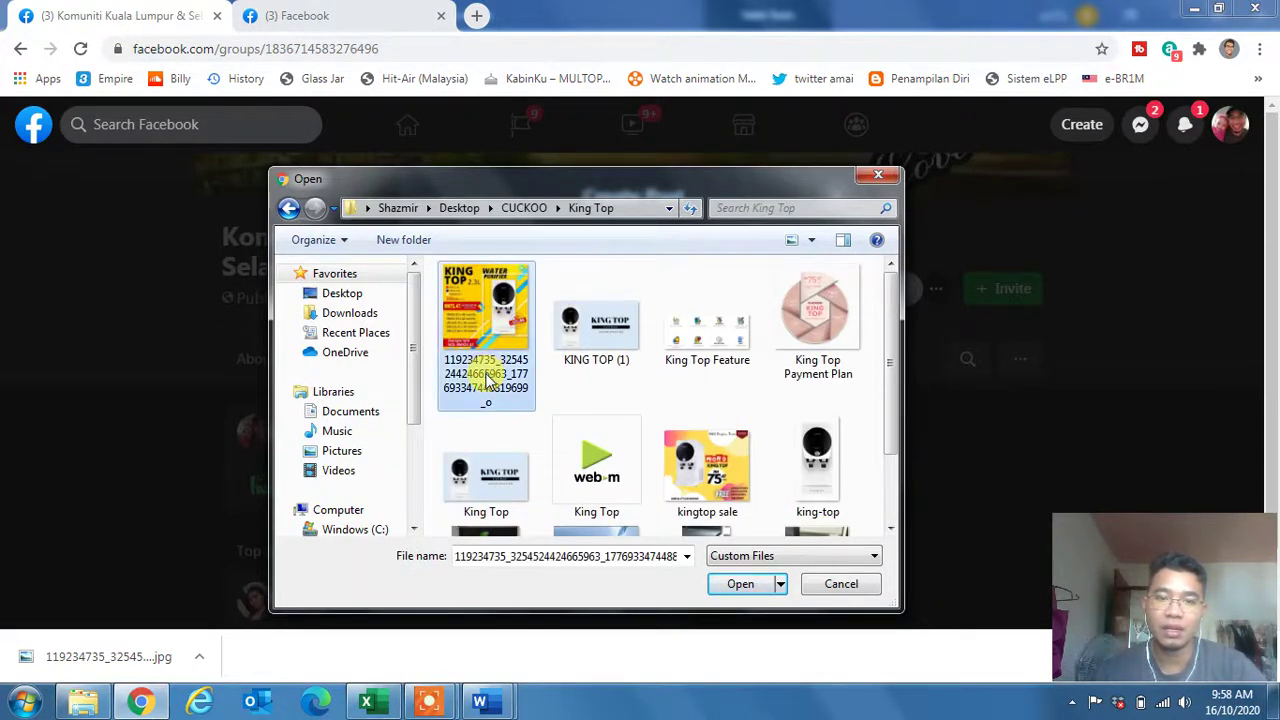
left_click(489, 376)
type("KING TOP SALE")
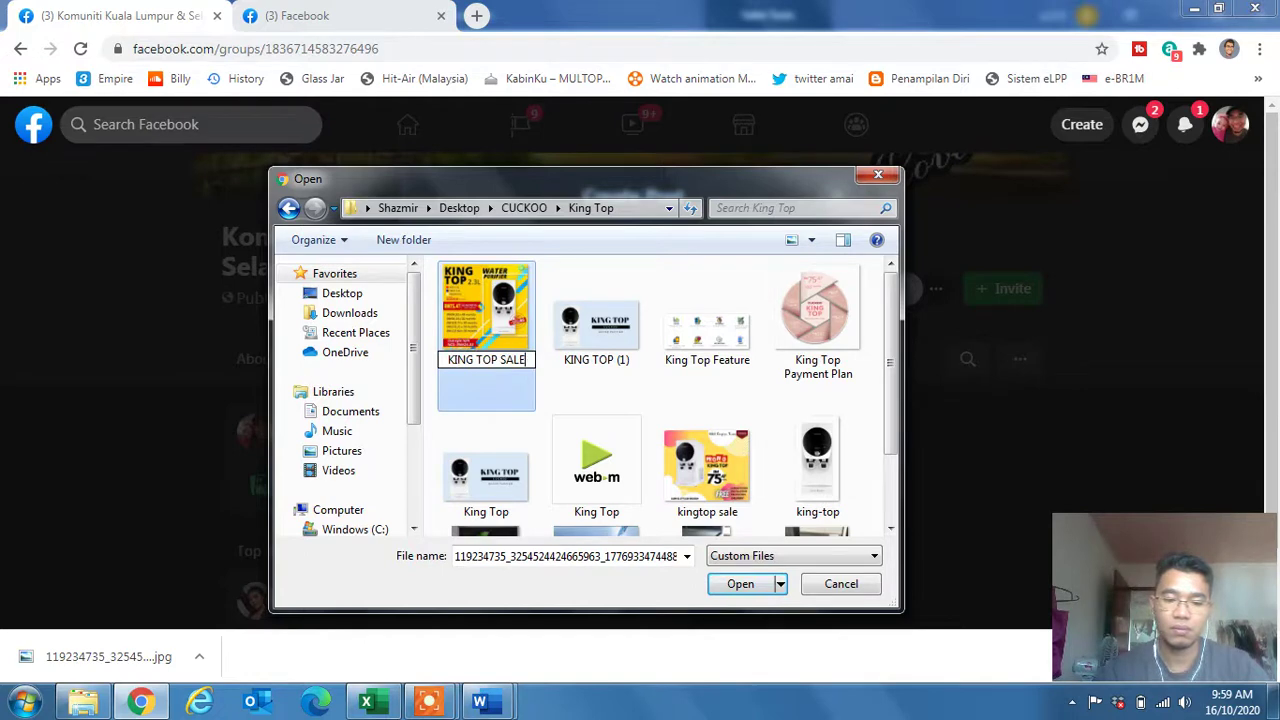
type(" RM75")
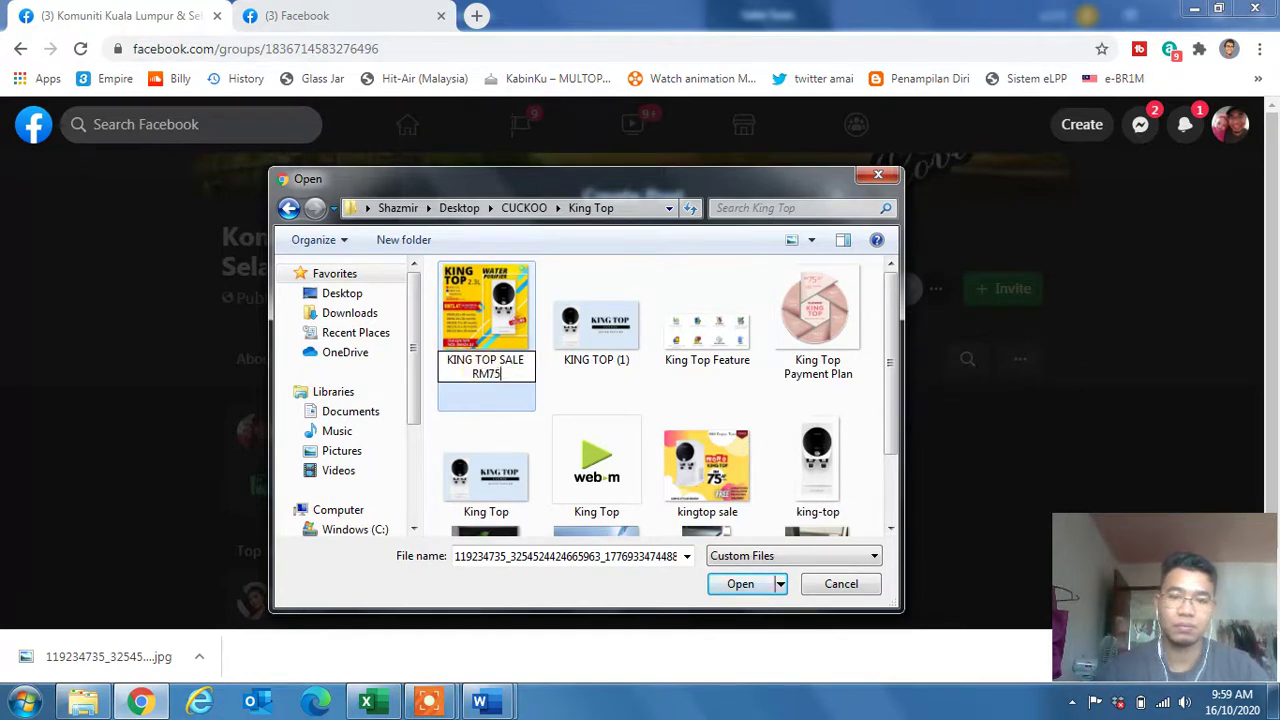
left_click(686, 290)
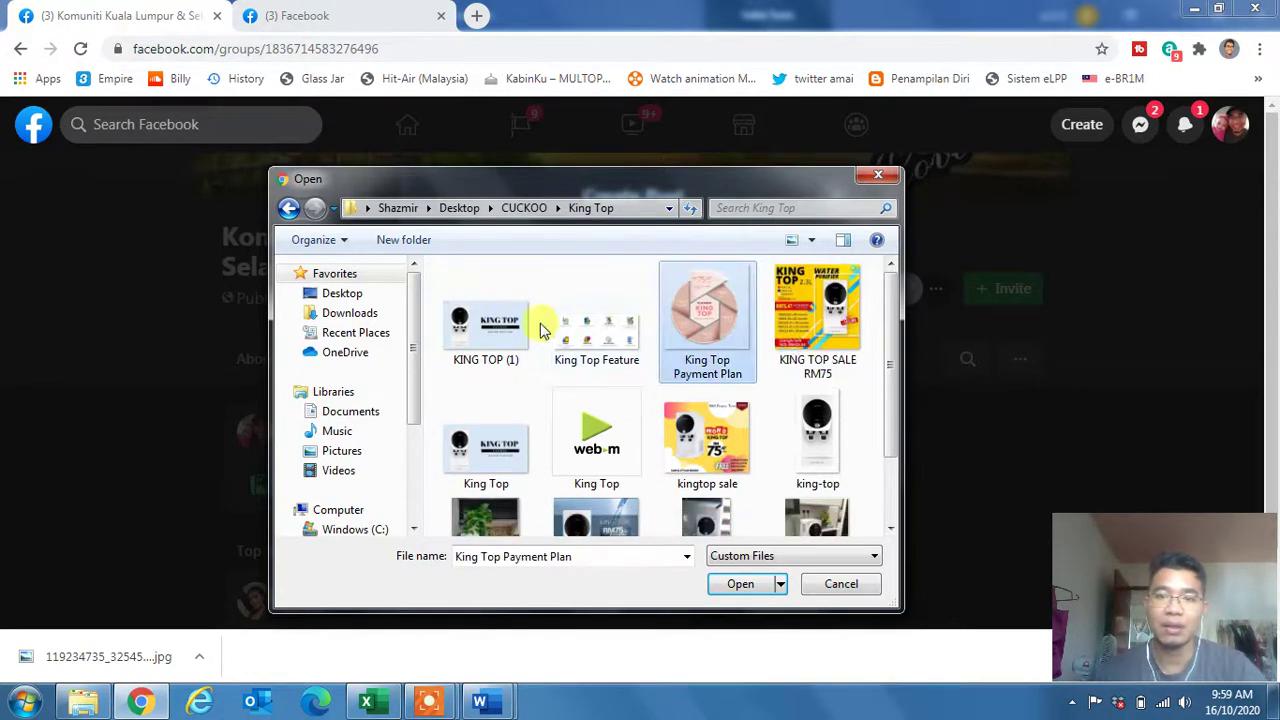
Attach the KING TOP SALE RM75 image to the post and paste in the copied Cuckoo King Top advertisement text.
double_click(834, 330)
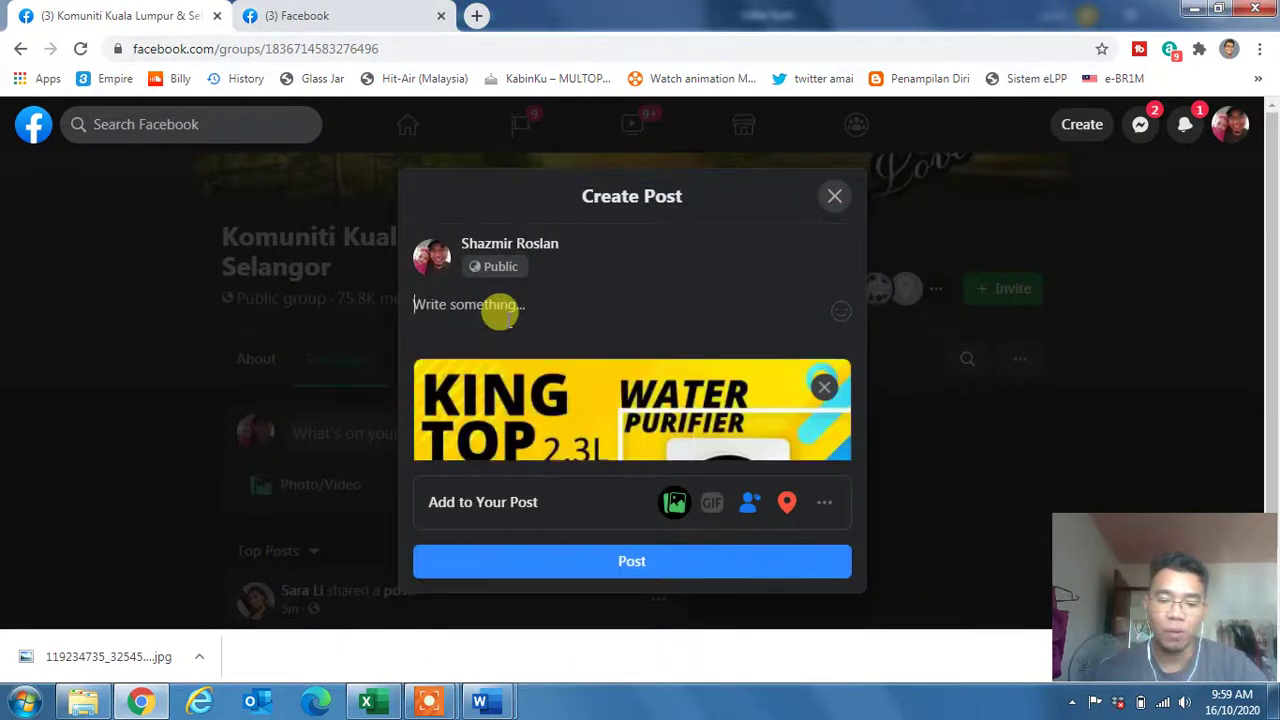
key("ctrl+v")
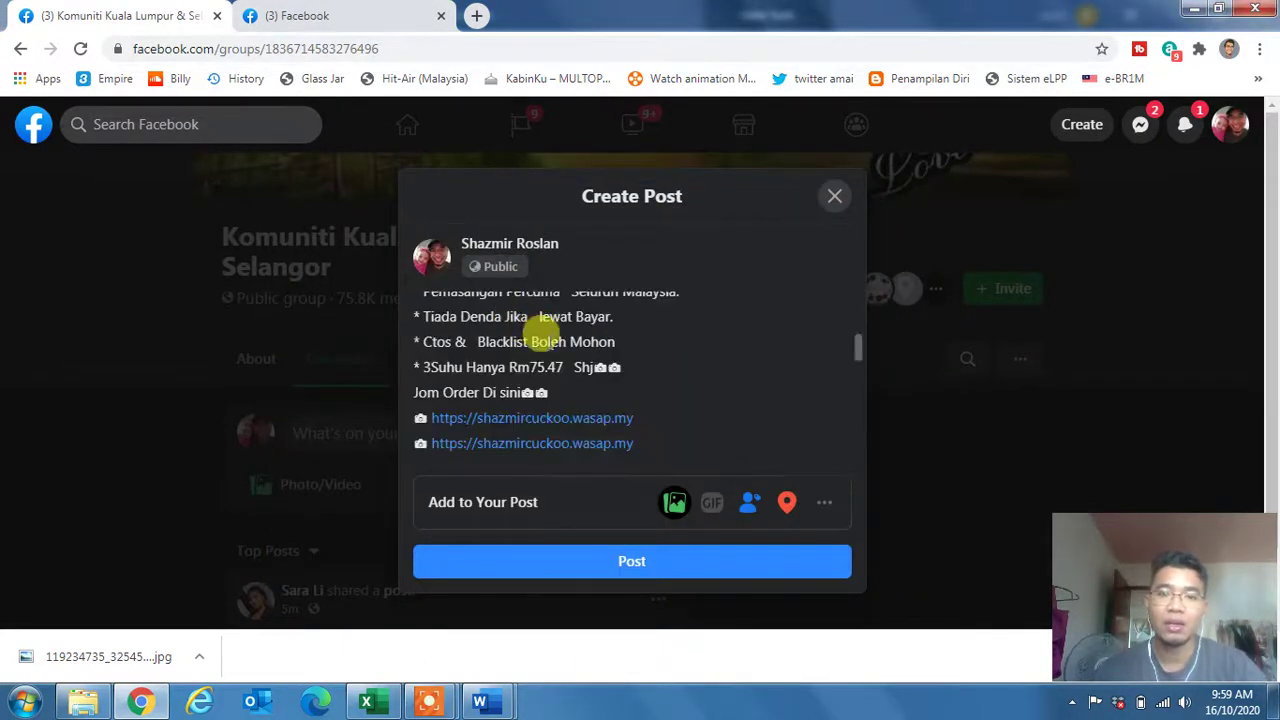
Publish the King Top post after checking its text, and review it in the group's discussion feed.
scroll(591, 374, "up", 10)
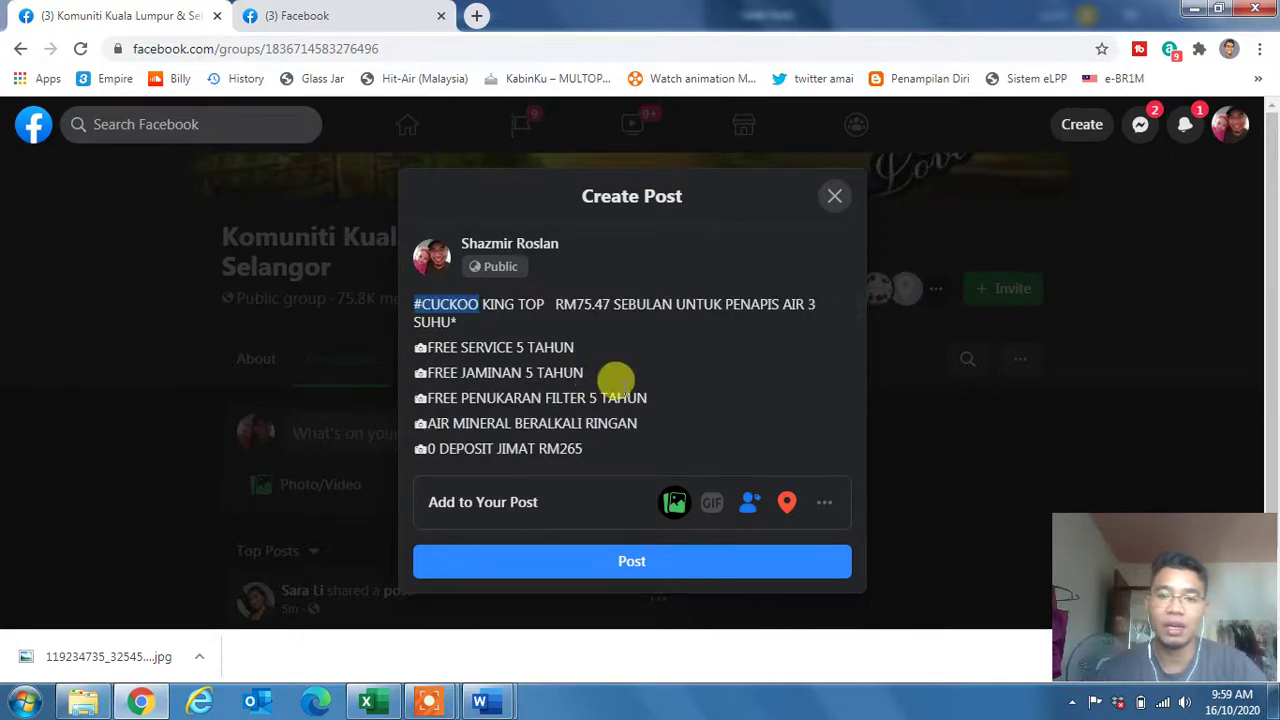
scroll(614, 380, "down", 10)
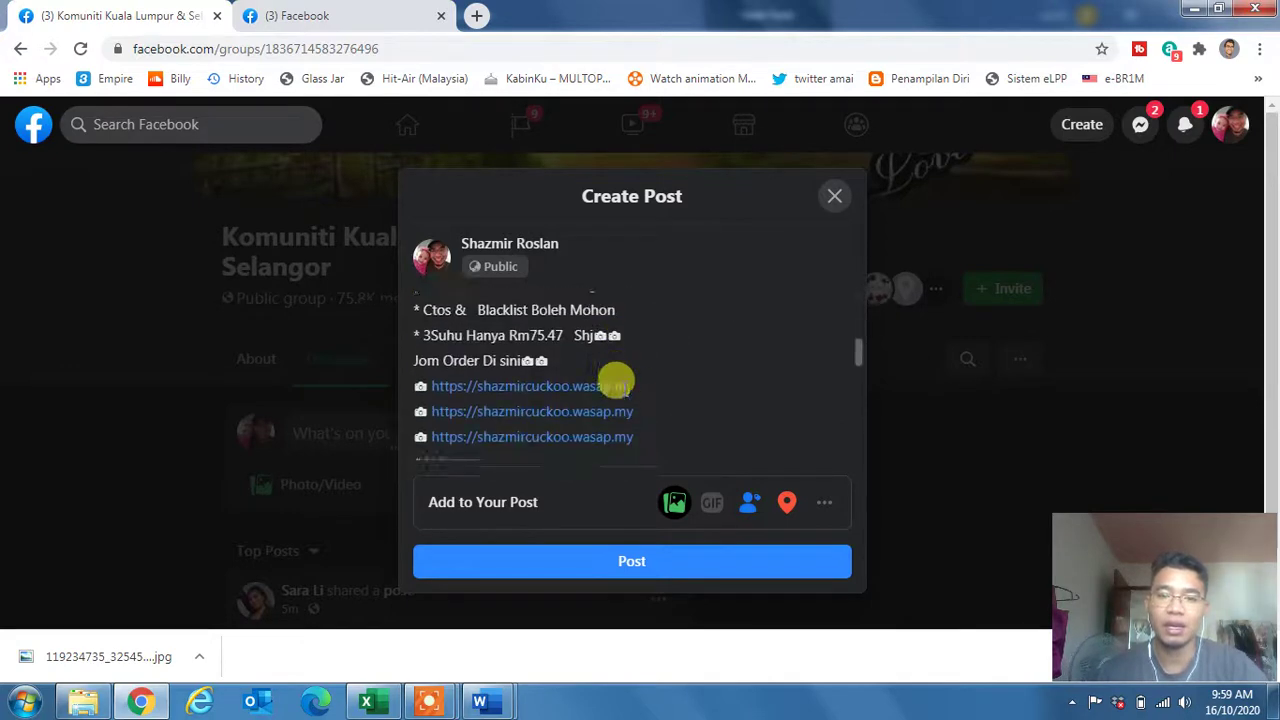
left_click(627, 560)
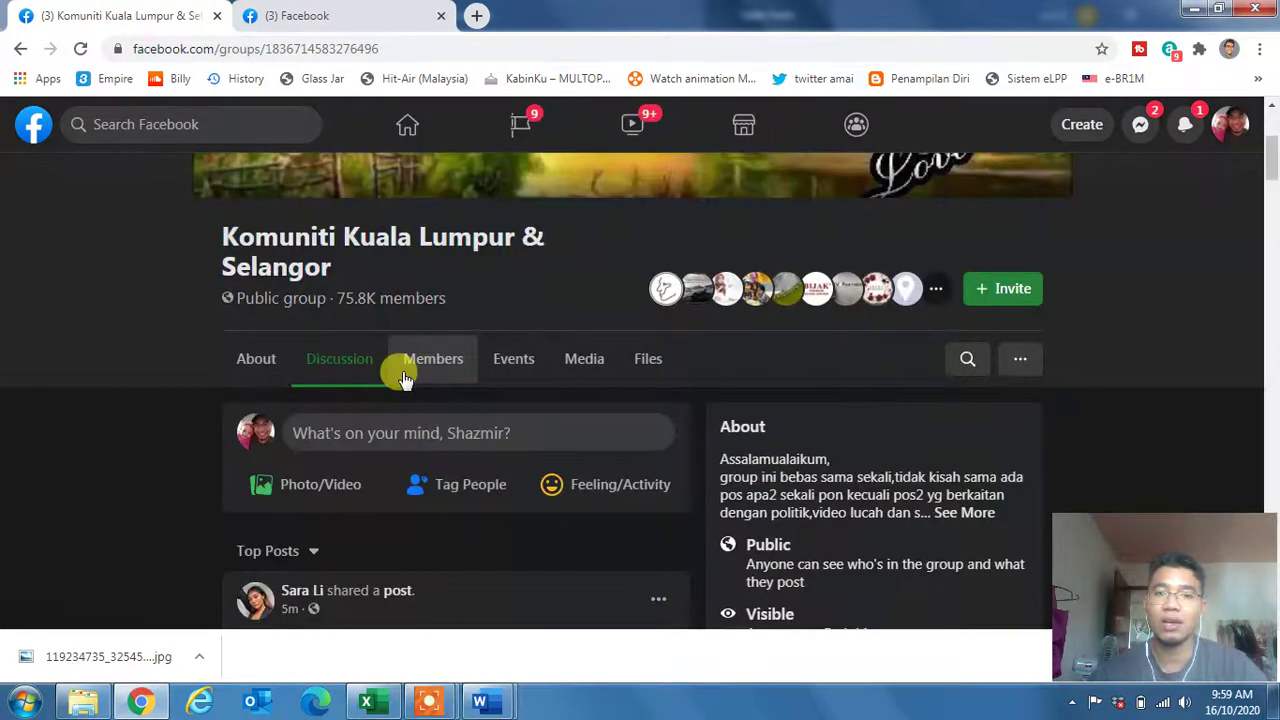
scroll(428, 392, "down", 2)
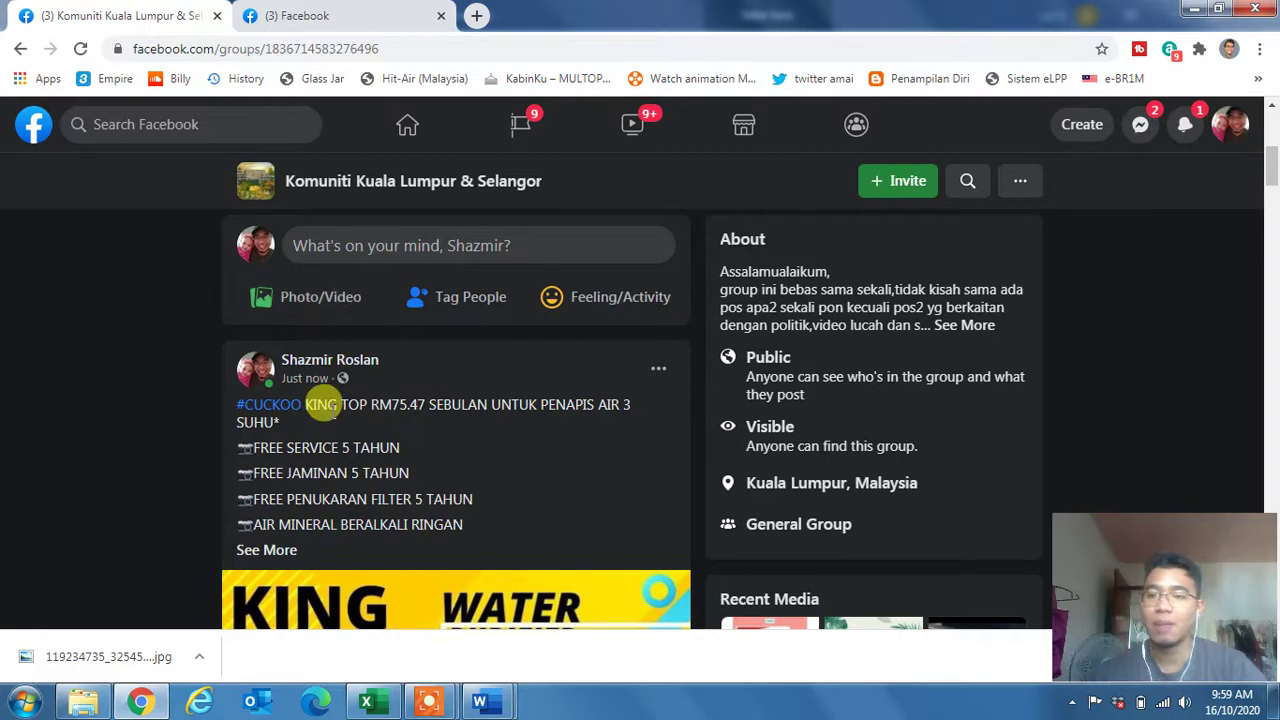
scroll(330, 445, "down", 7)
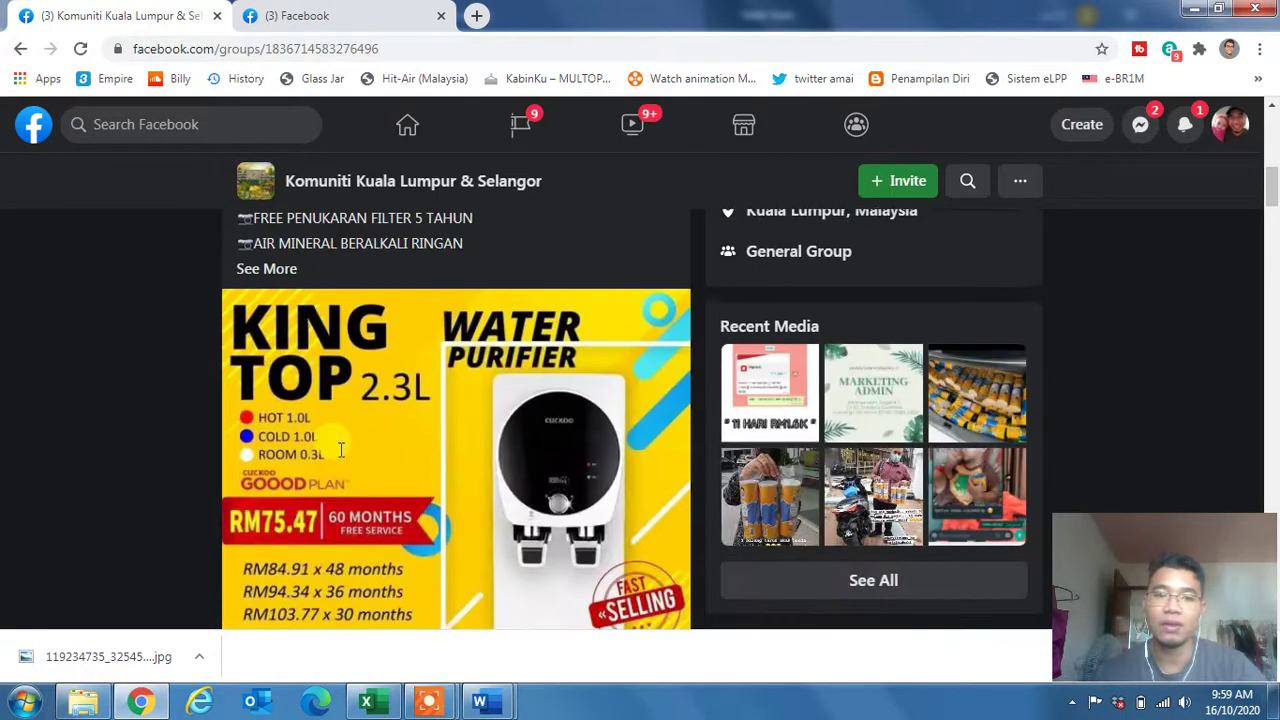
scroll(500, 500, "up", 5)
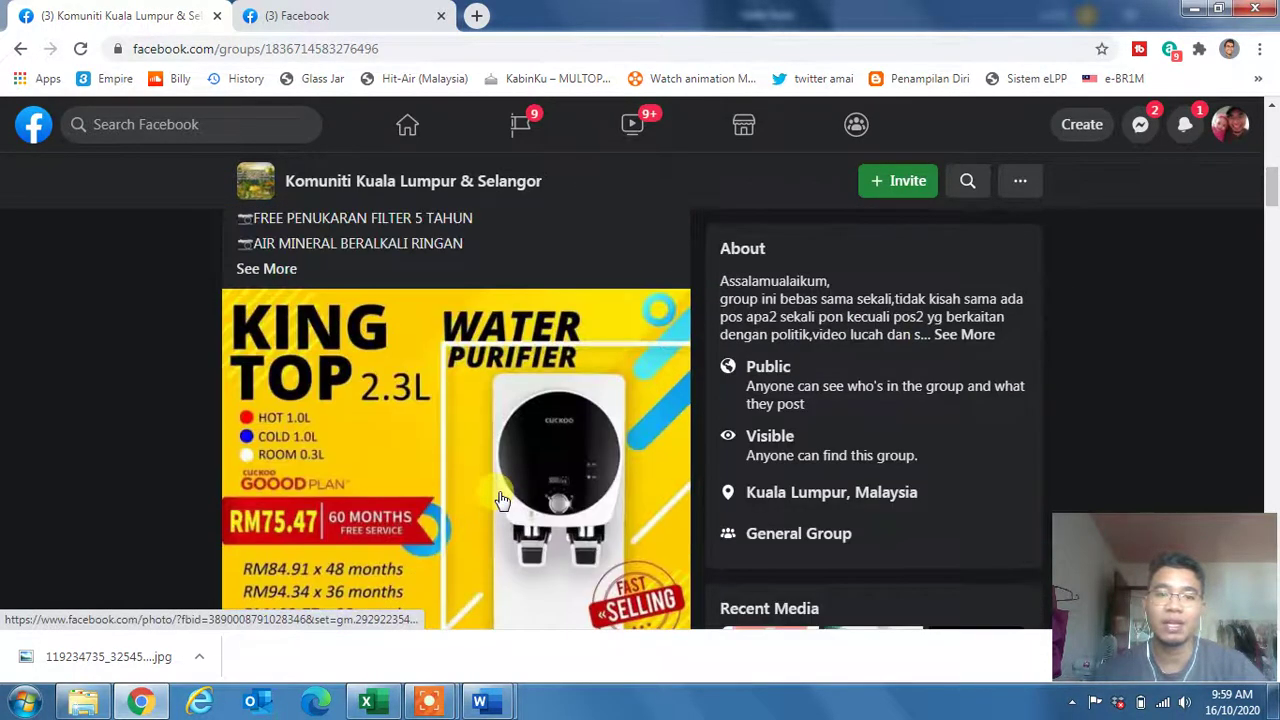
scroll(500, 495, "up", 4)
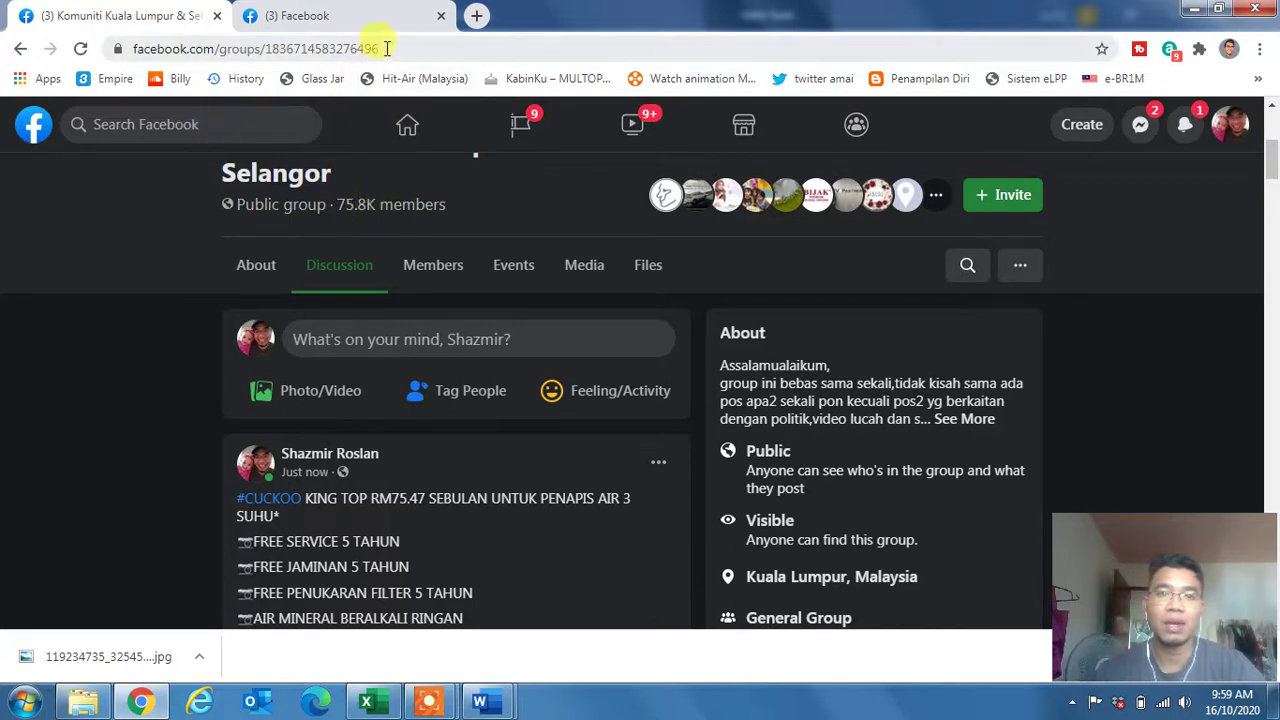
Copy the group's name and switch to Excel to add it as entry 11, Komuniti Kuala Lumpur & Selangor, in row 13.
scroll(330, 250, "up", 3)
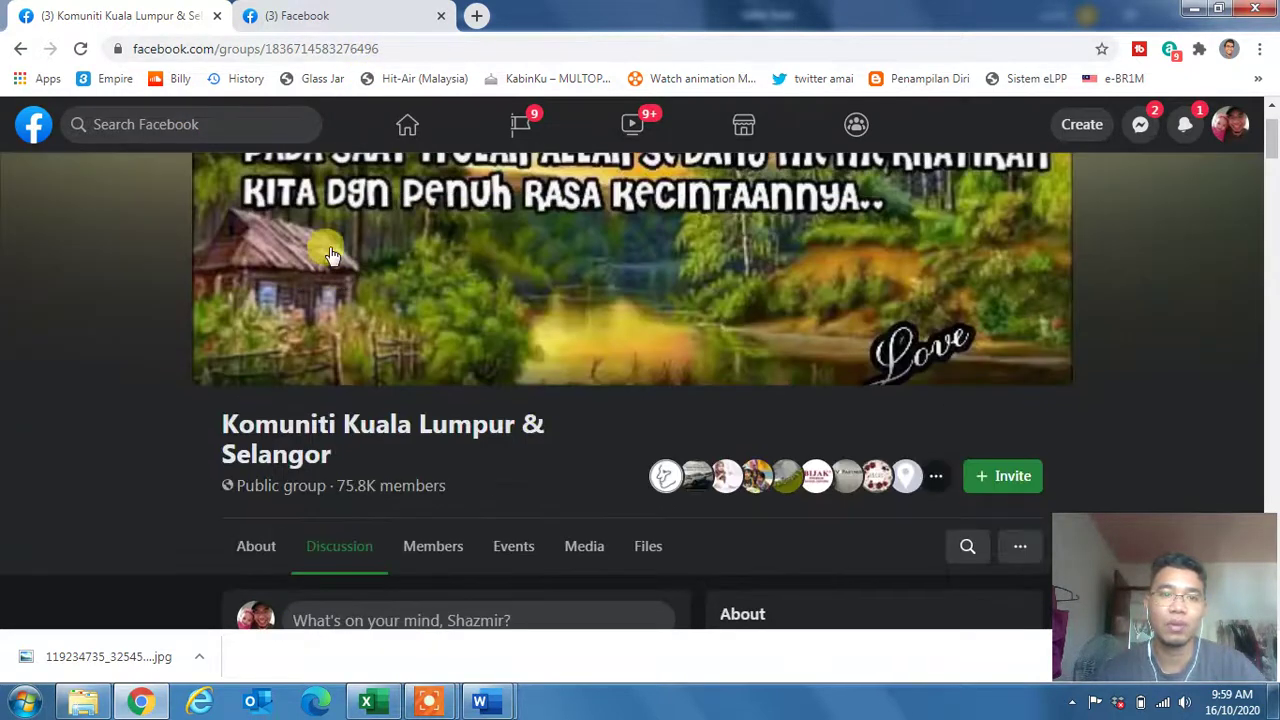
left_click_drag(223, 423, 336, 457)
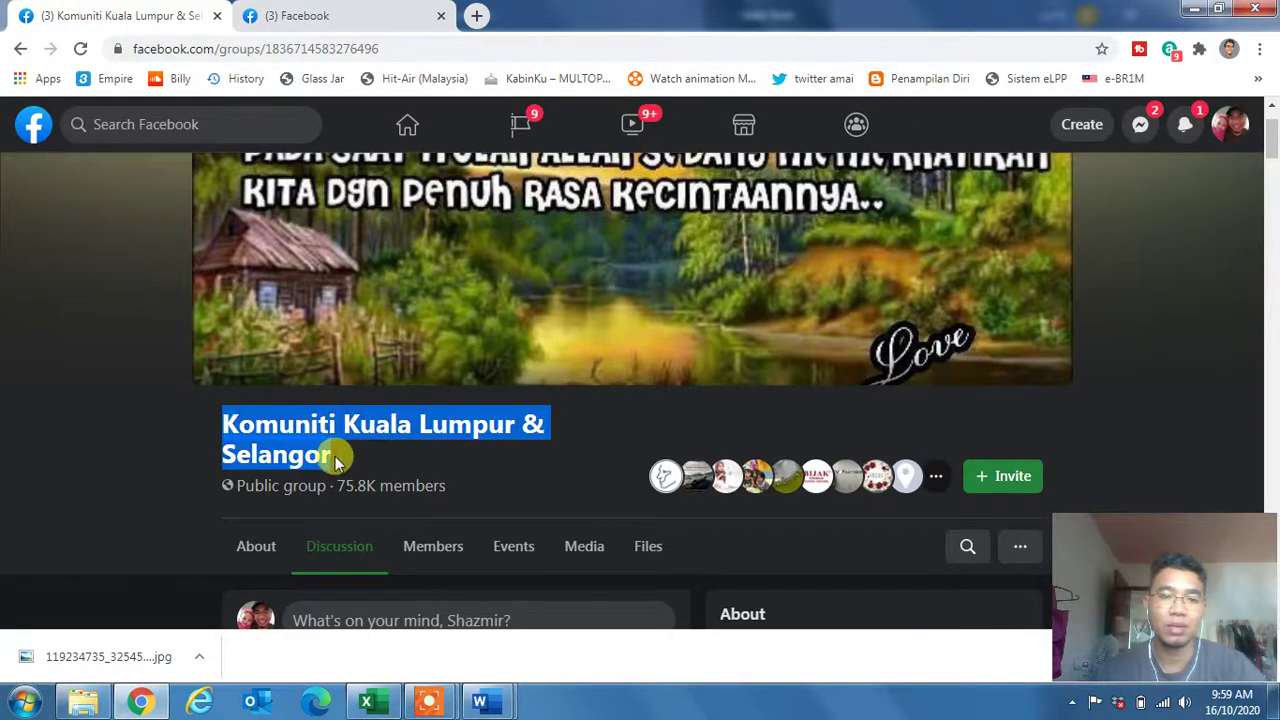
left_click(366, 701)
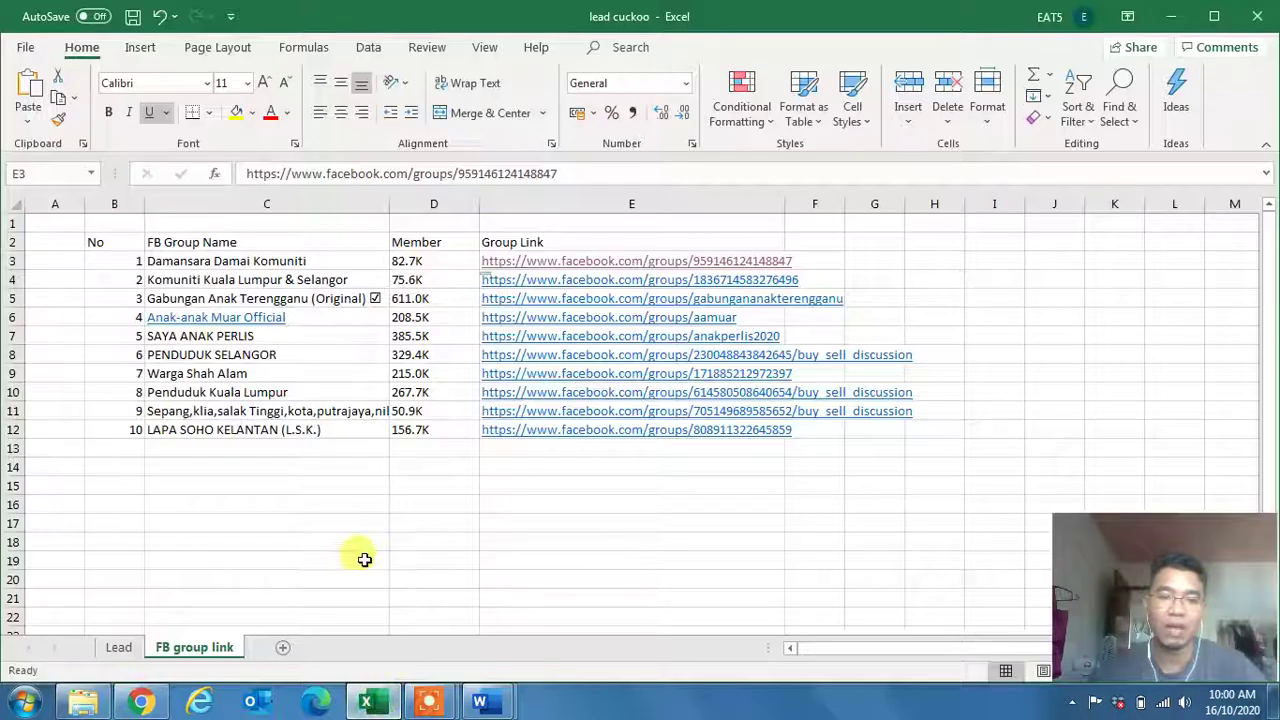
left_click(131, 447)
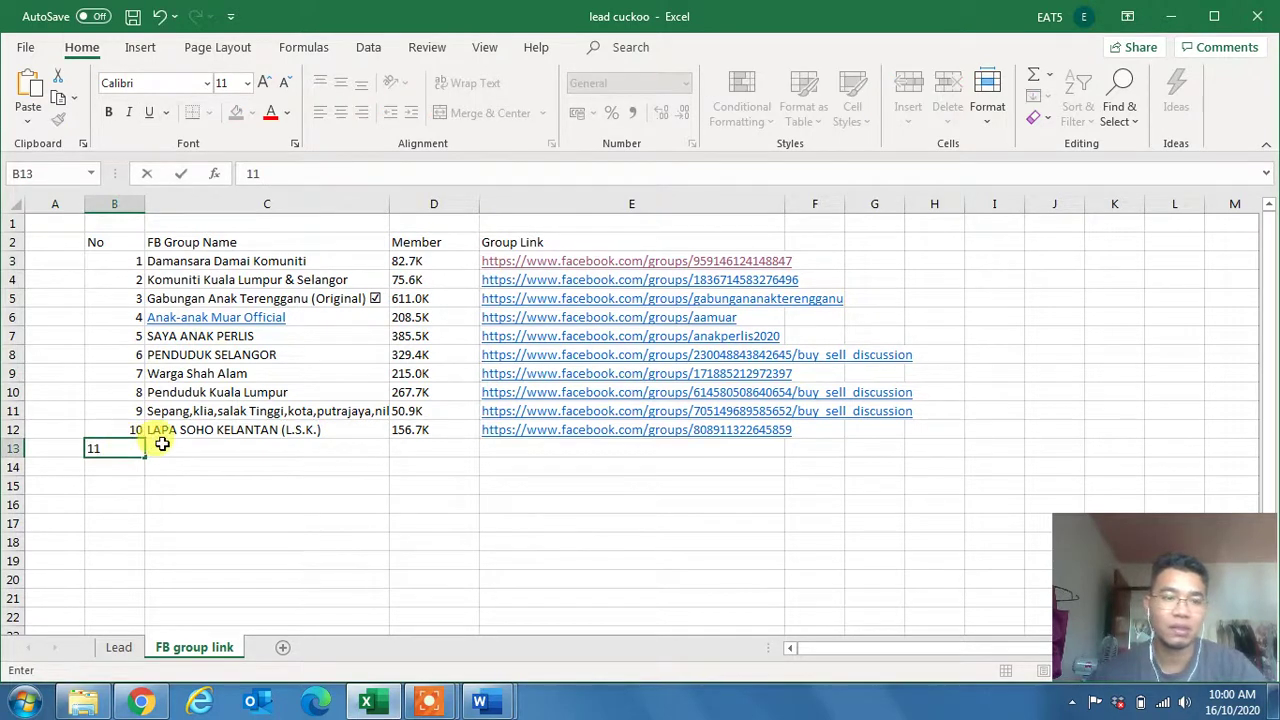
left_click(159, 451)
type("K")
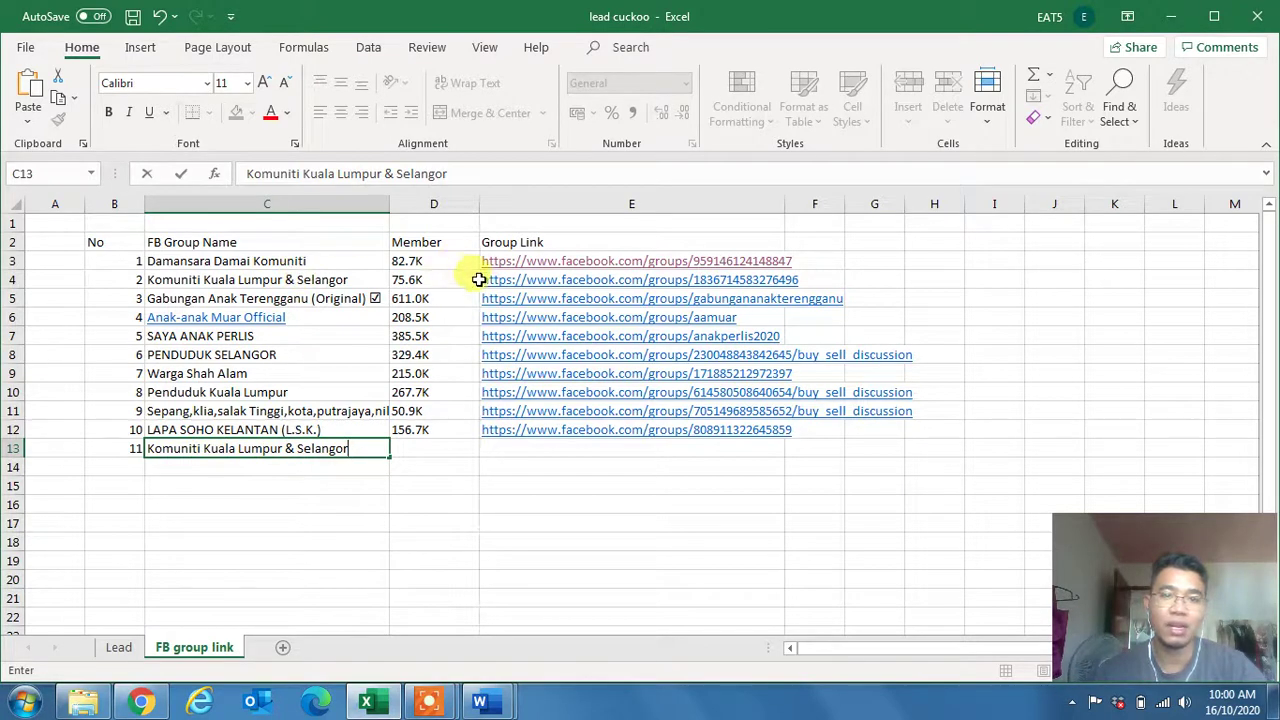
Copy the member count from the Facebook group page and enter 75.8K in the Member column of row 13.
left_click(150, 704)
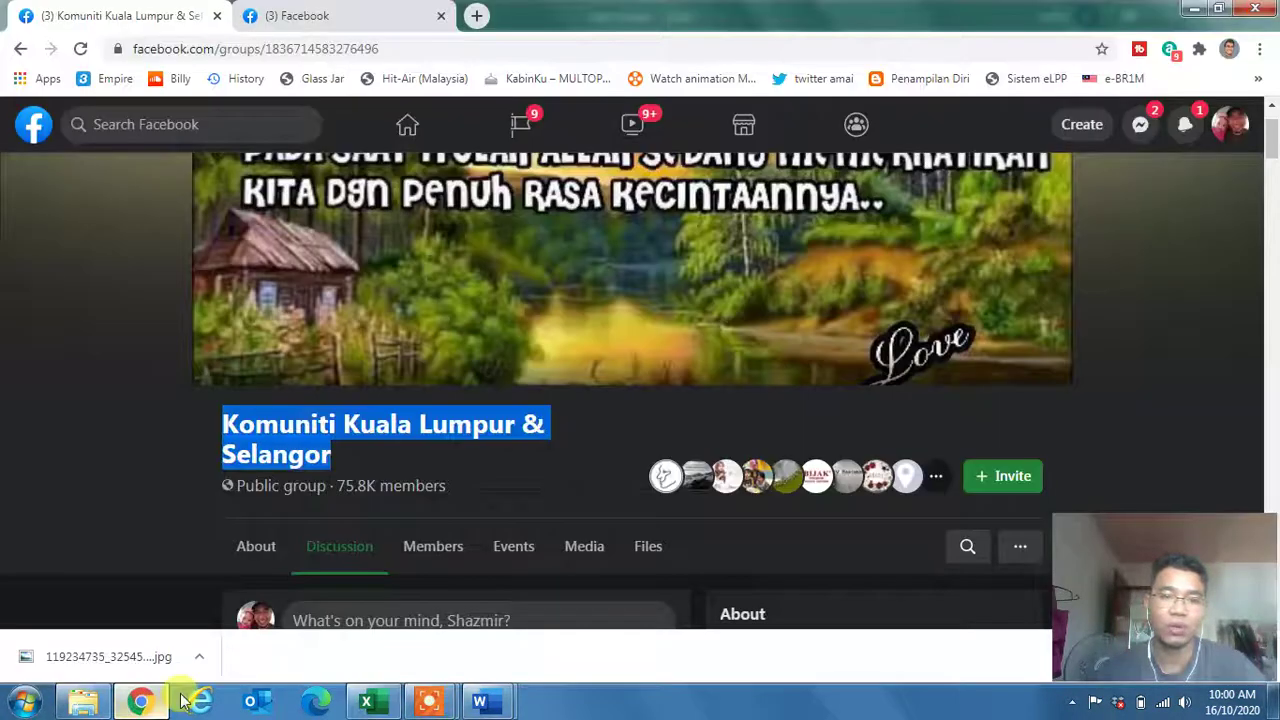
left_click(350, 485)
mouse_move(352, 483)
left_mouse_down()
mouse_move(366, 494)
mouse_move(360, 471)
mouse_move(352, 485)
left_mouse_up()
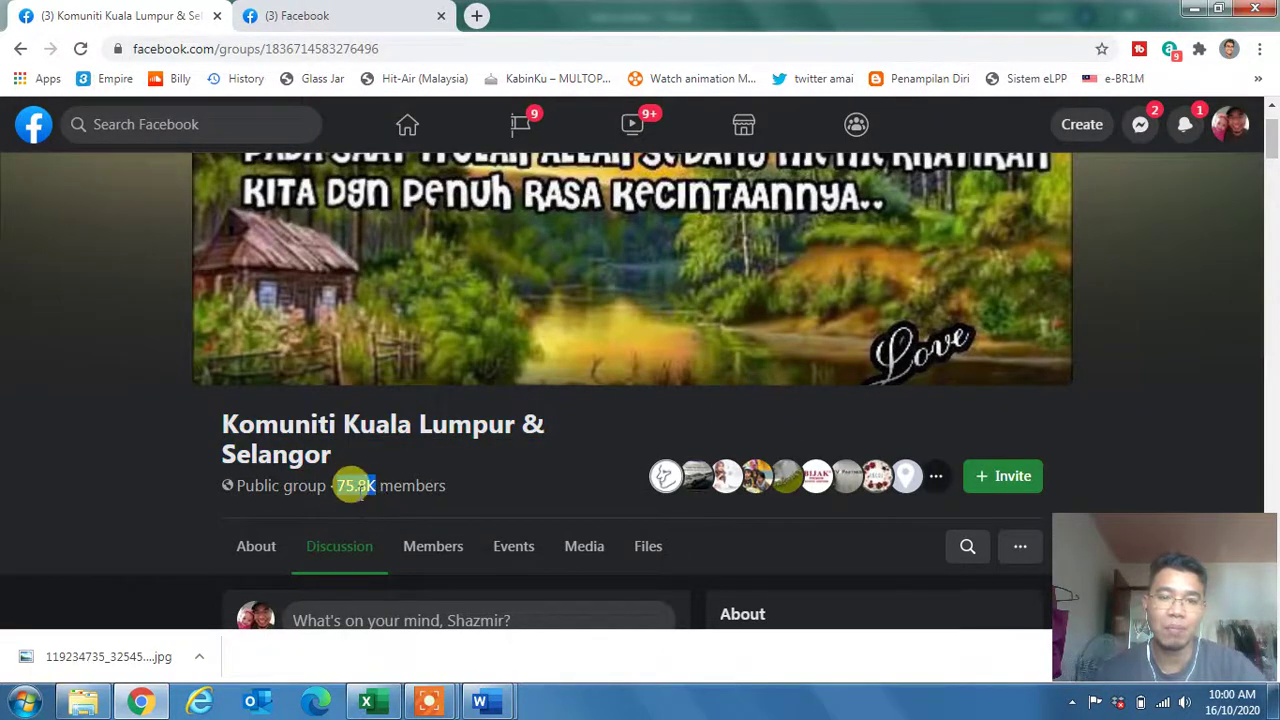
left_click(141, 704)
left_click(402, 453)
type("75.8K")
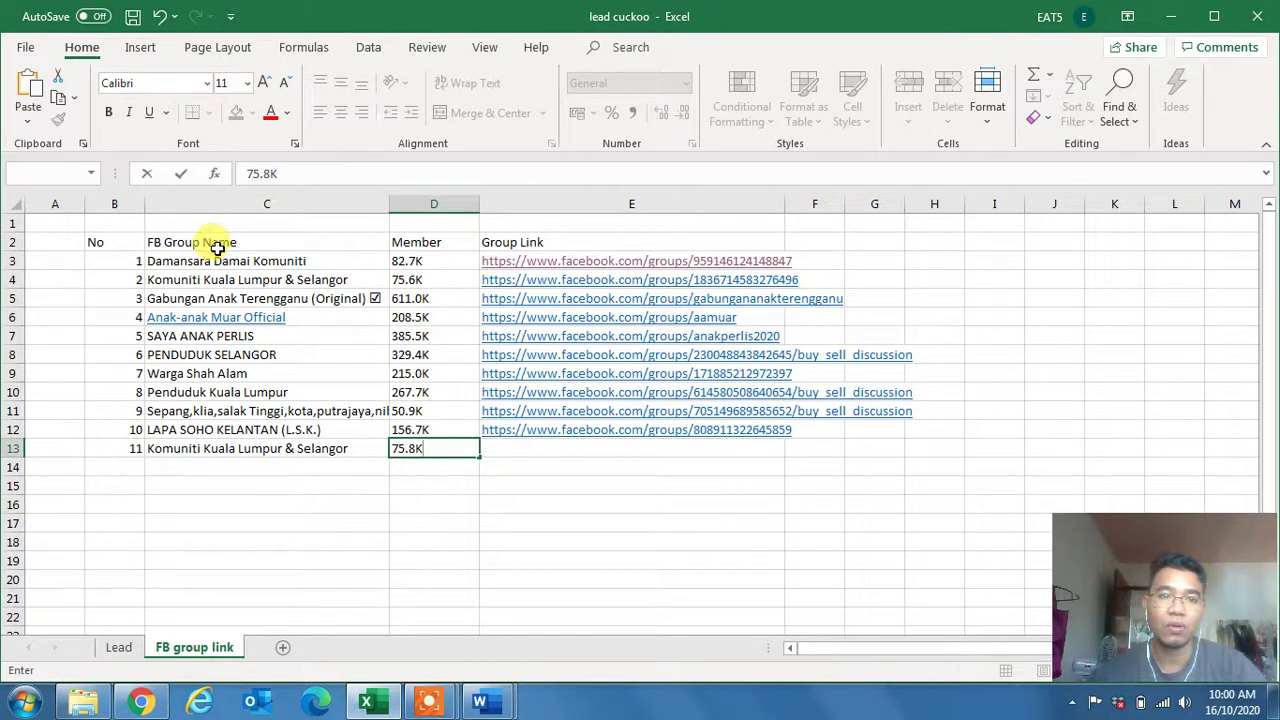
Copy the group page's full address from Chrome and paste it into the Group Link column of row 13 in Excel.
left_click(141, 704)
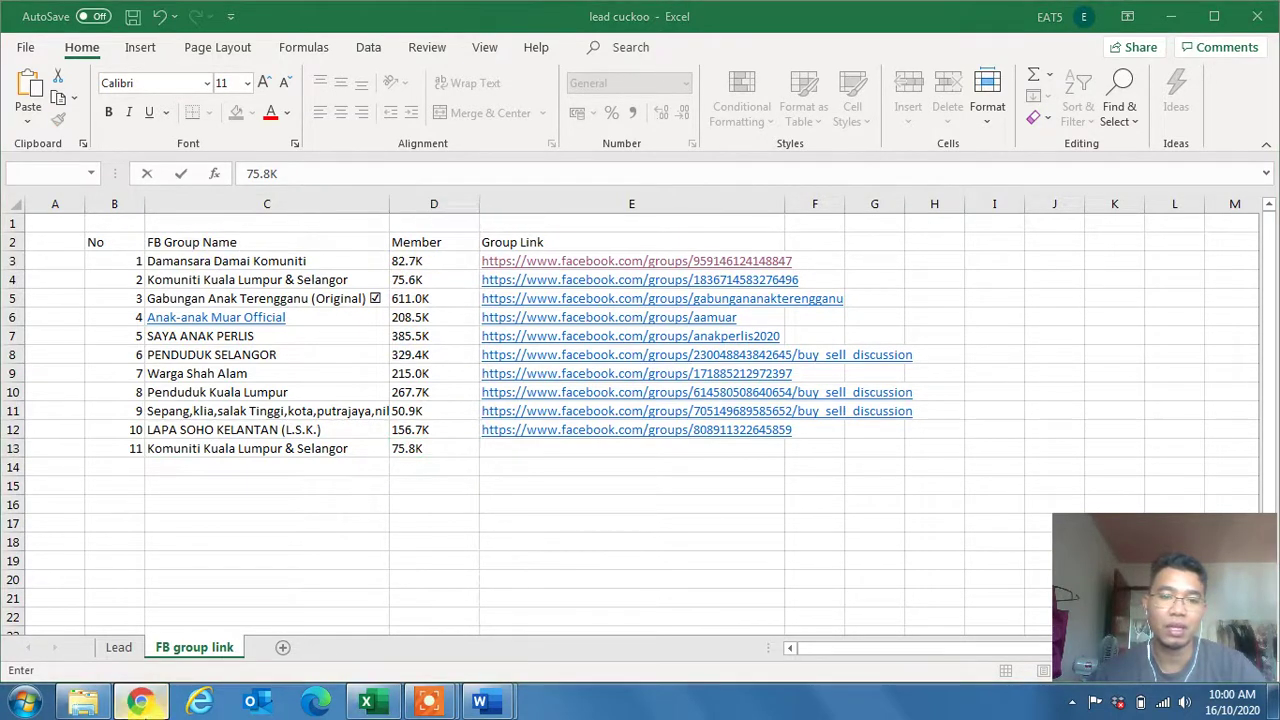
double_click(395, 49)
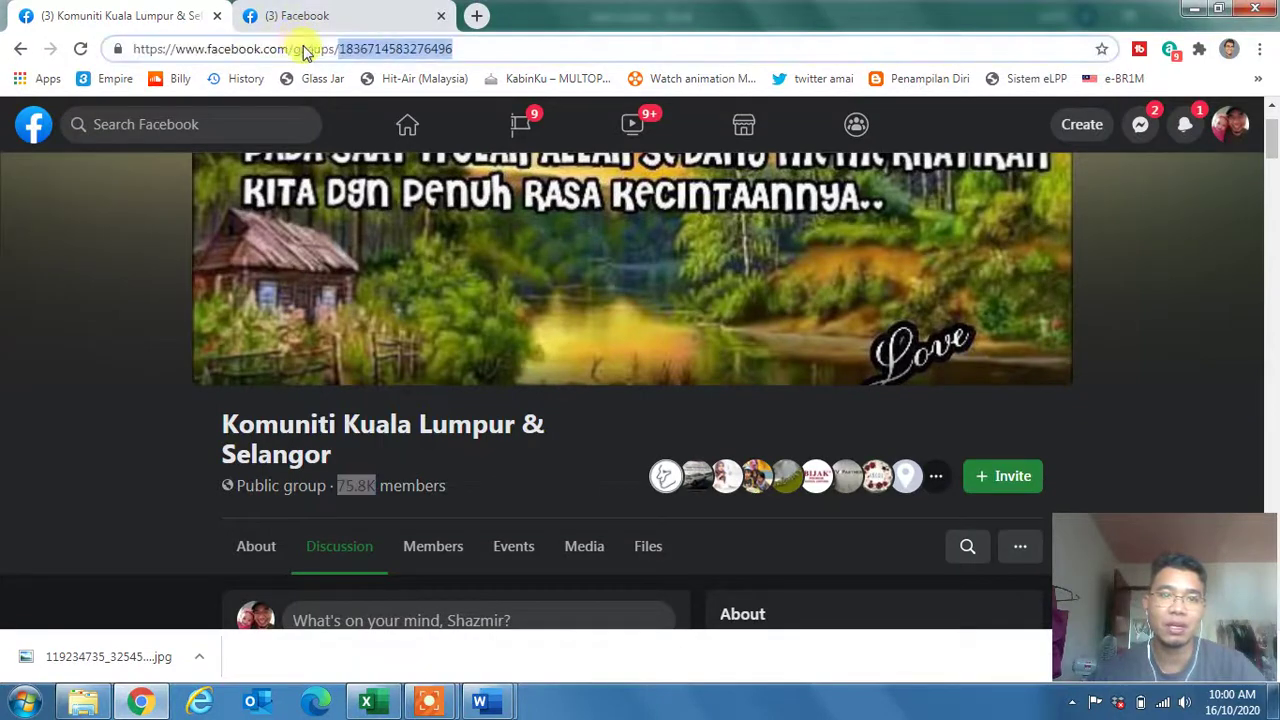
key("ctrl+a")
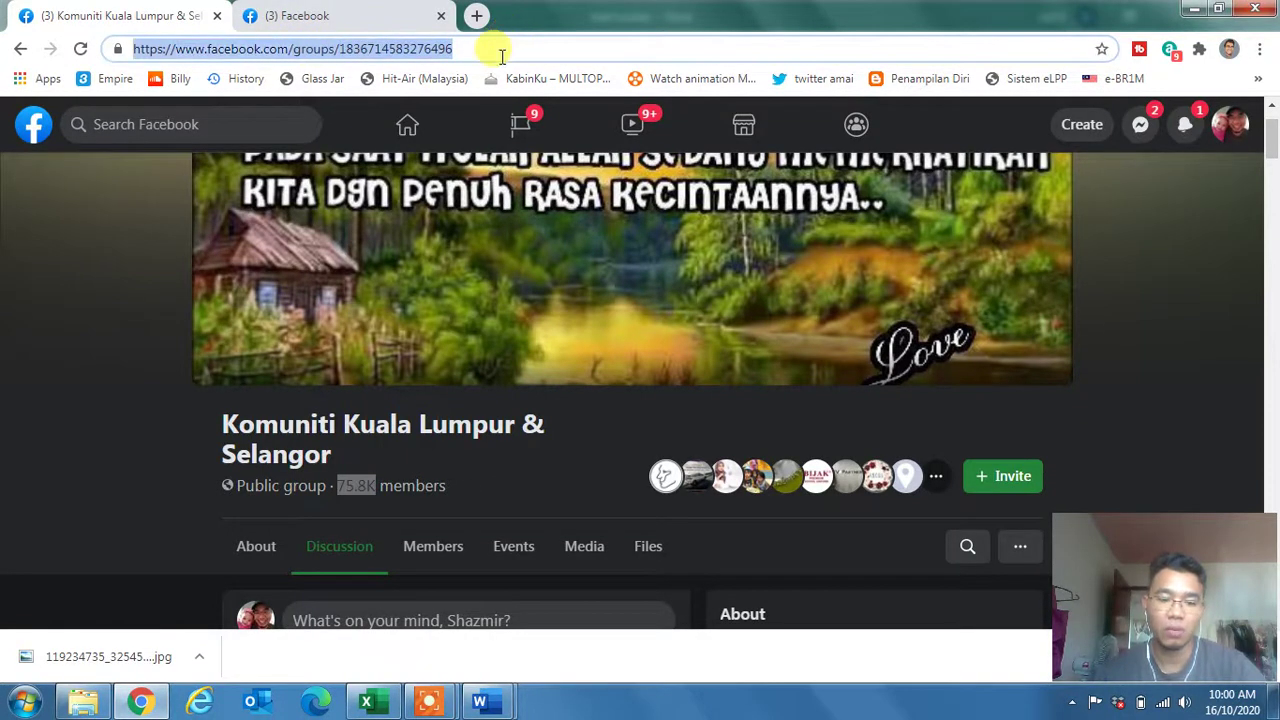
left_click(366, 704)
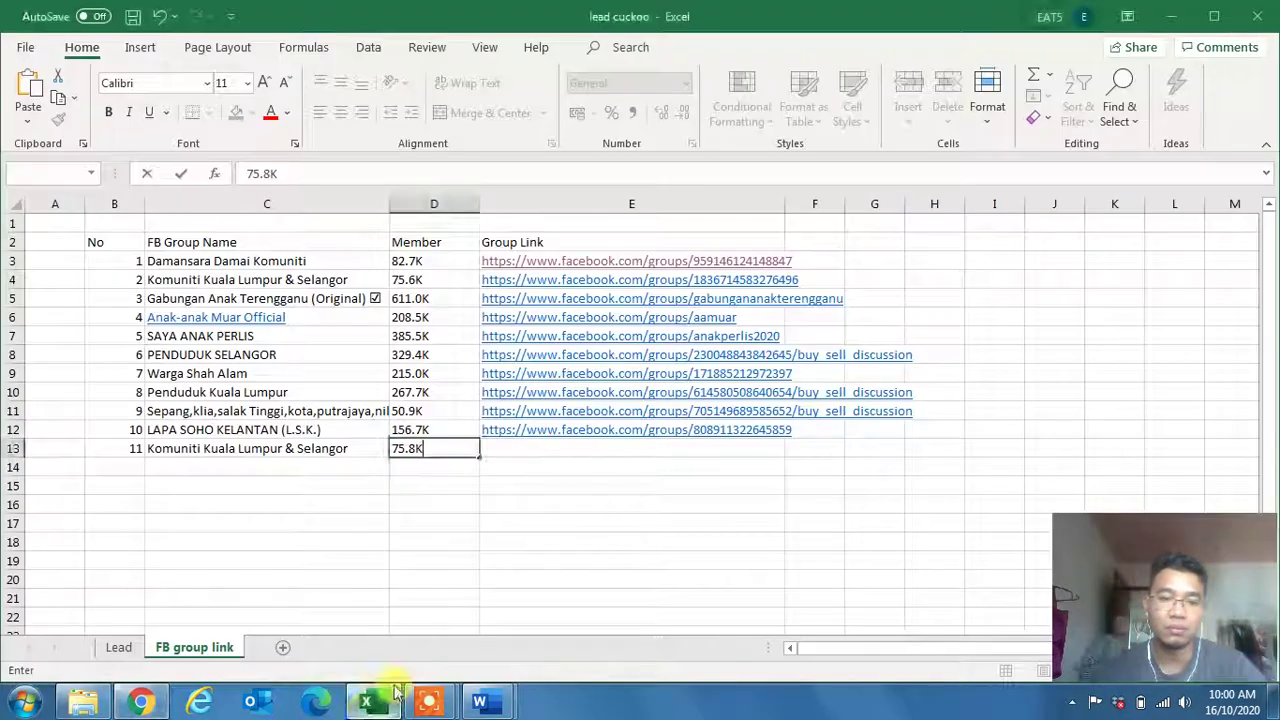
left_click(519, 452)
left_click(509, 497)
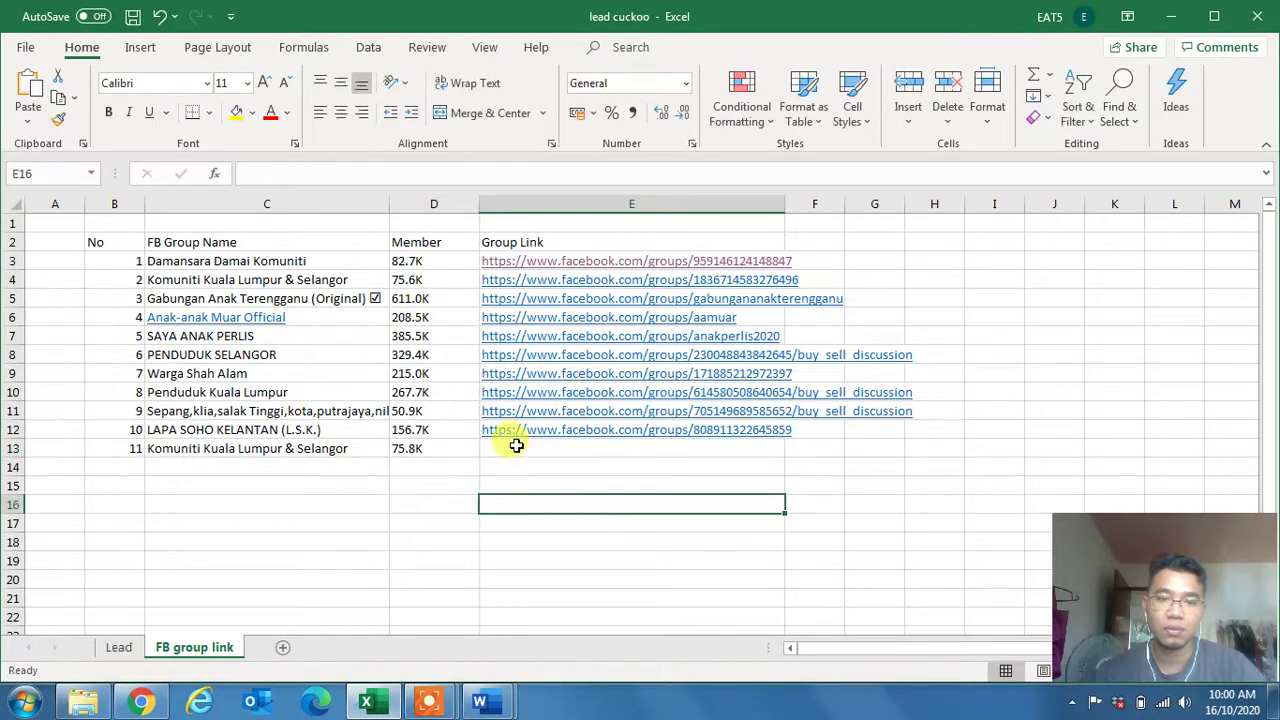
left_click(515, 444)
left_click(548, 503)
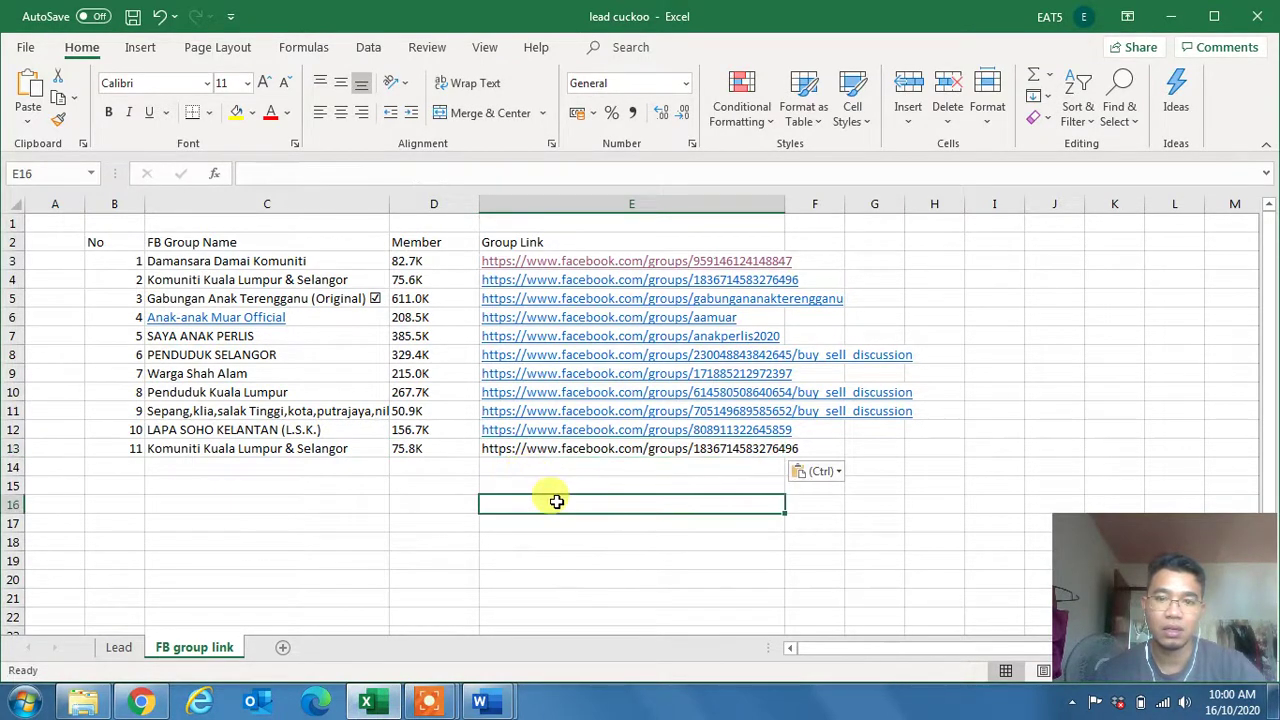
Re-enter the group address in cell E13 to convert it into a clickable hyperlink.
left_click(566, 448)
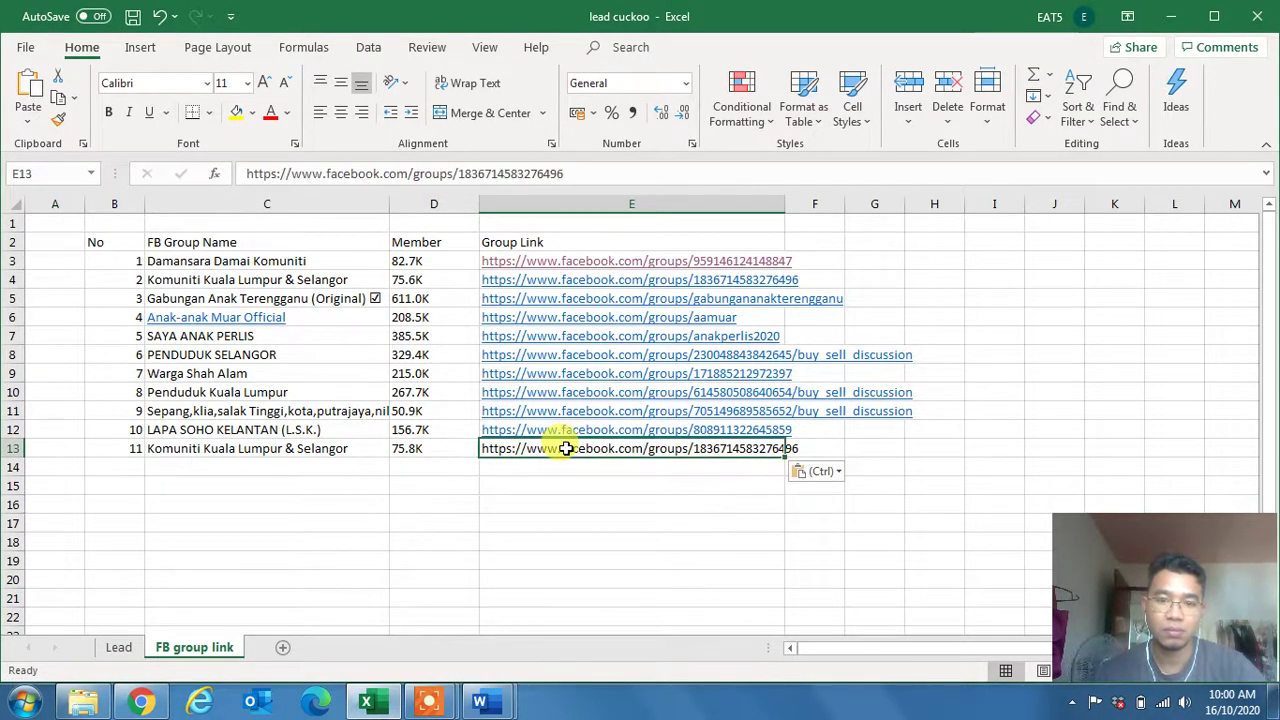
double_click(566, 448)
double_click(566, 448)
key("ctrl+c")
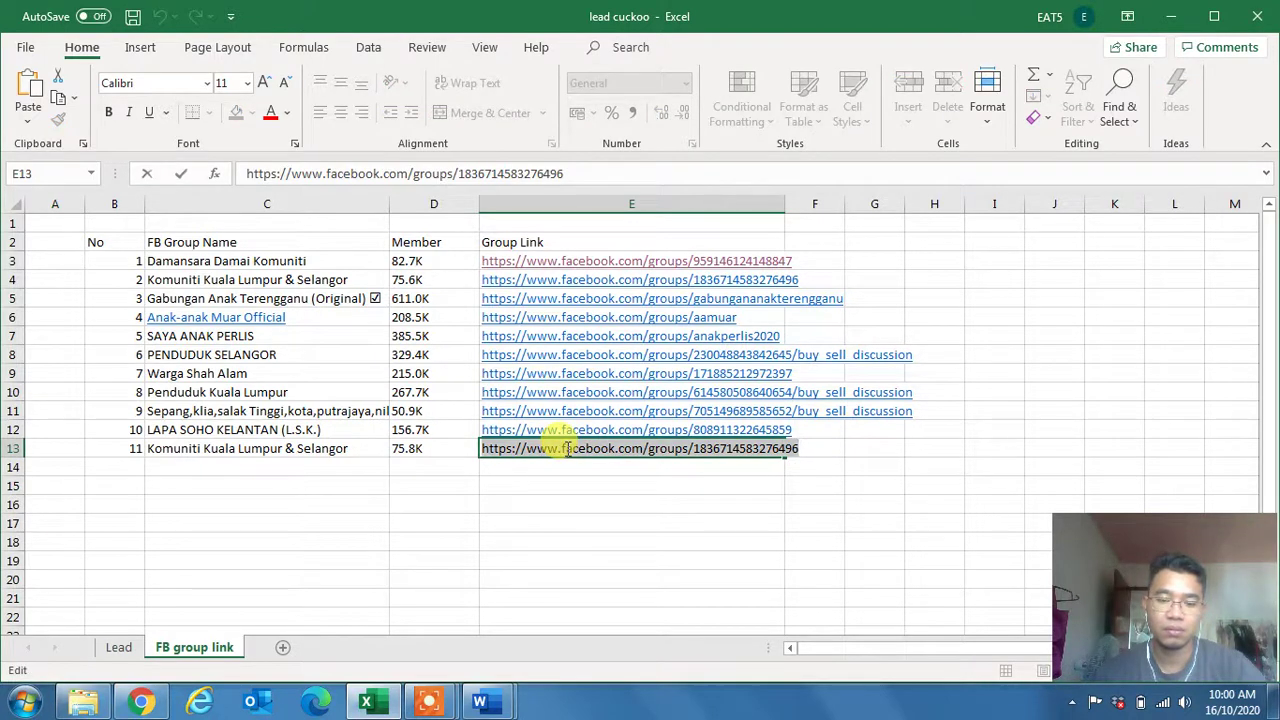
left_click(574, 484)
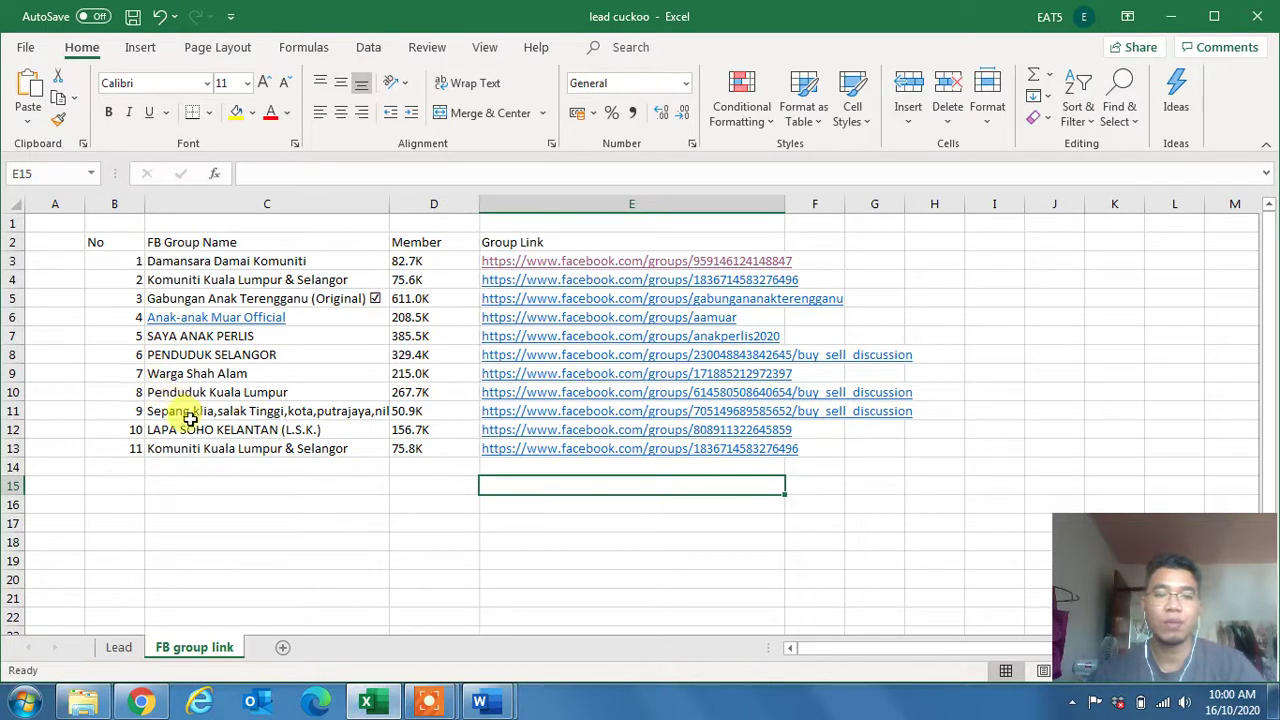
Enter 12 as the next list number in row 14 and switch back to the Facebook group page in Chrome.
left_click(141, 466)
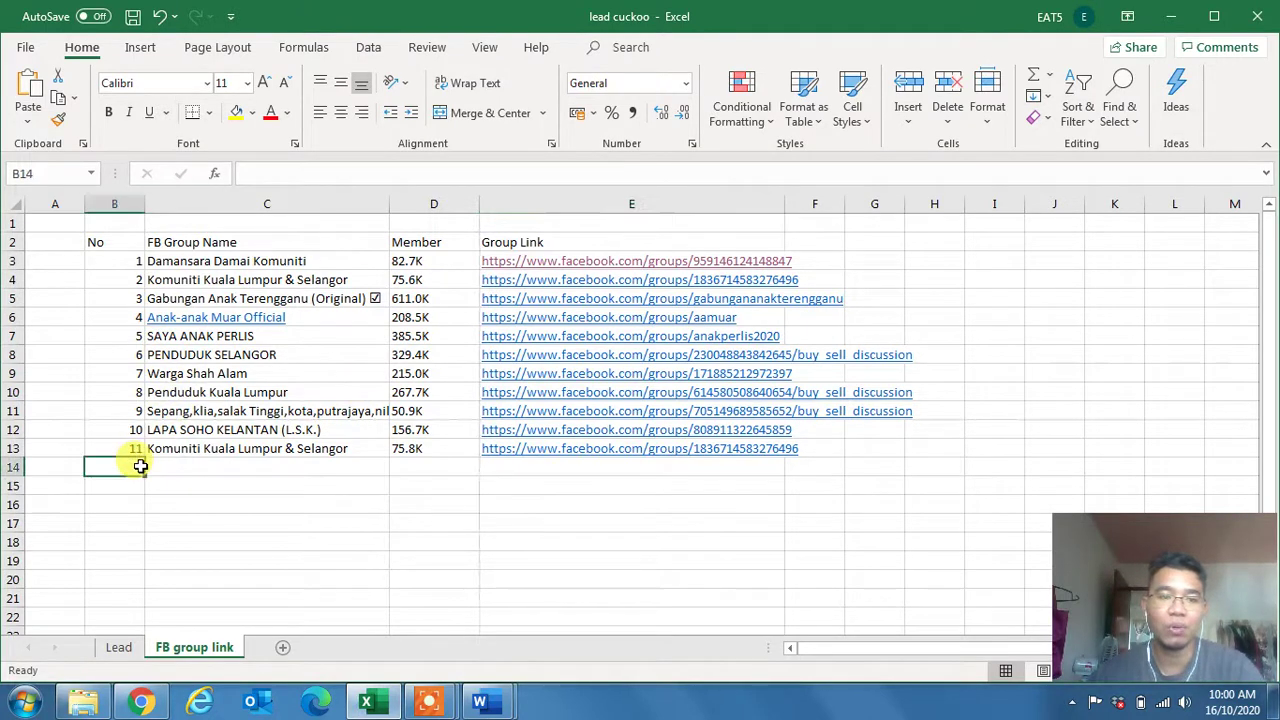
type("12")
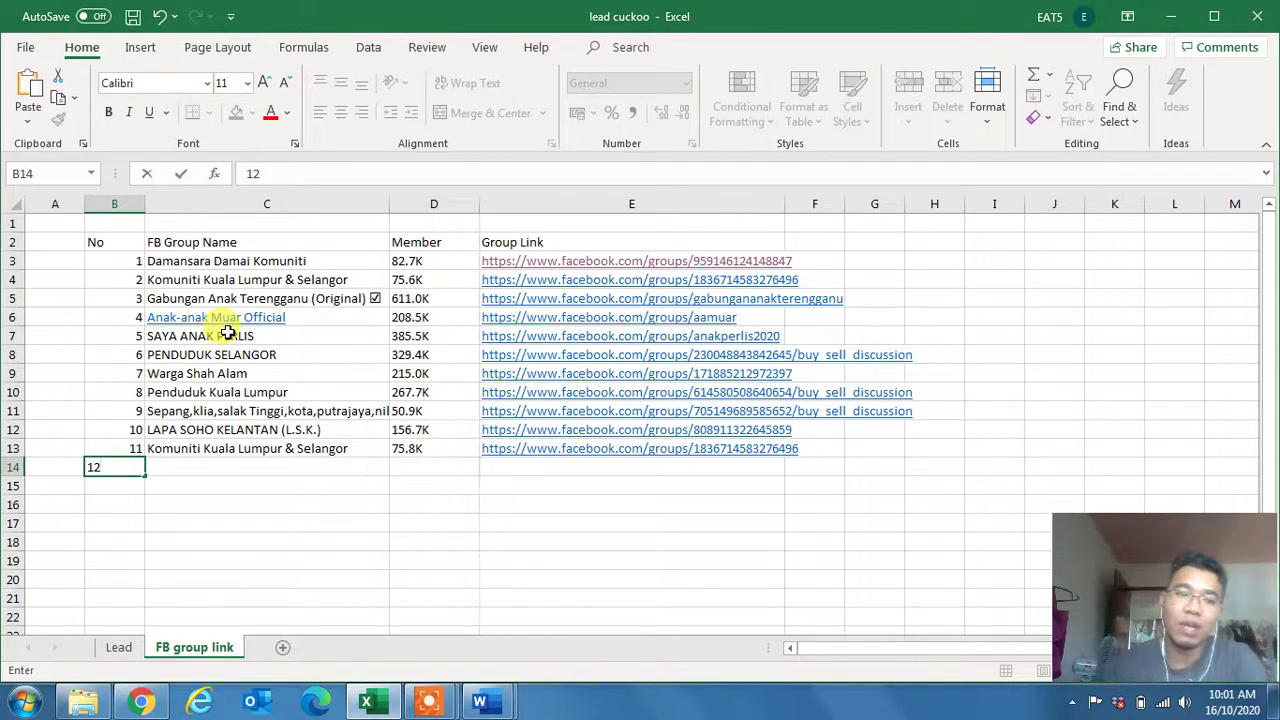
left_click(372, 520)
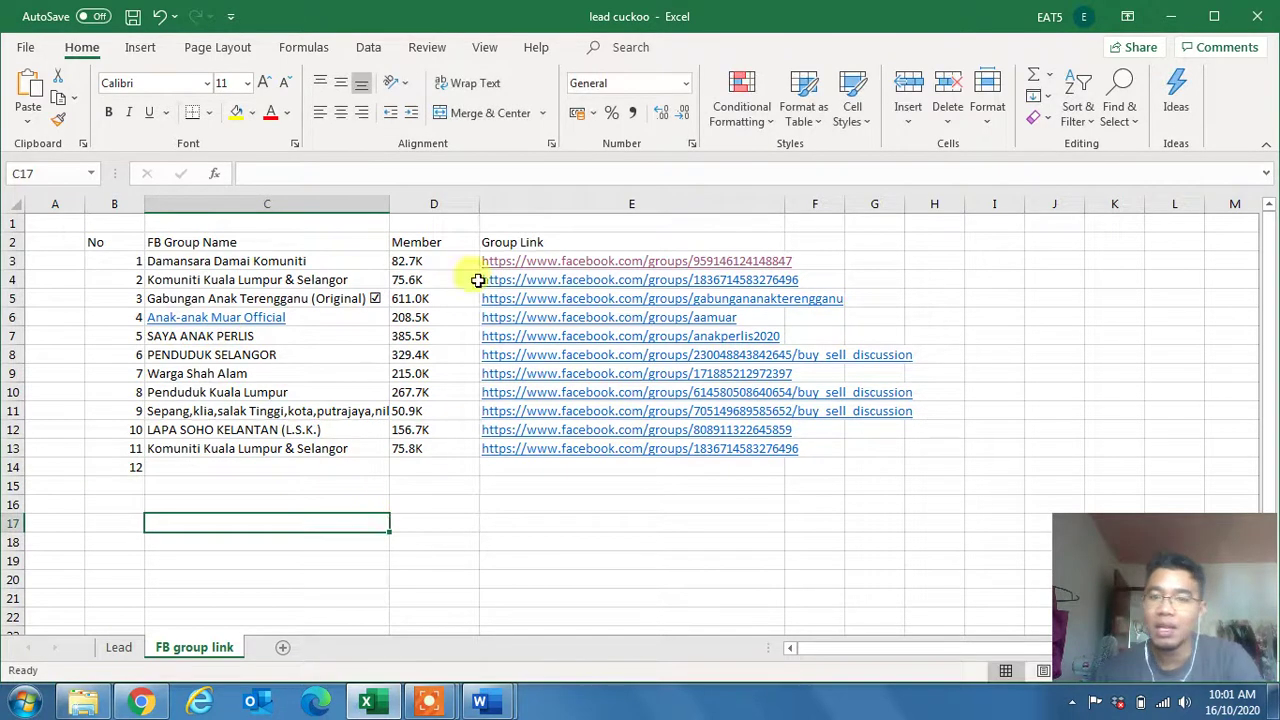
mouse_move(385, 706)
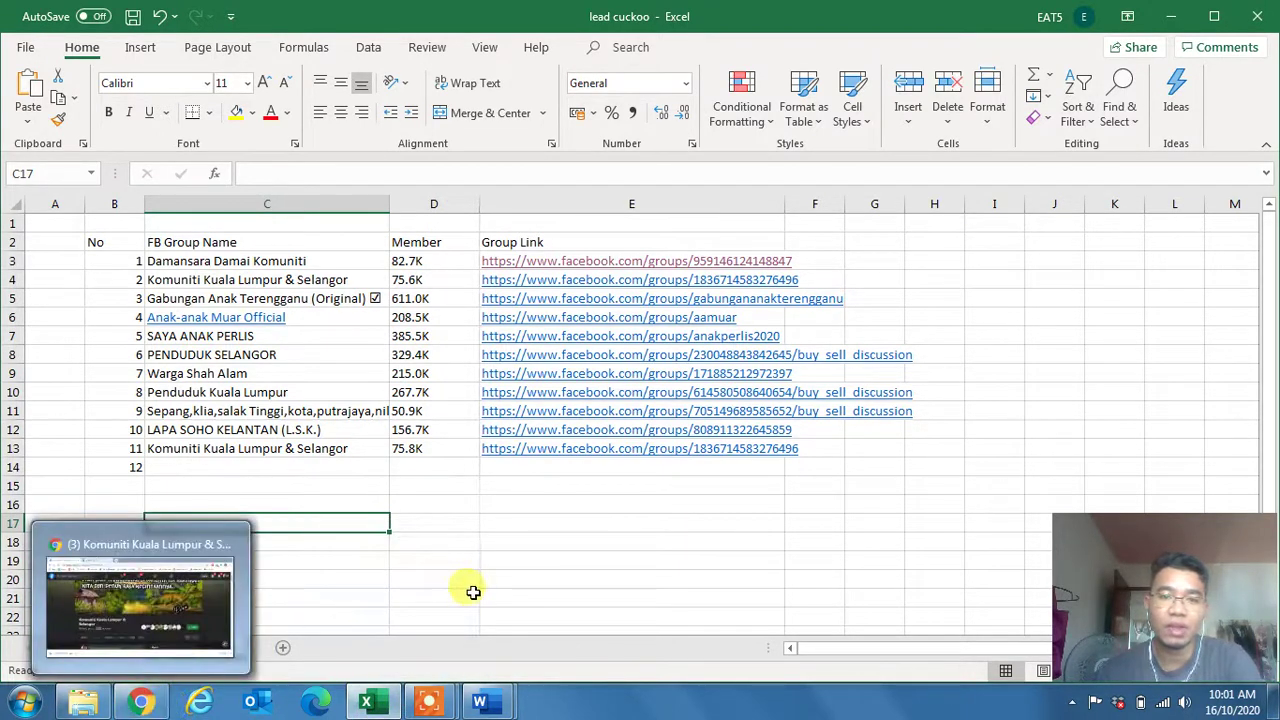
left_click(155, 708)
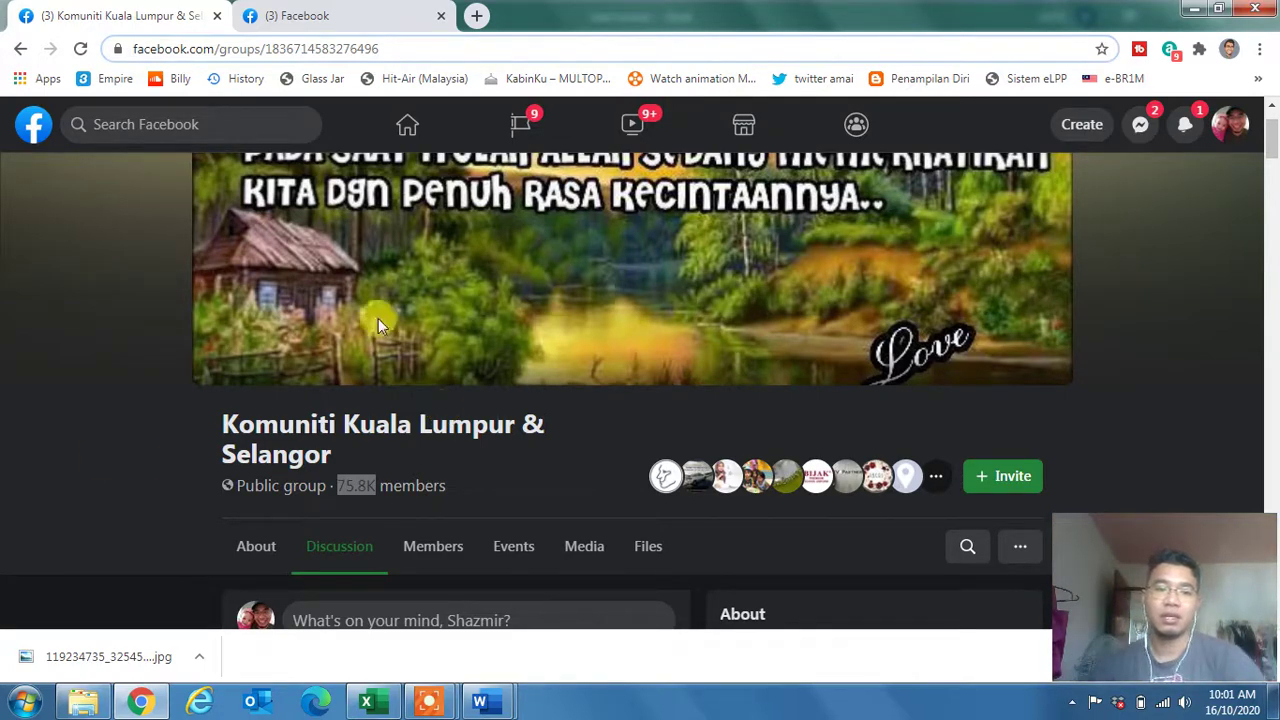
Minimize the browser, spreadsheet, document and CUCKOO folder windows to show the desktop.
left_click(1194, 9)
left_click(1172, 18)
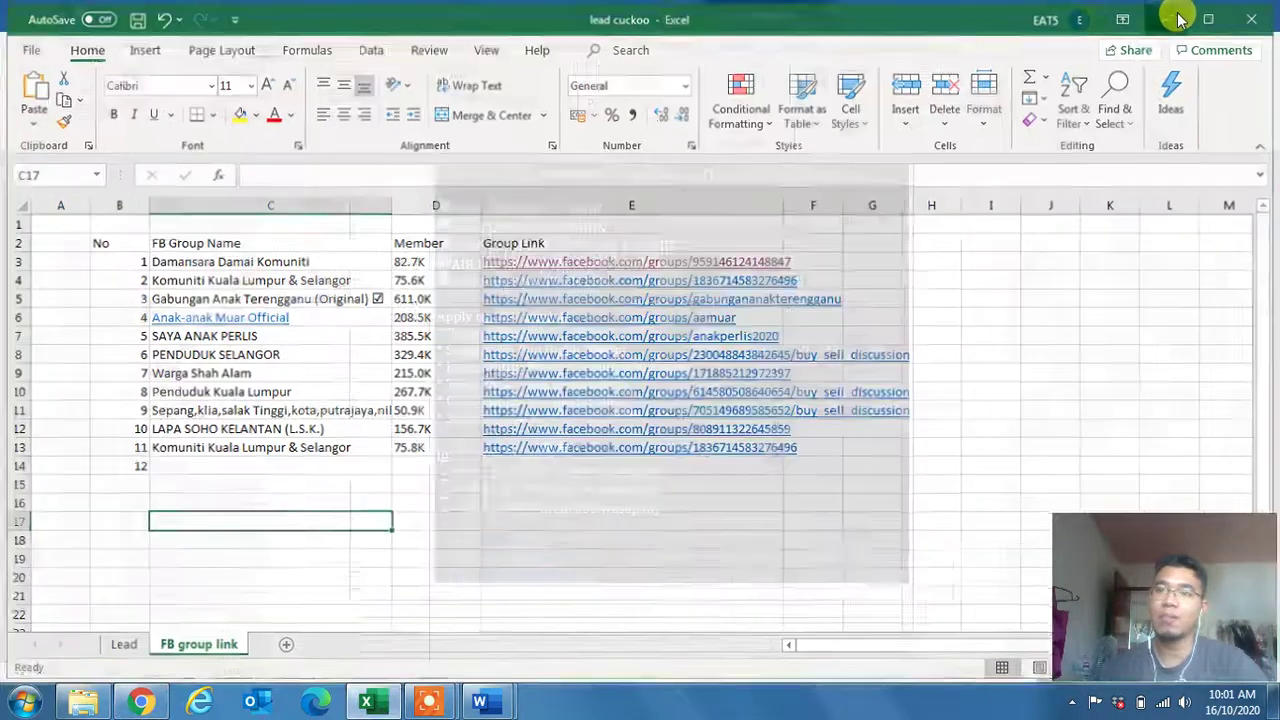
left_click(1176, 18)
left_click(1178, 18)
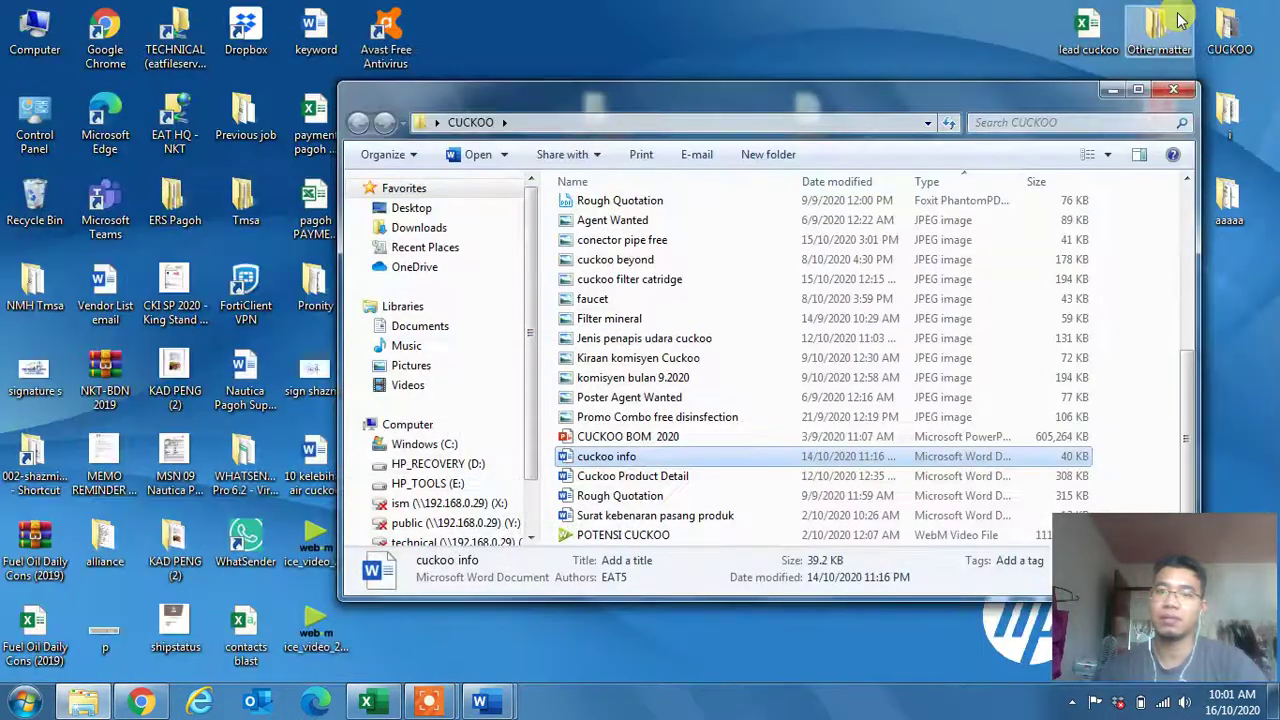
left_click(1110, 98)
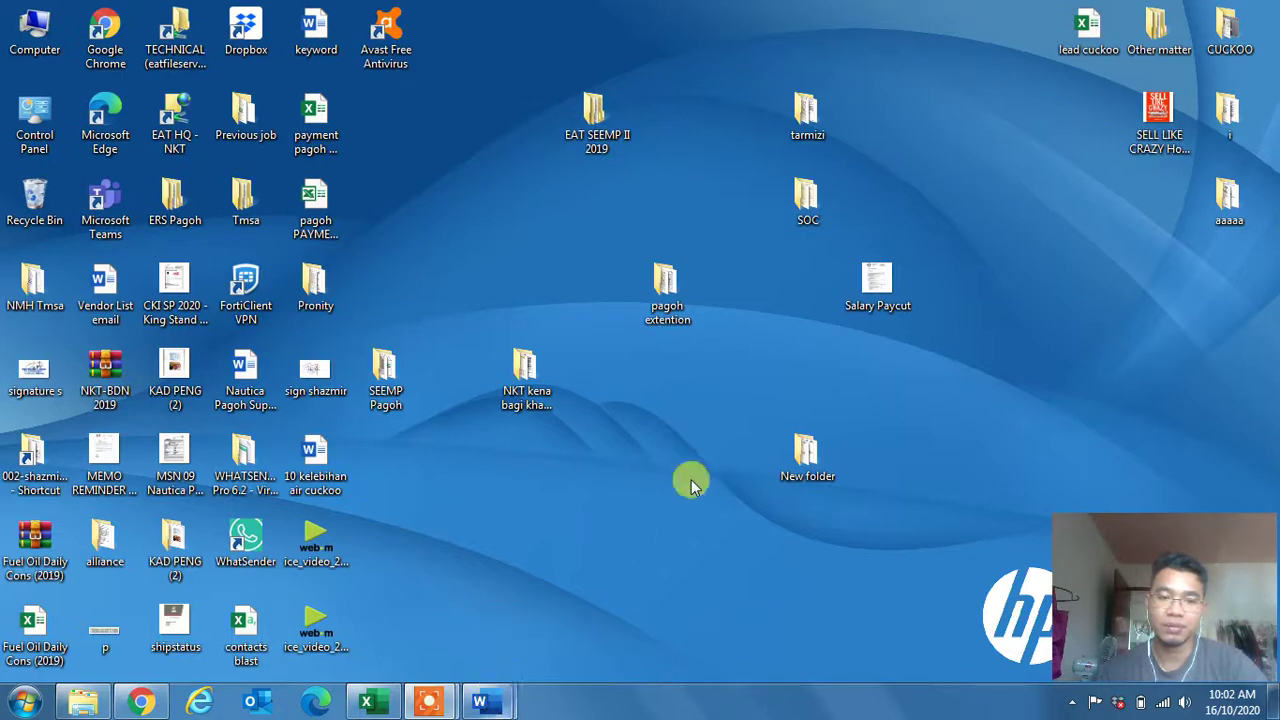
Open the Damansara Damai Komuniti group from its link in the Excel list and attach the KING TOP SALE RM75 poster to a new post.
left_click(369, 700)
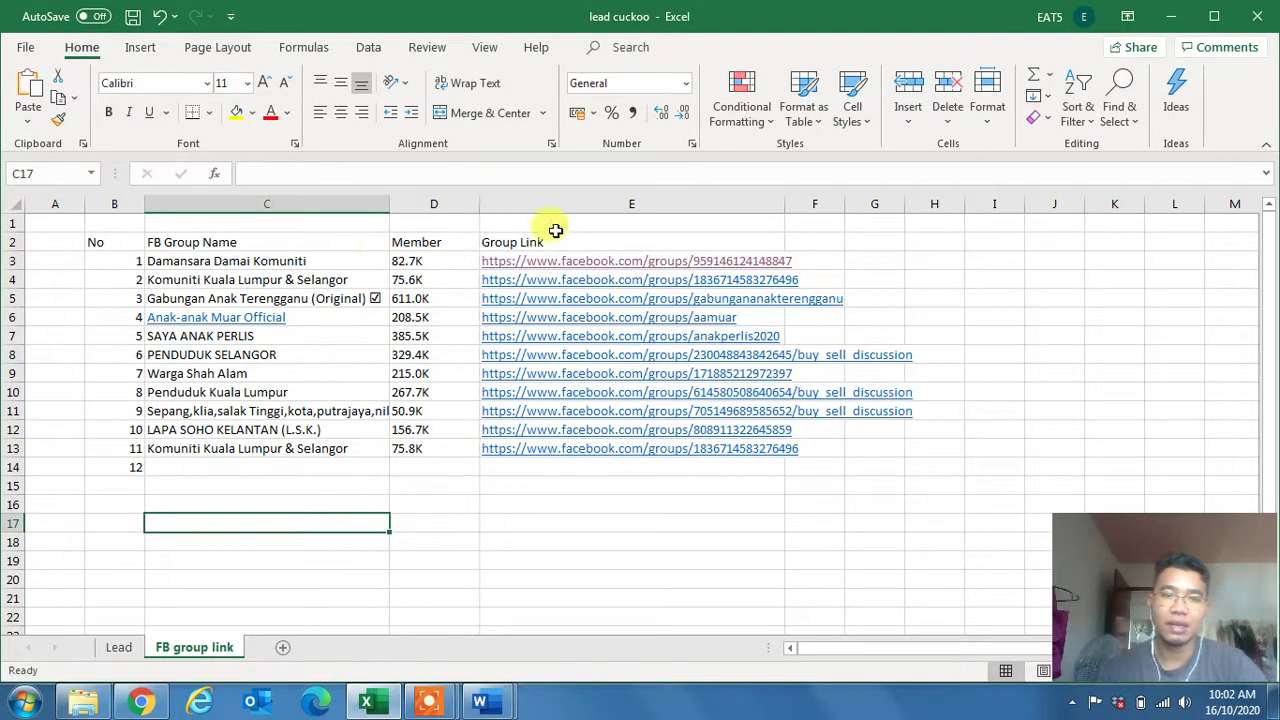
left_click(531, 263)
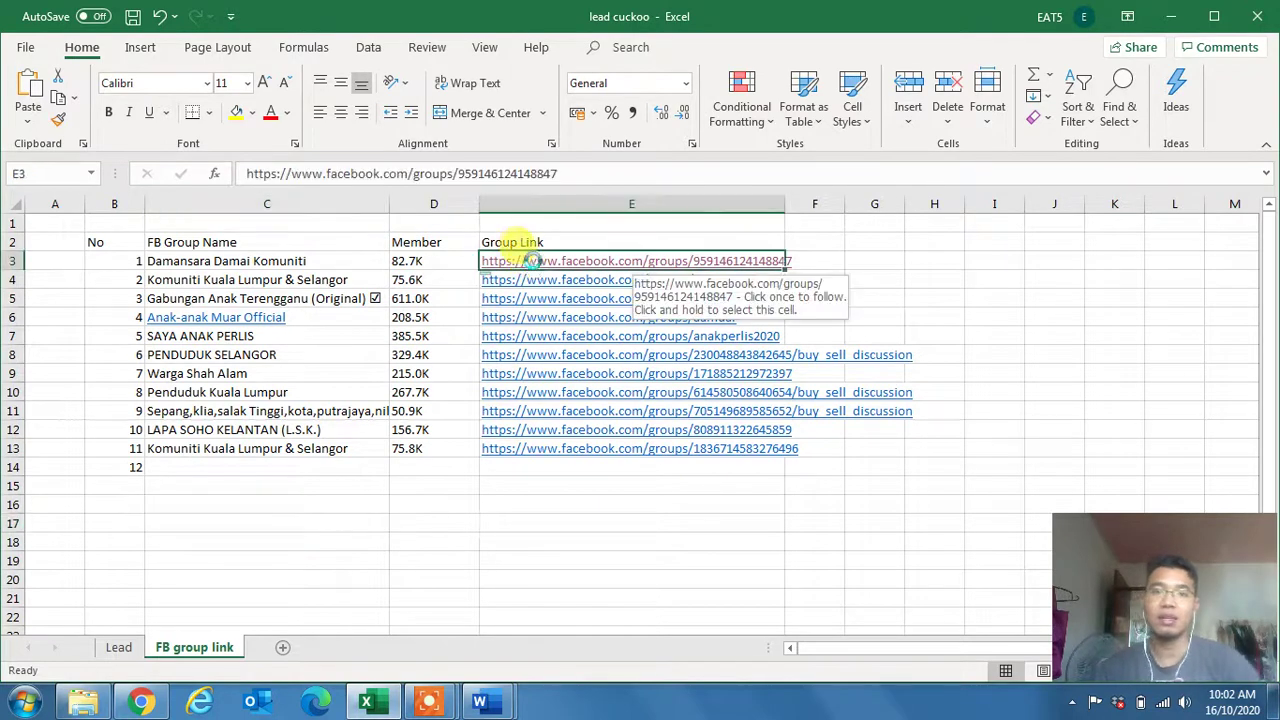
key("F2")
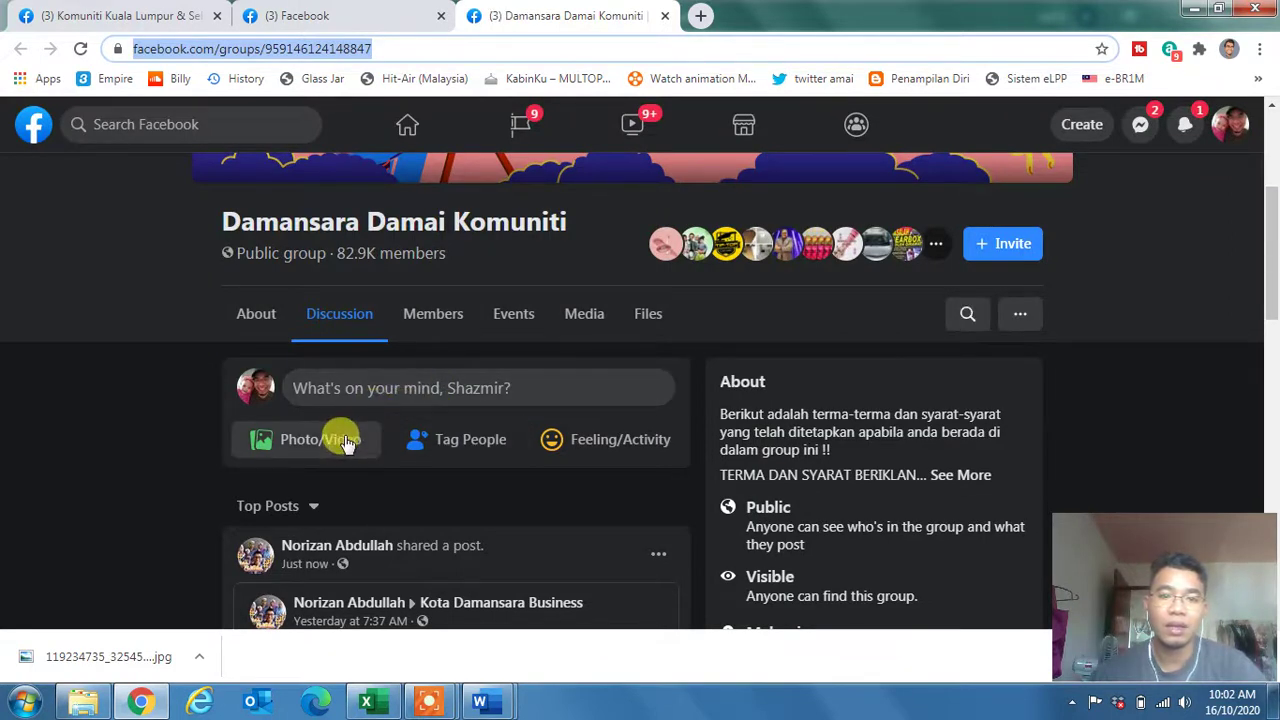
left_click(337, 315)
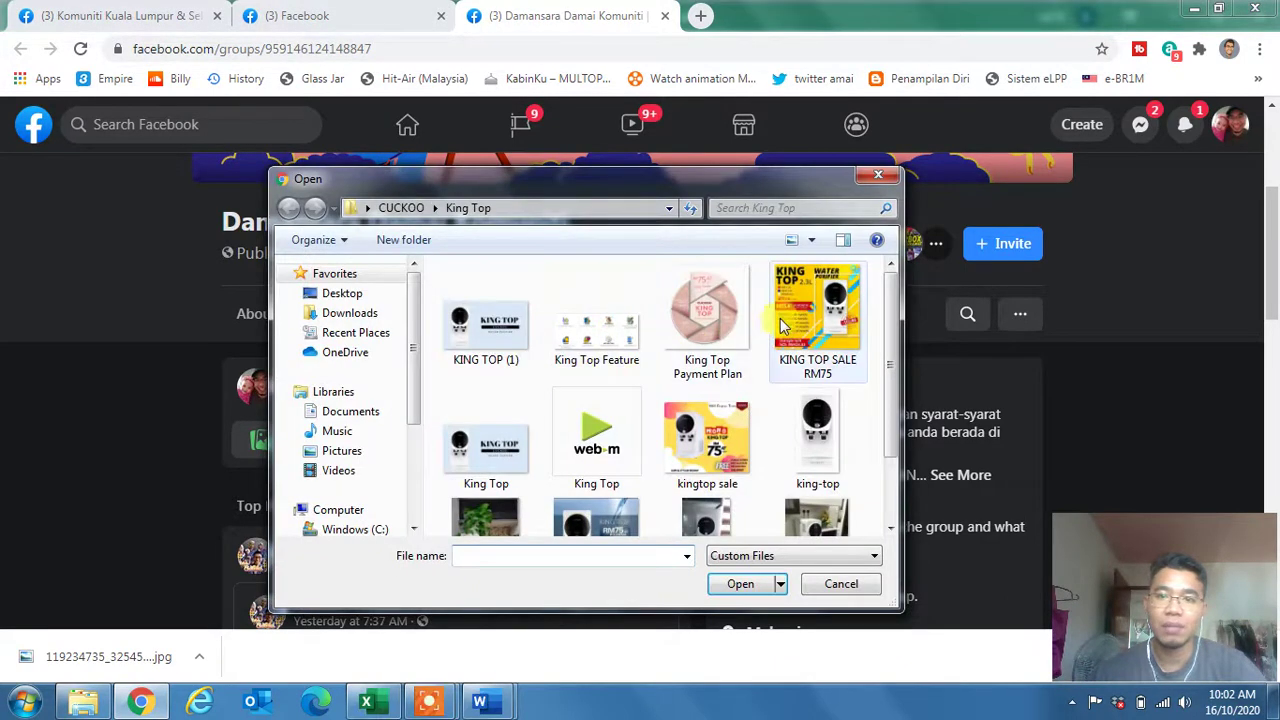
double_click(780, 318)
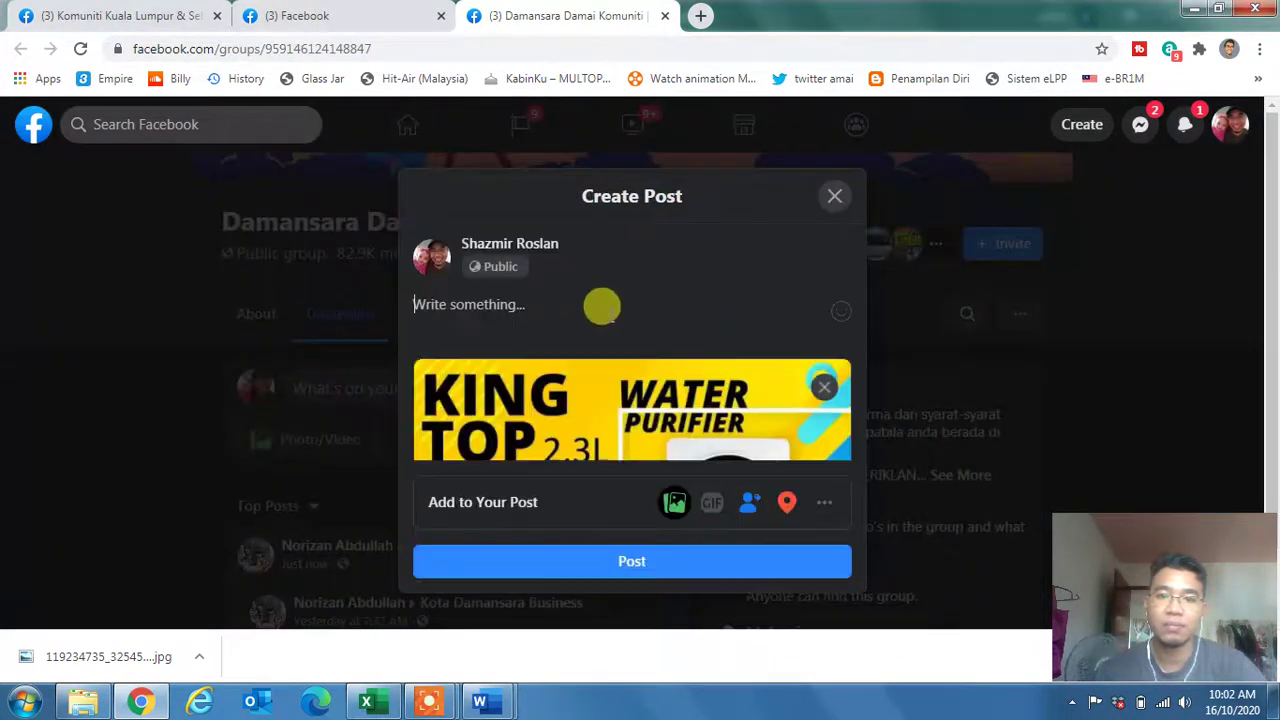
key("ctrl+v")
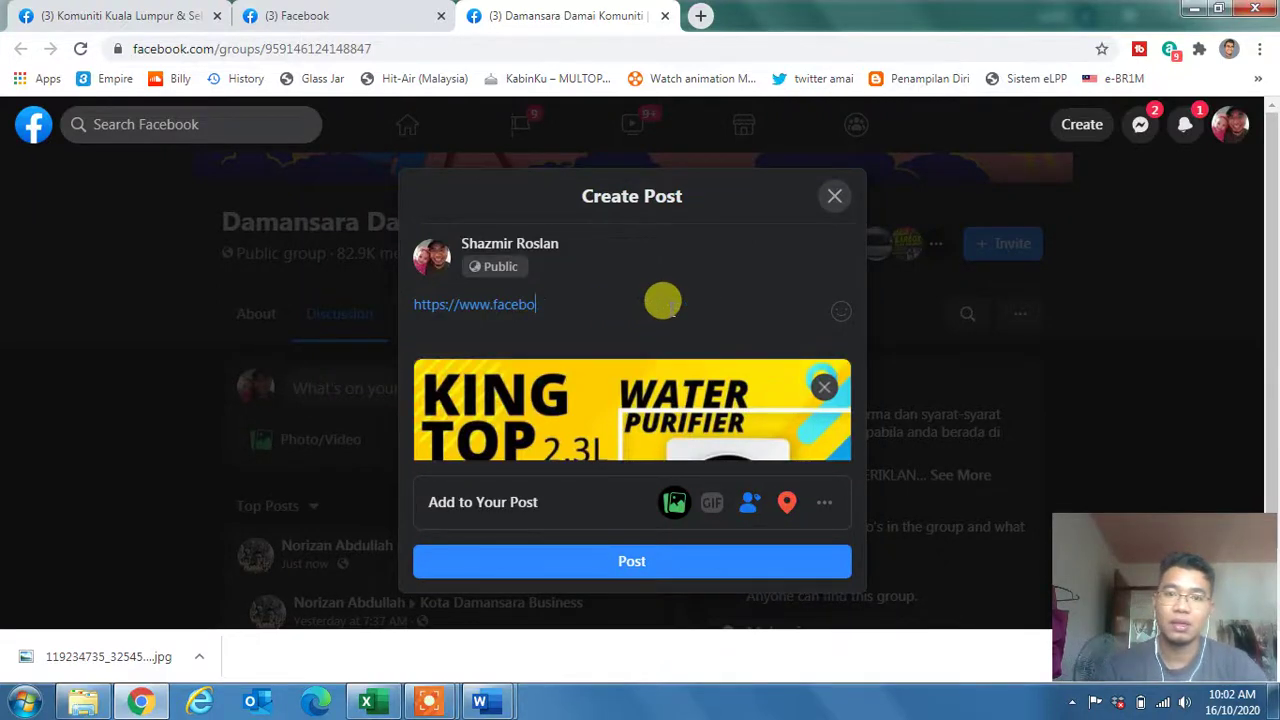
key("BackSpace")
key("BackSpace")
key("BackSpace")
key("BackSpace")
key("BackSpace")
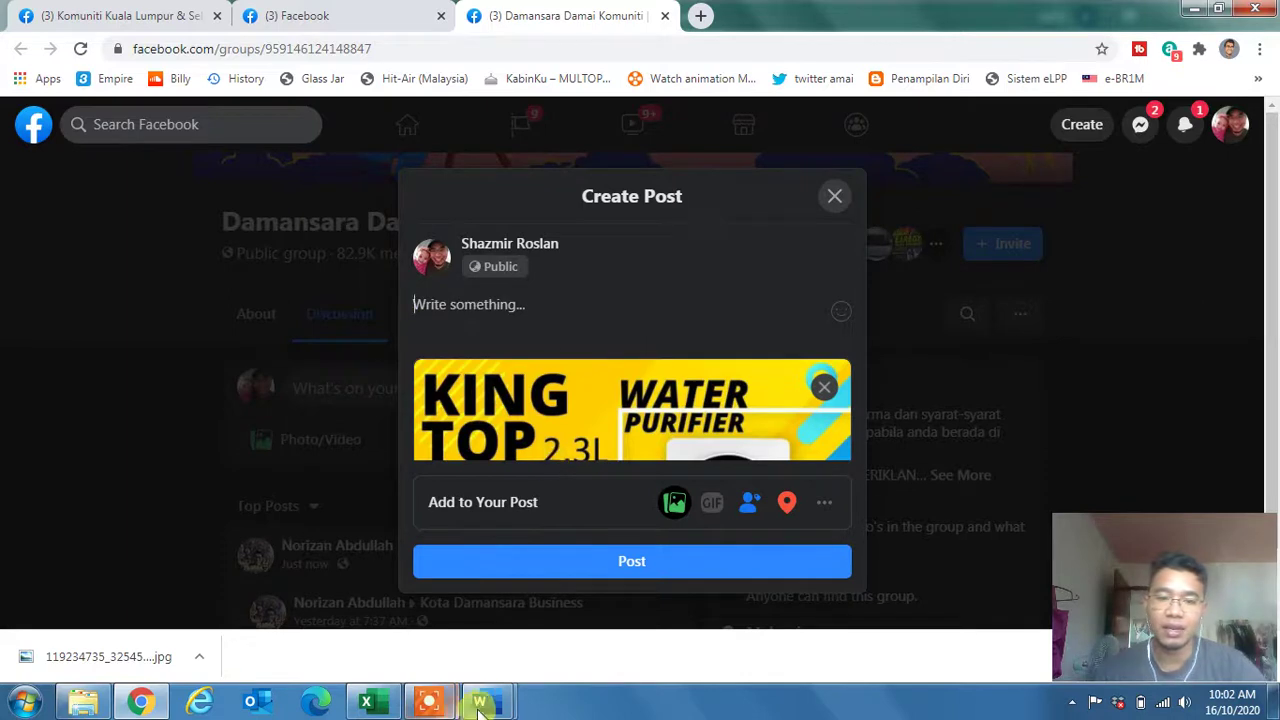
Copy the King Top advertisement text from the cuckoo info Word document into the Damansara Damai Komuniti post in Chrome and publish it.
mouse_move(481, 705)
left_click(416, 608)
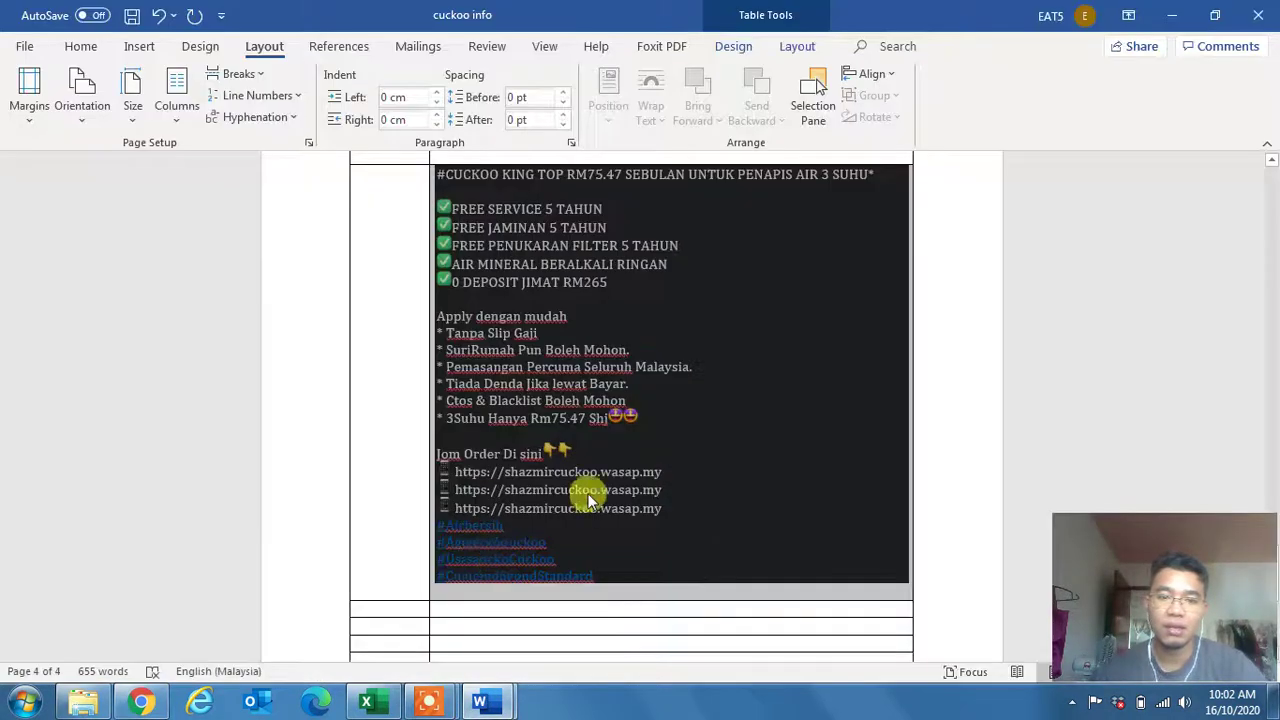
left_click(141, 703)
left_click(549, 289)
key("ctrl+v")
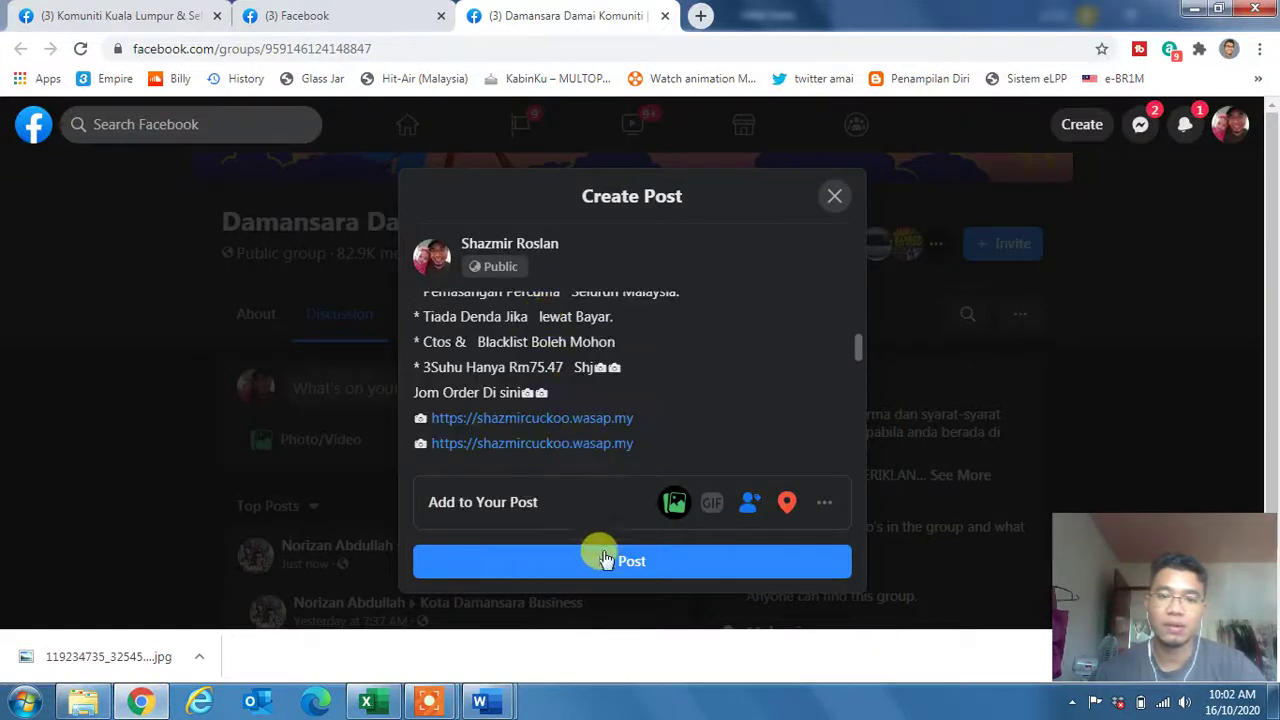
left_click(610, 567)
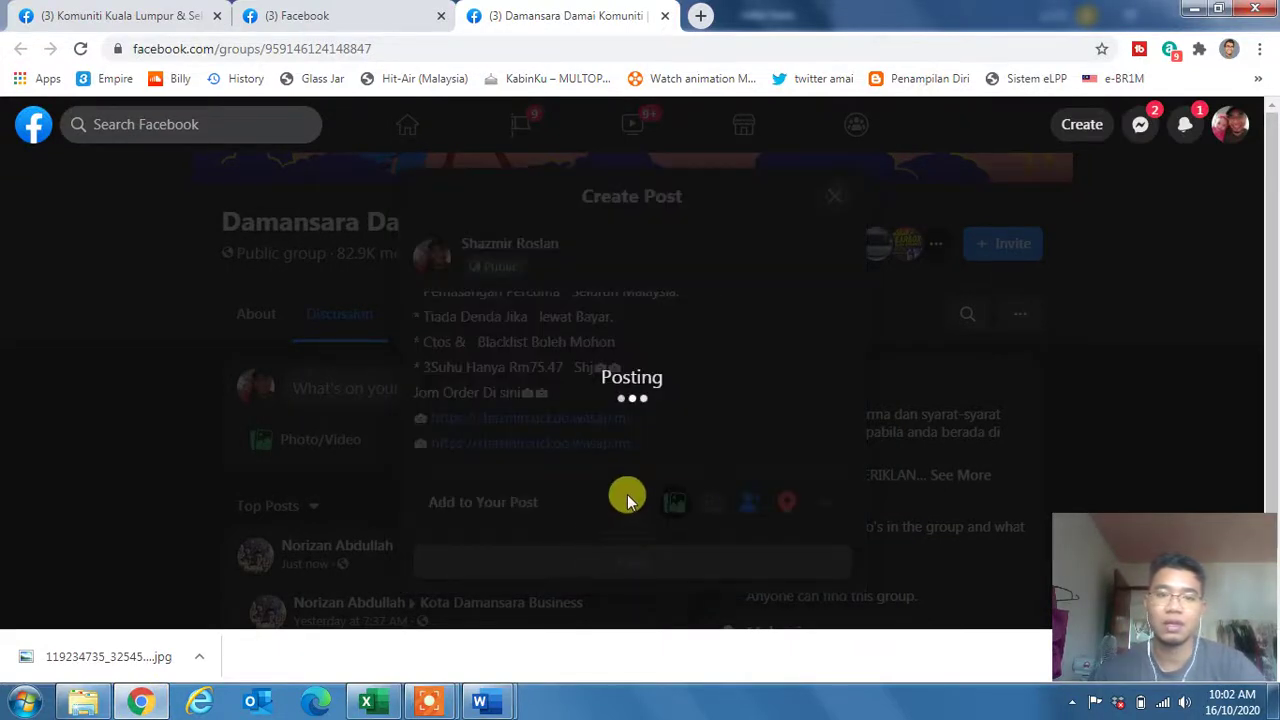
scroll(677, 503, "down", 2)
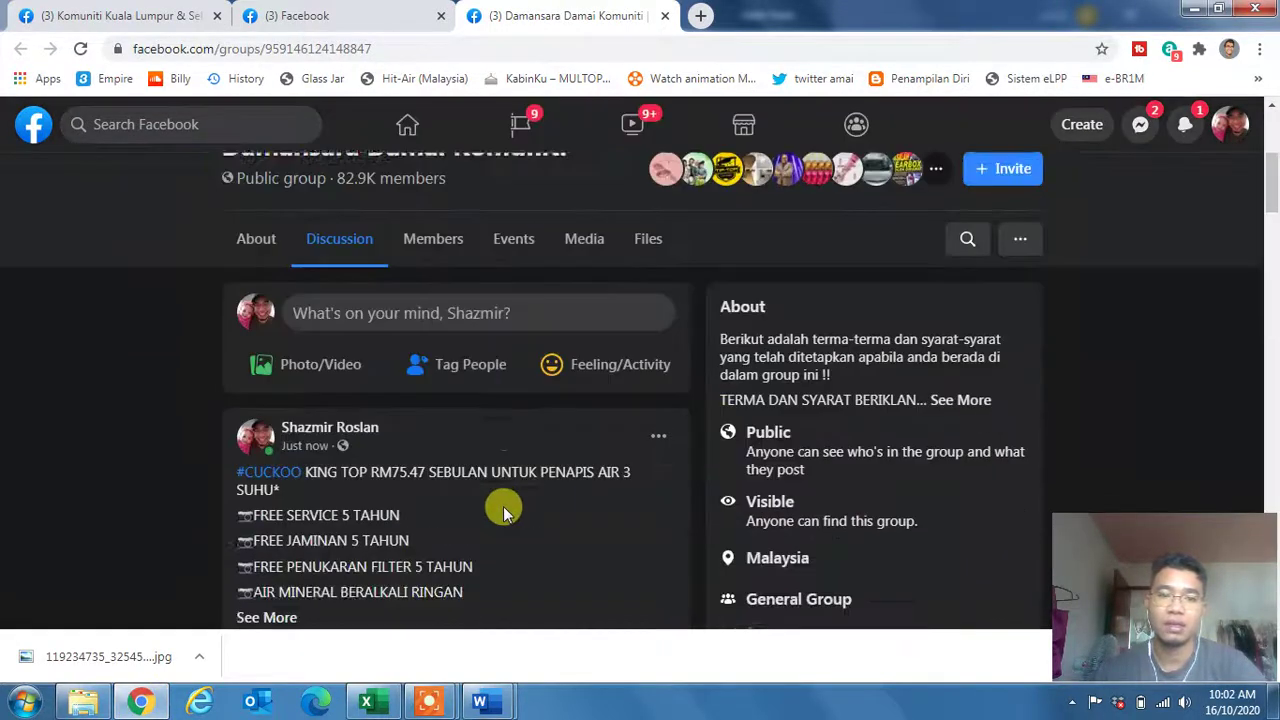
Open the Komuniti Kuala Lumpur & Selangor group from its link in row 4 of the Excel list and close the two leftover Facebook tabs.
left_click(366, 702)
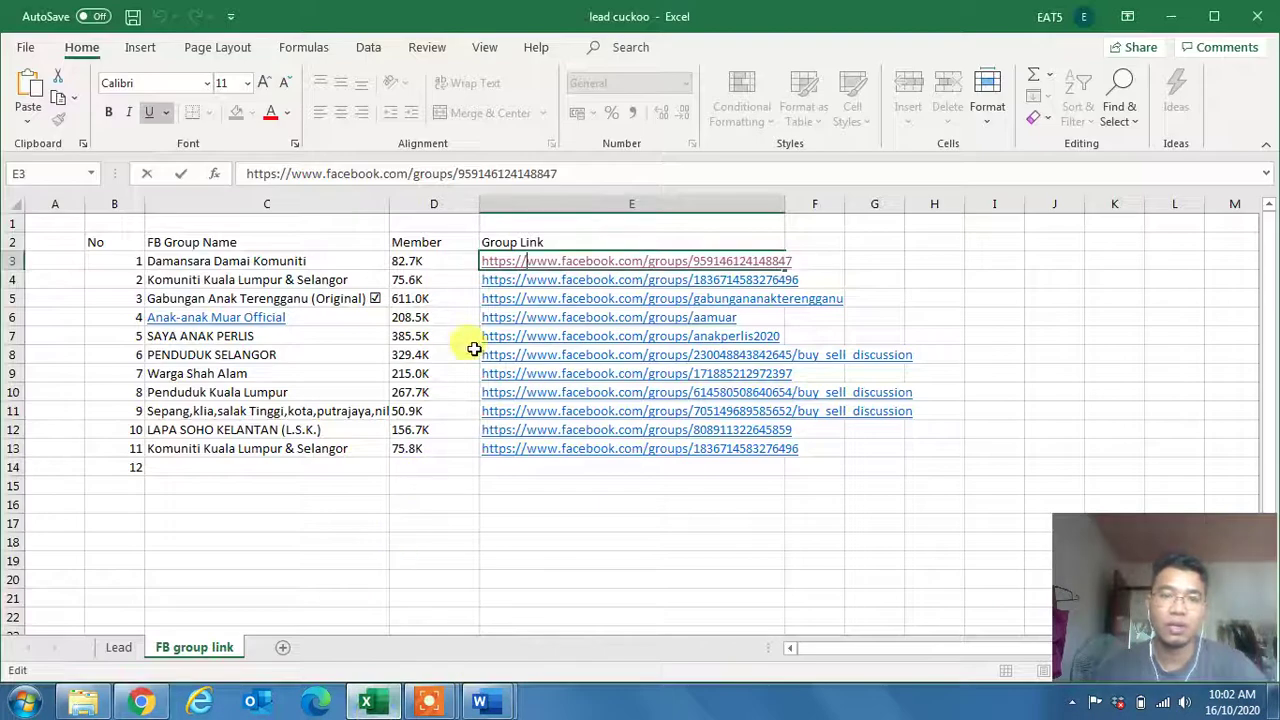
left_click(516, 281)
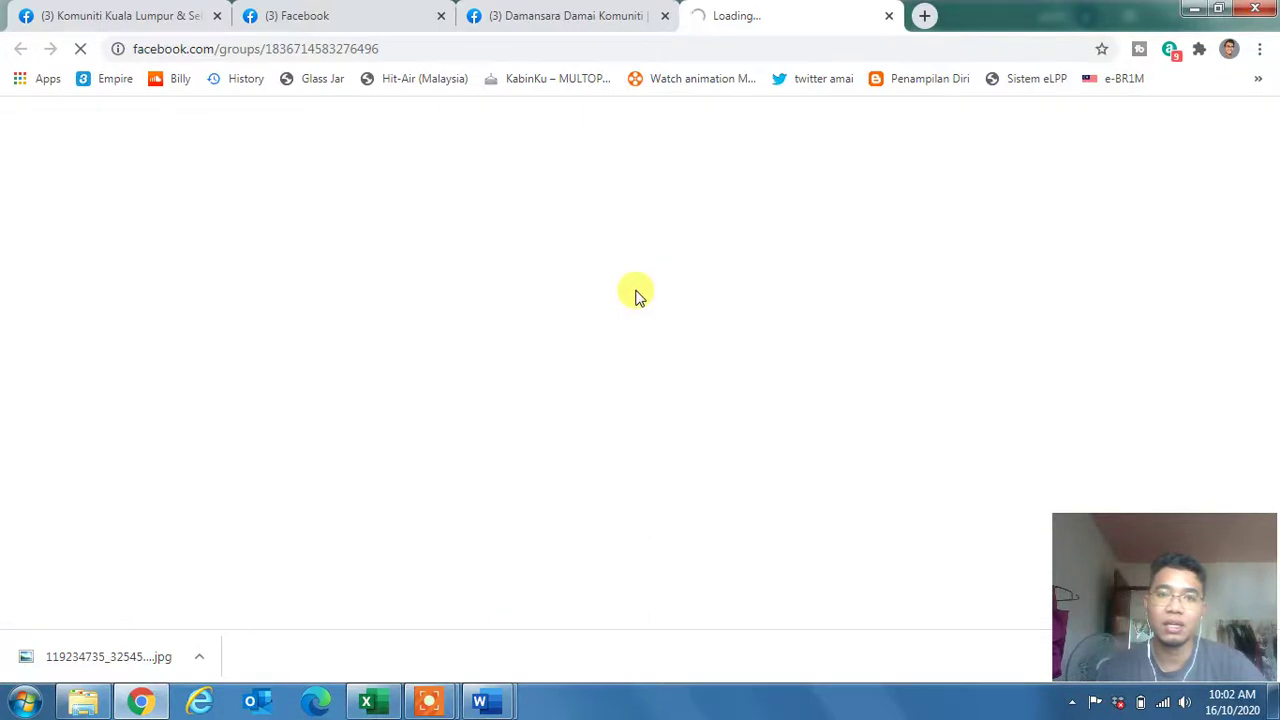
left_click(665, 16)
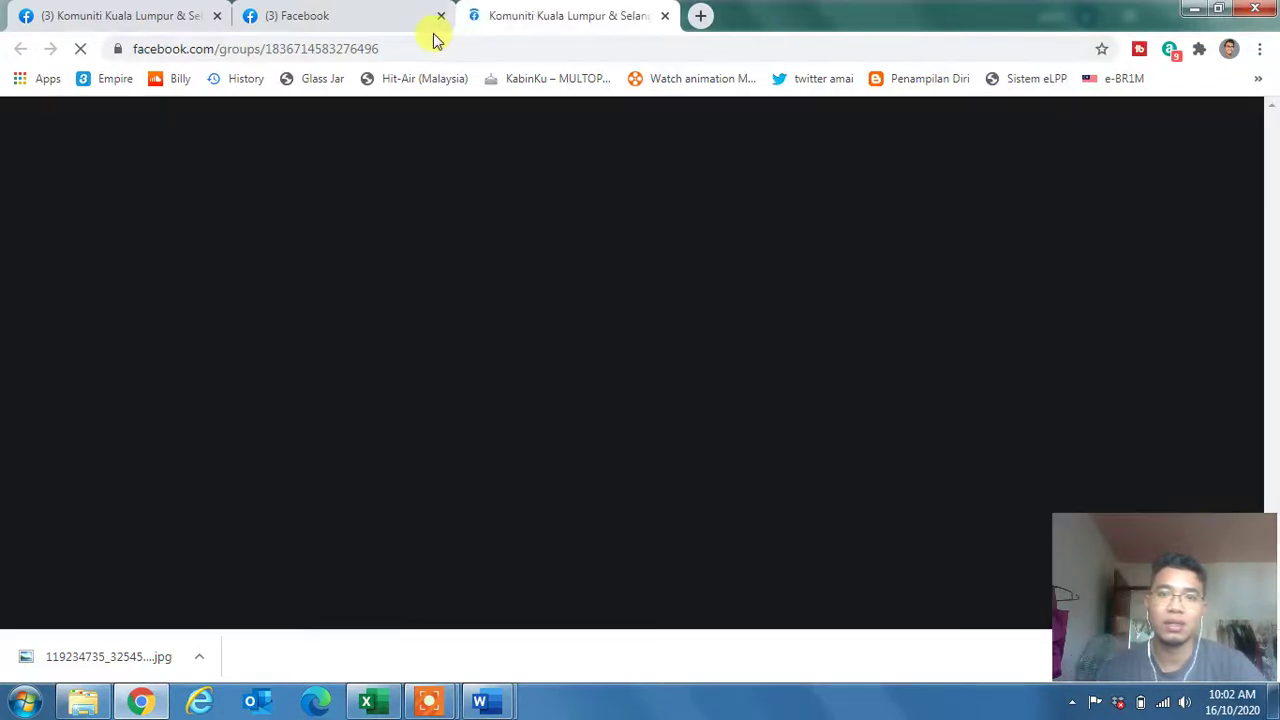
left_click(440, 17)
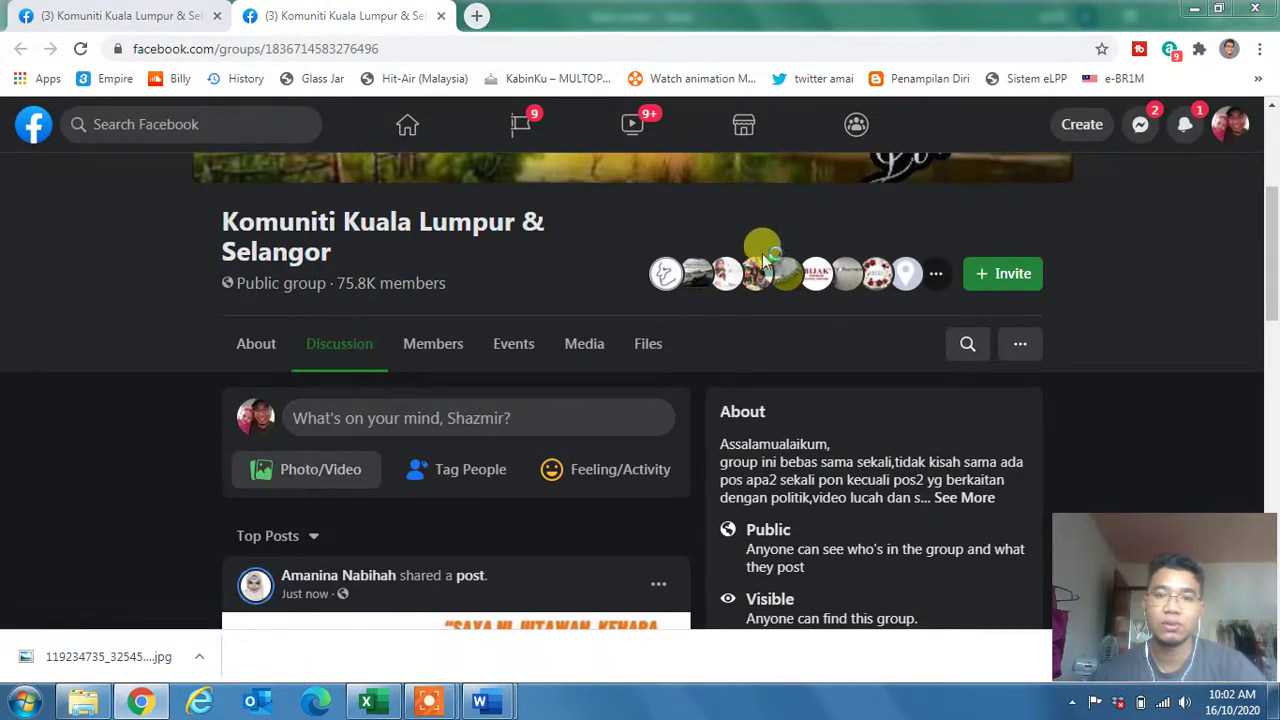
Publish a post with the King Top poster and advertisement text in Komuniti Kuala Lumpur & Selangor and close that group's tab.
key("Escape")
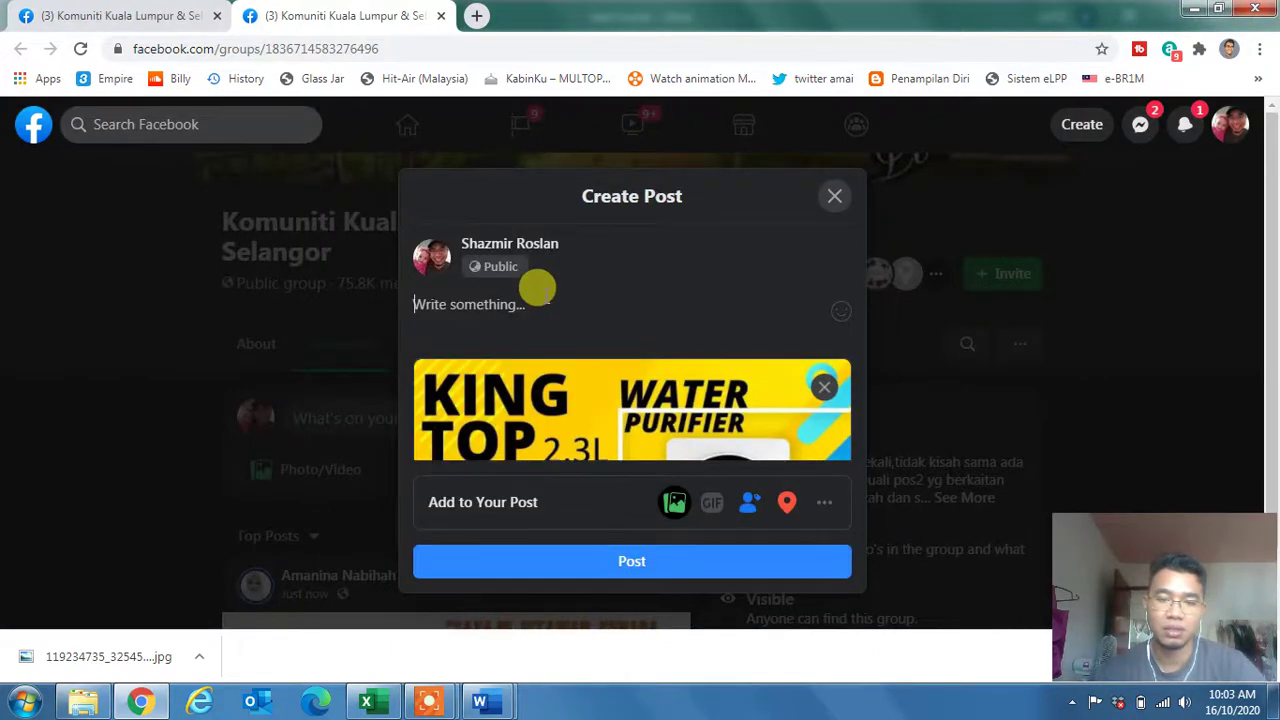
key("ctrl+v")
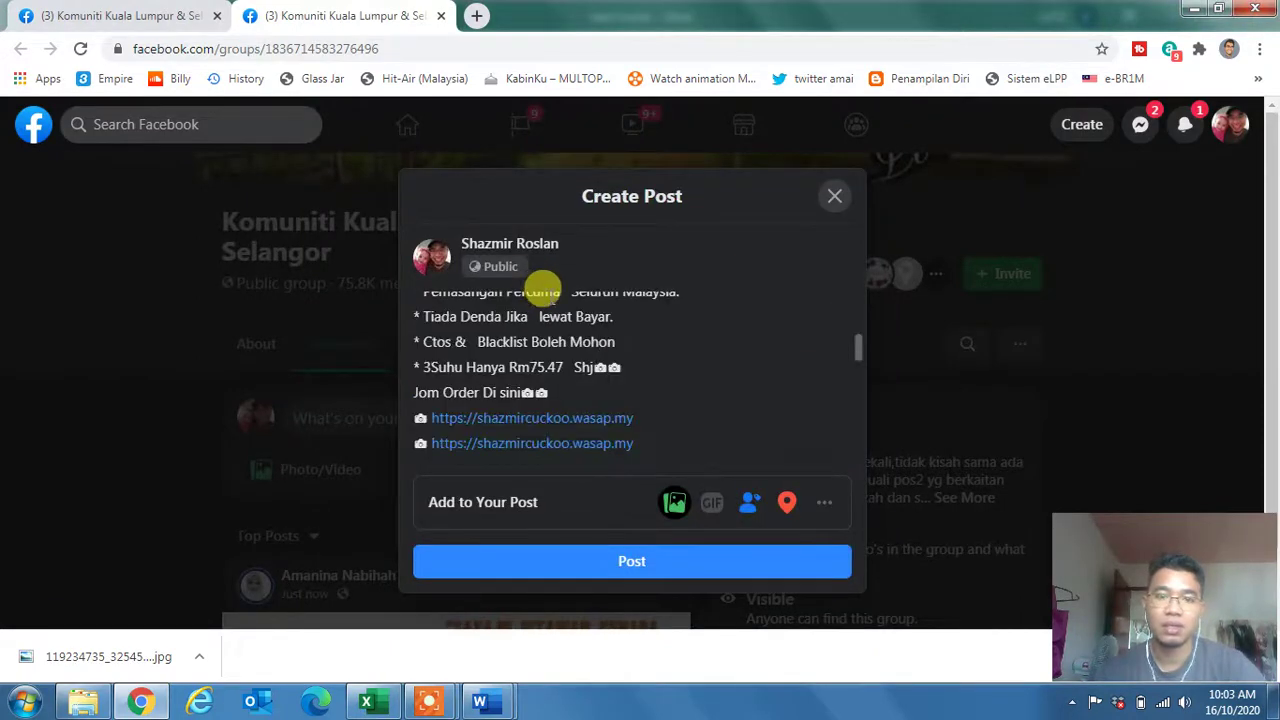
left_click(624, 563)
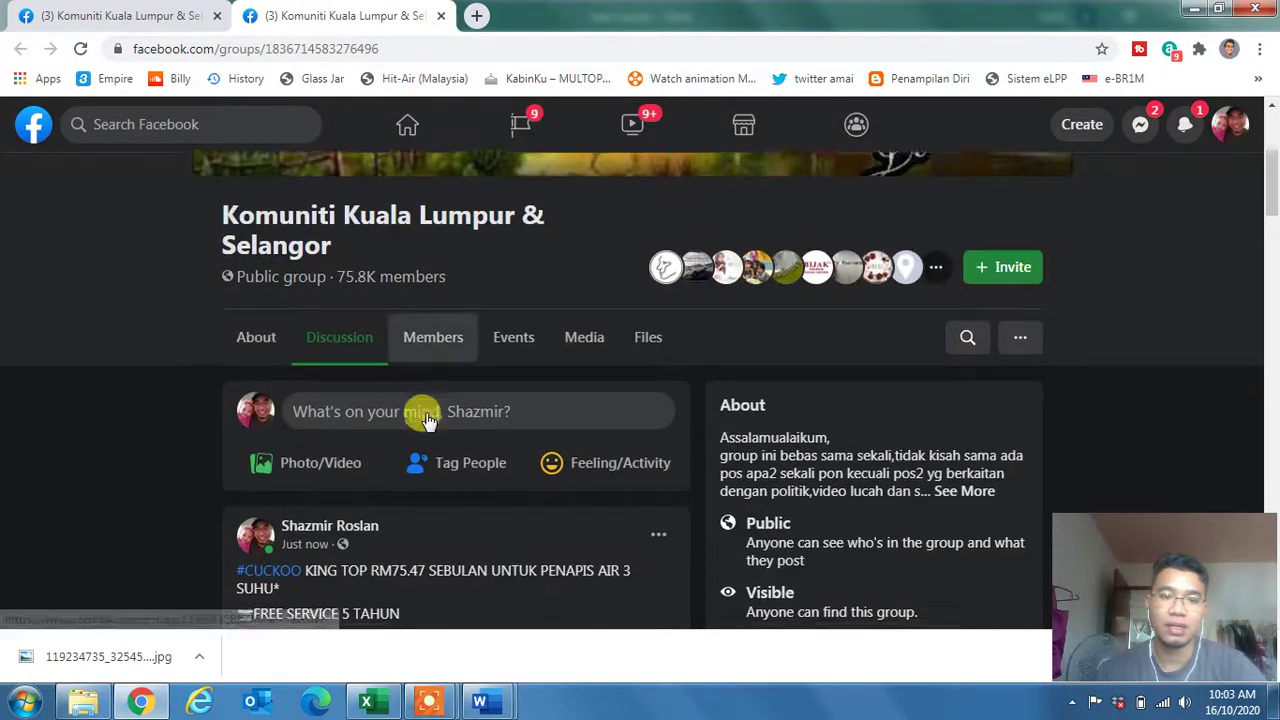
scroll(423, 412, "down", 3)
left_click(440, 16)
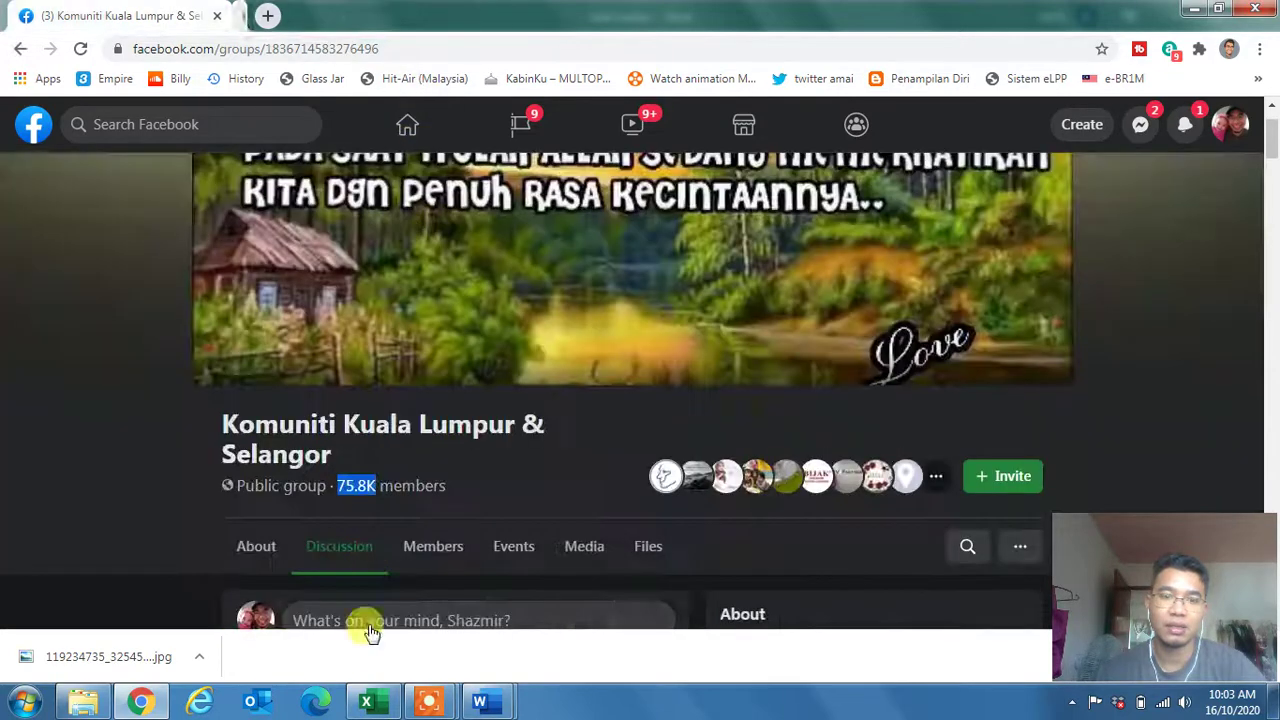
Open the Gabungan Anak Terengganu (Original) group from its link in the Excel list and attach the KING TOP SALE RM75 poster to a new post.
left_click(368, 700)
left_click(597, 300)
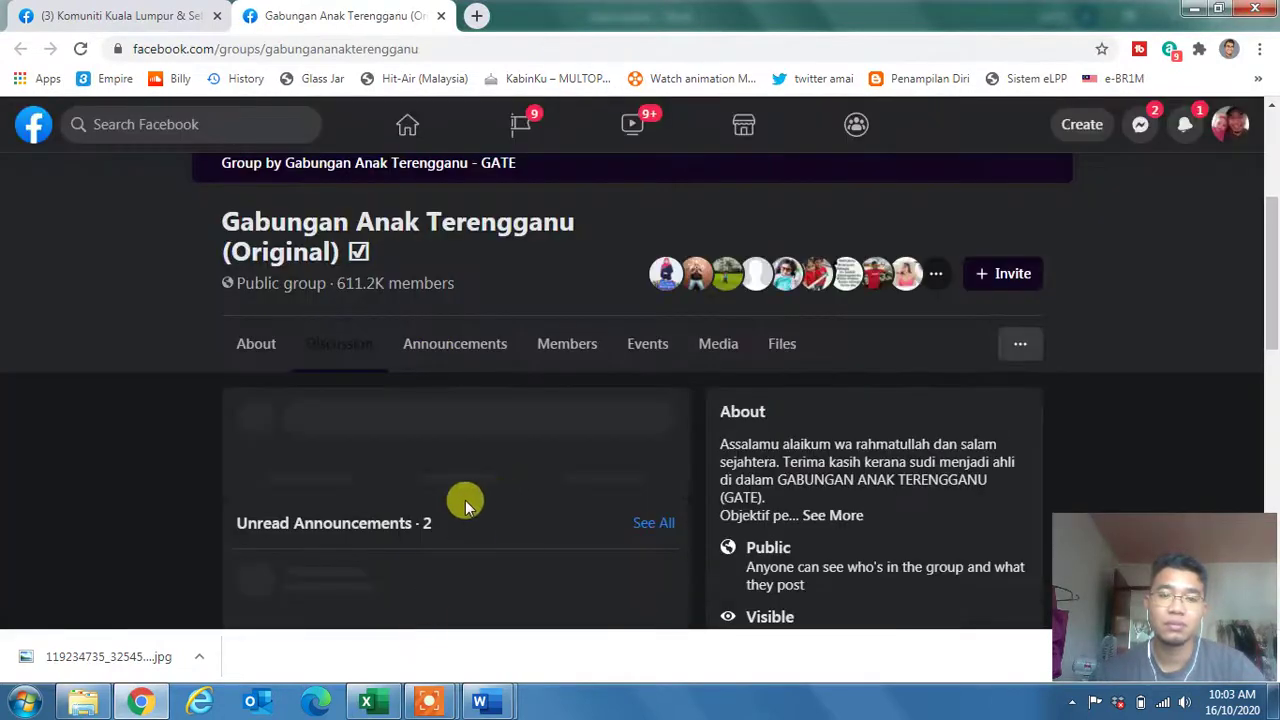
left_click(330, 468)
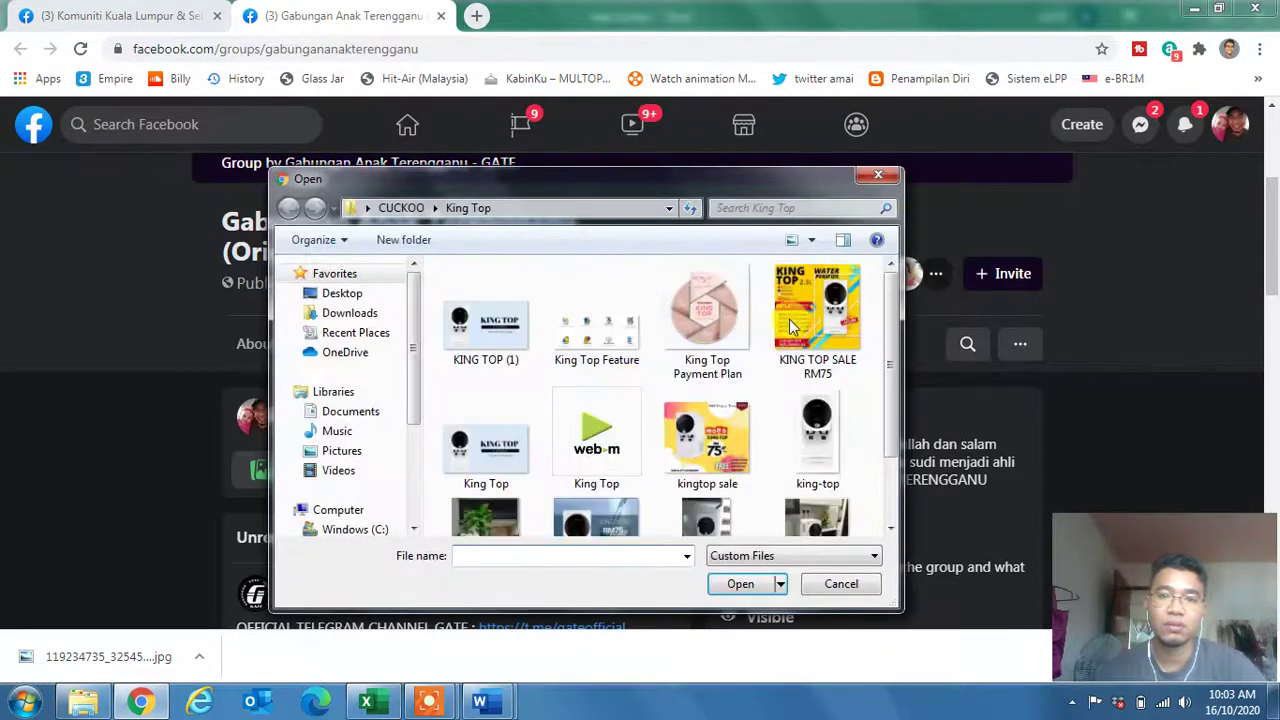
double_click(811, 319)
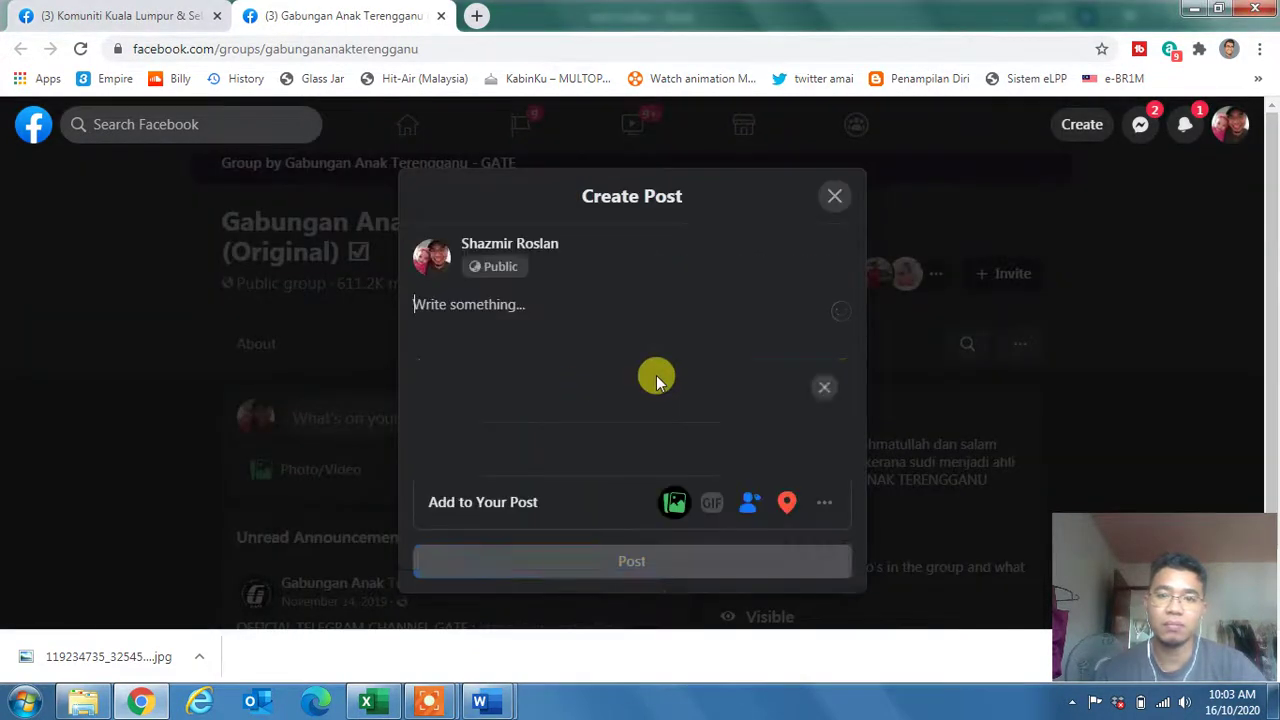
Paste the King Top advertisement text into the Gabungan Anak Terengganu post and publish it, closing the group's tab.
key("ctrl+v")
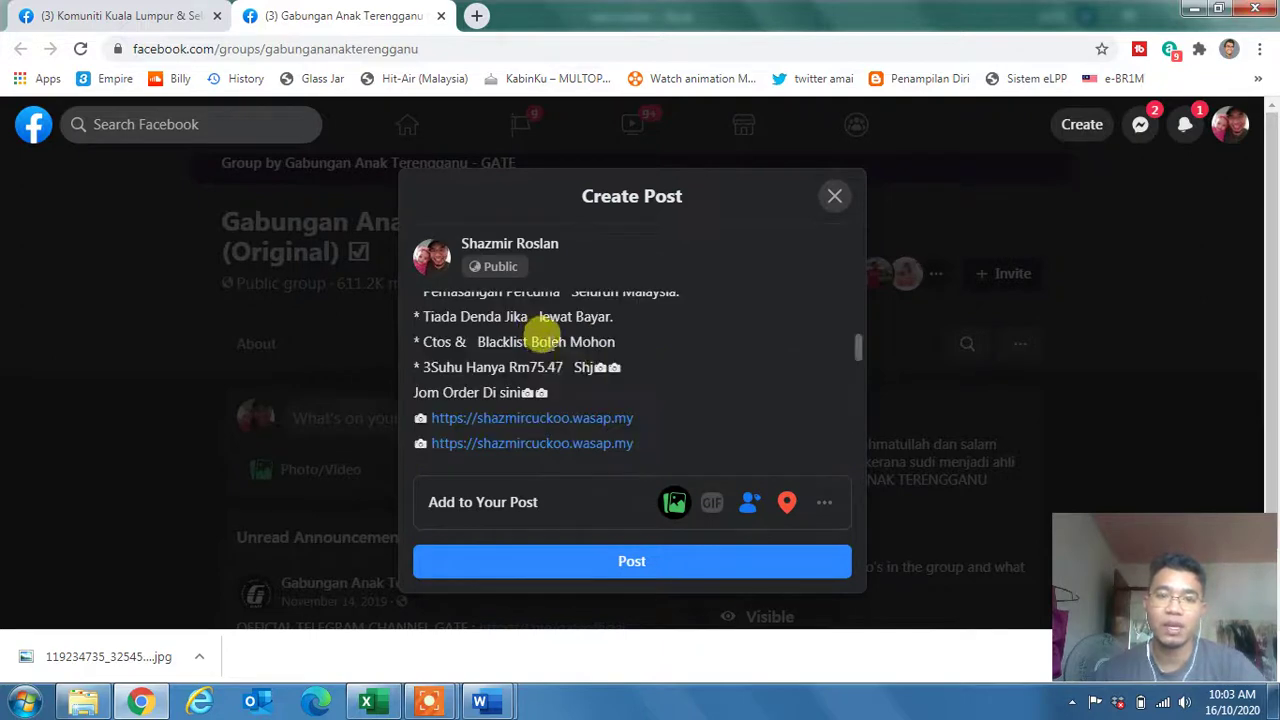
left_click(614, 560)
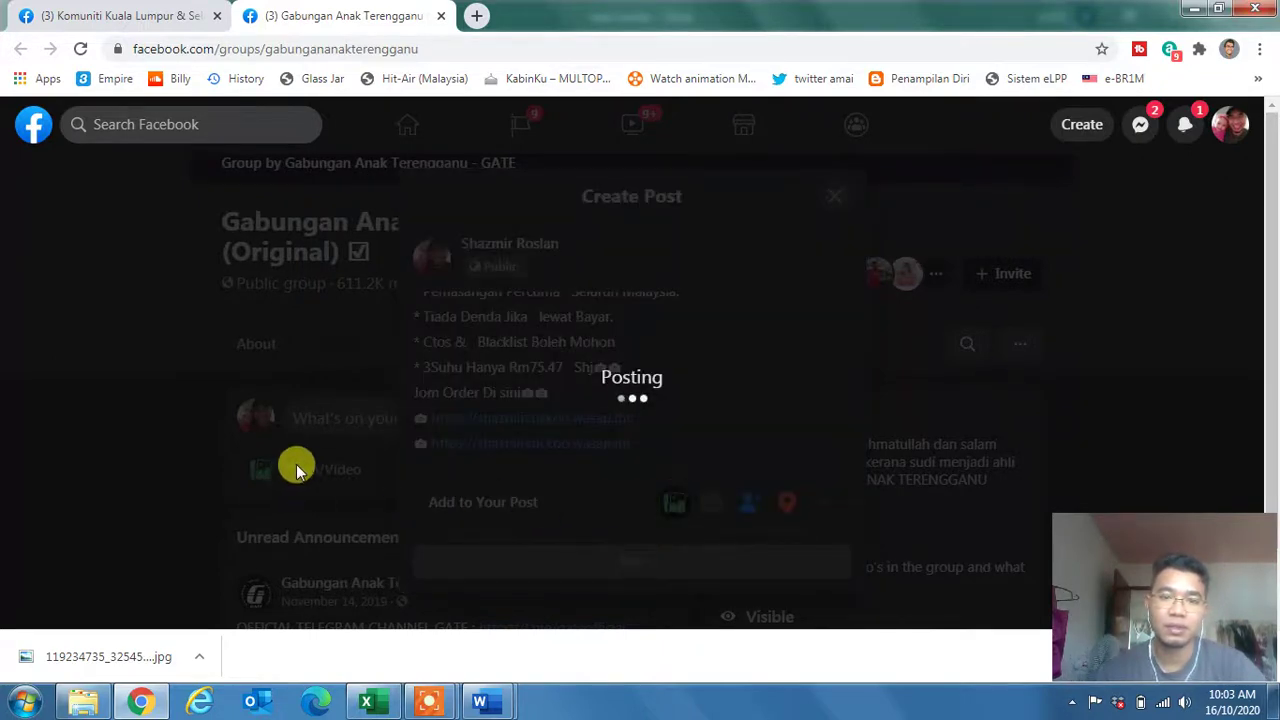
scroll(330, 490, "down", 3)
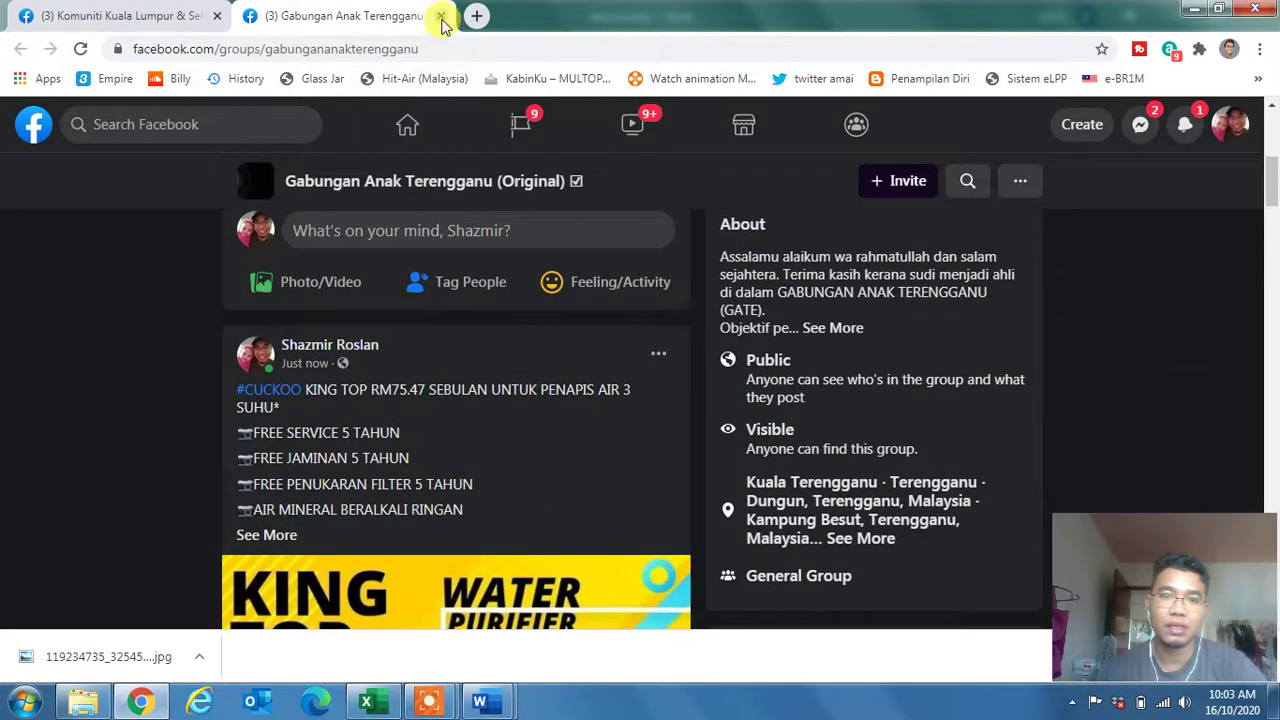
key("ctrl+shift+Tab")
Open the Anak-anak Muar Official group from its link in the Excel list and attach the KING TOP SALE RM75 poster to a new post.
left_click(372, 700)
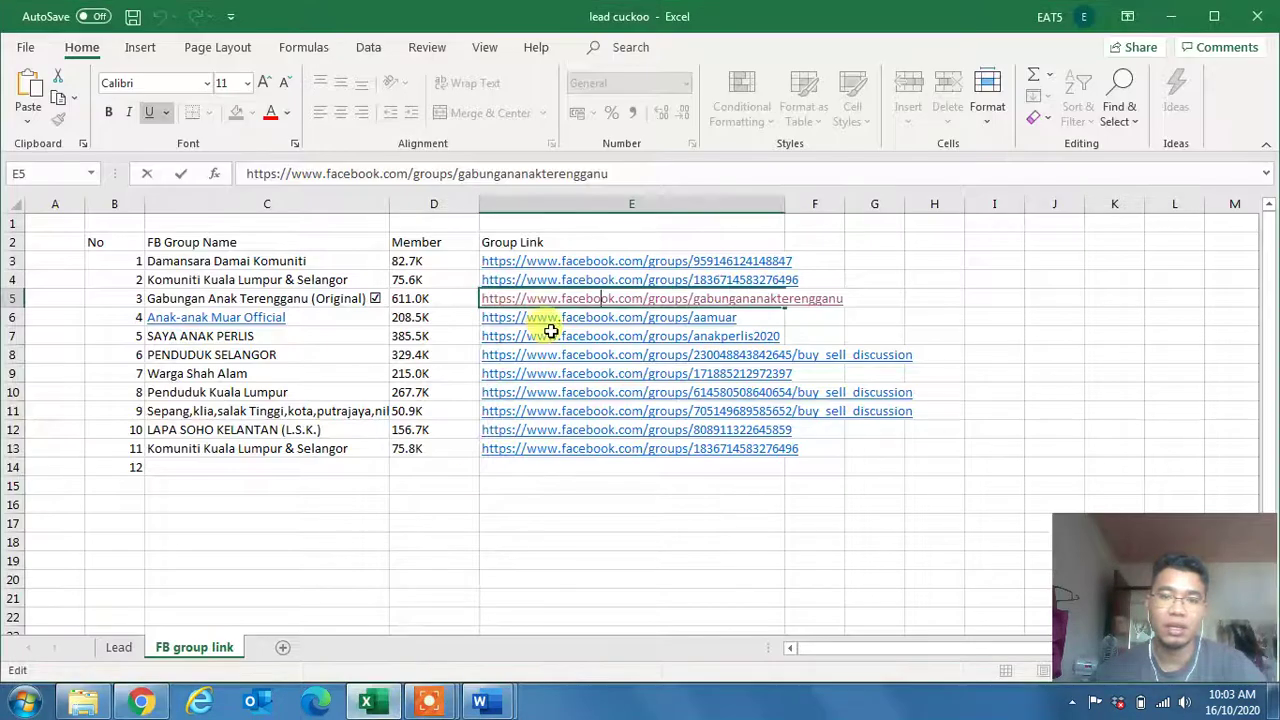
left_click(555, 322)
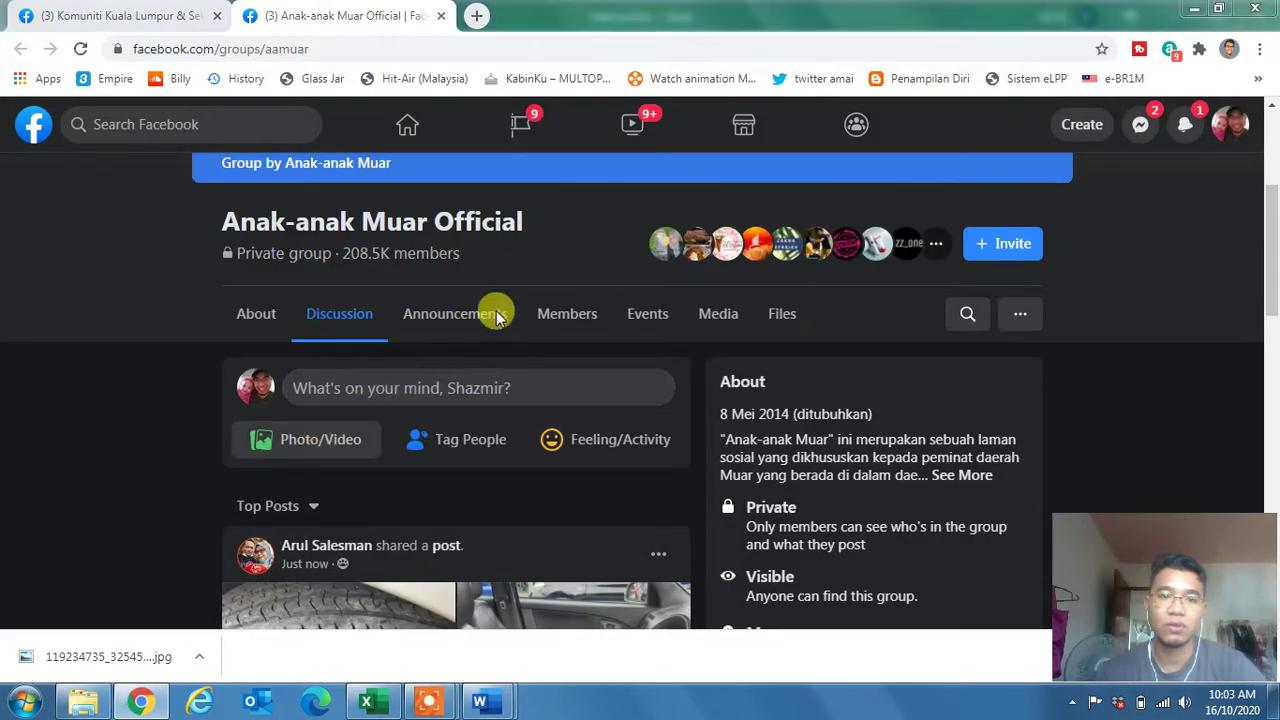
left_click(320, 439)
double_click(805, 300)
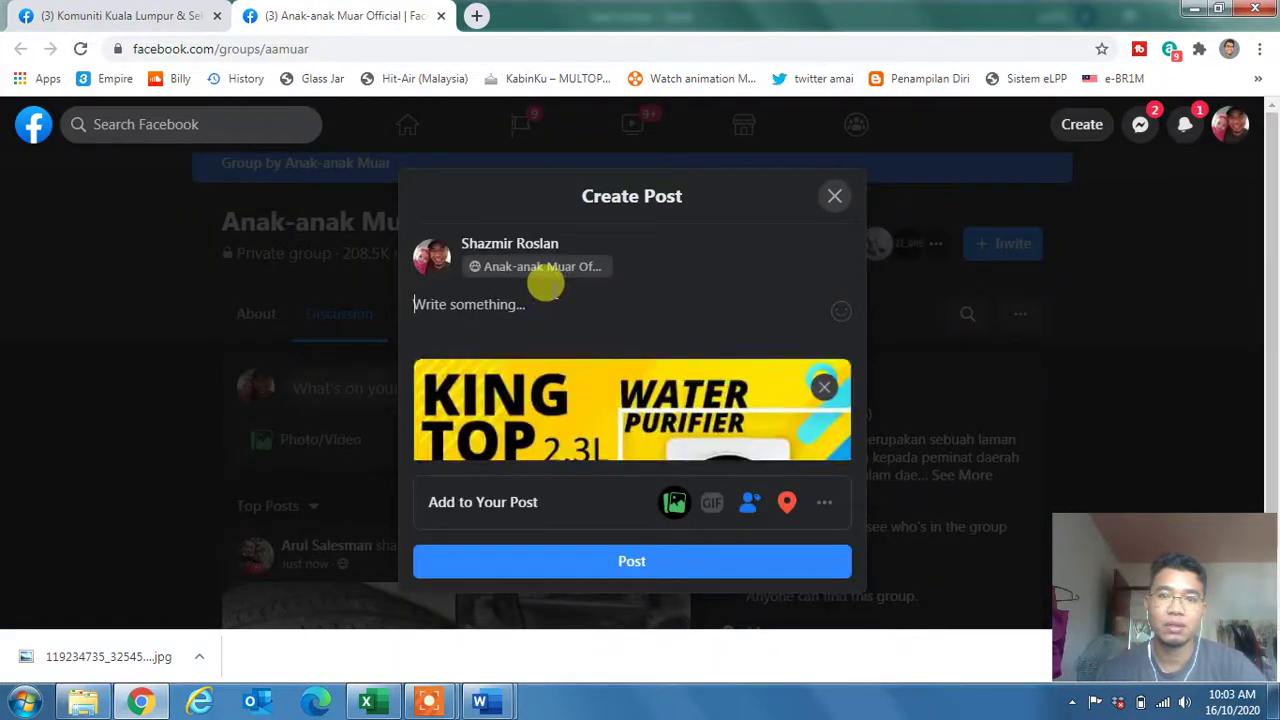
Publish the Anak-anak Muar Official post with the pasted King Top advertisement text and close the group's tab.
key("ctrl+v")
left_click(581, 562)
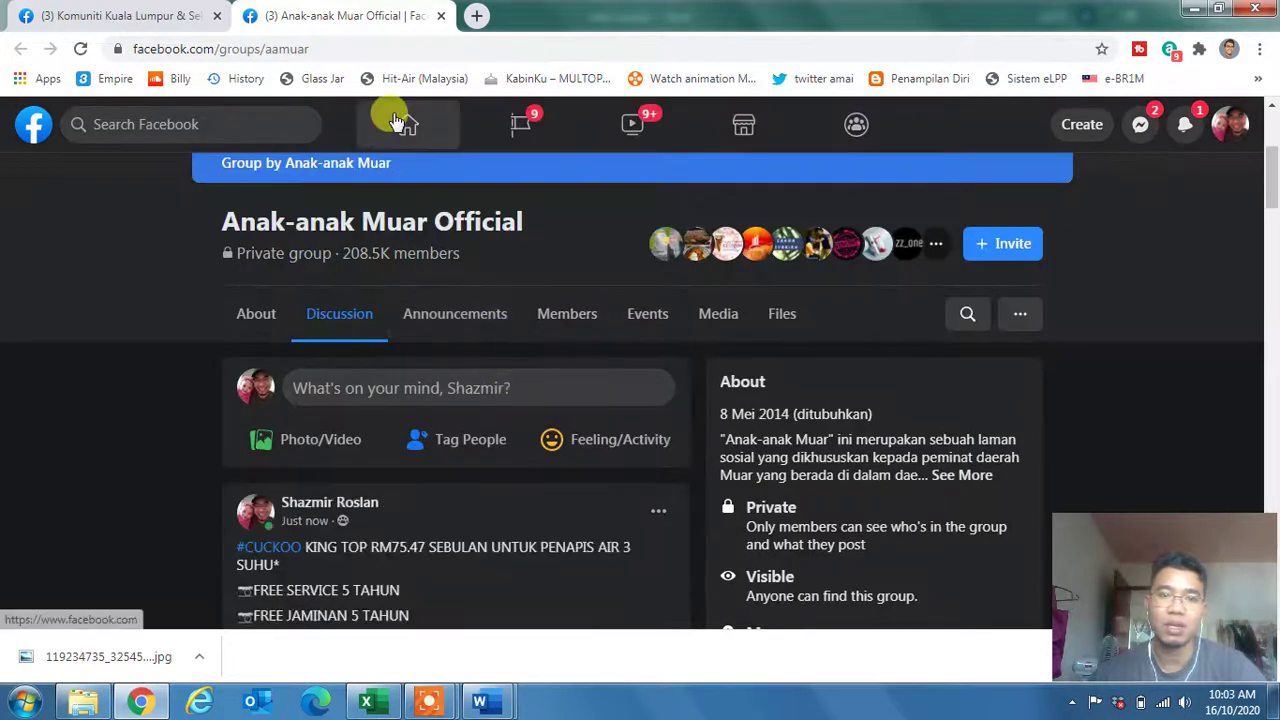
left_click(441, 17)
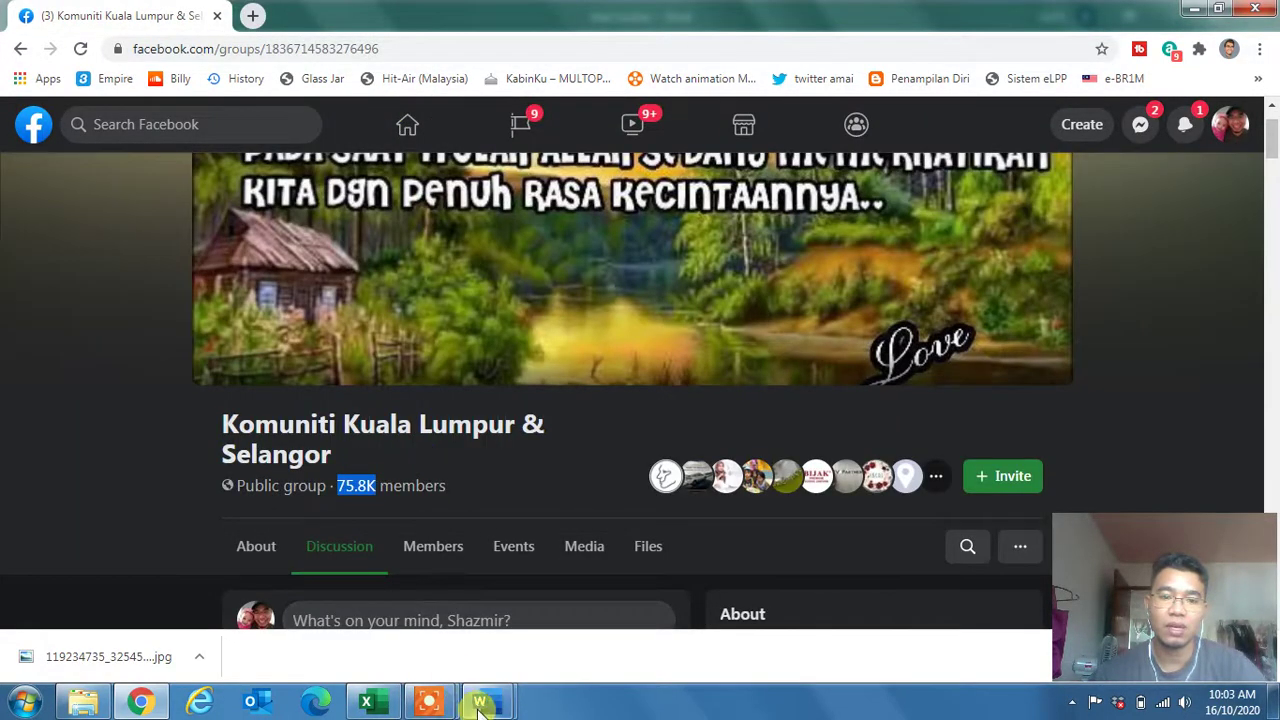
Open the SAYA ANAK PERLIS group from its link in the Excel list and attach the KING TOP SALE RM75 poster to a new post.
left_click(366, 706)
double_click(558, 318)
left_click(577, 337)
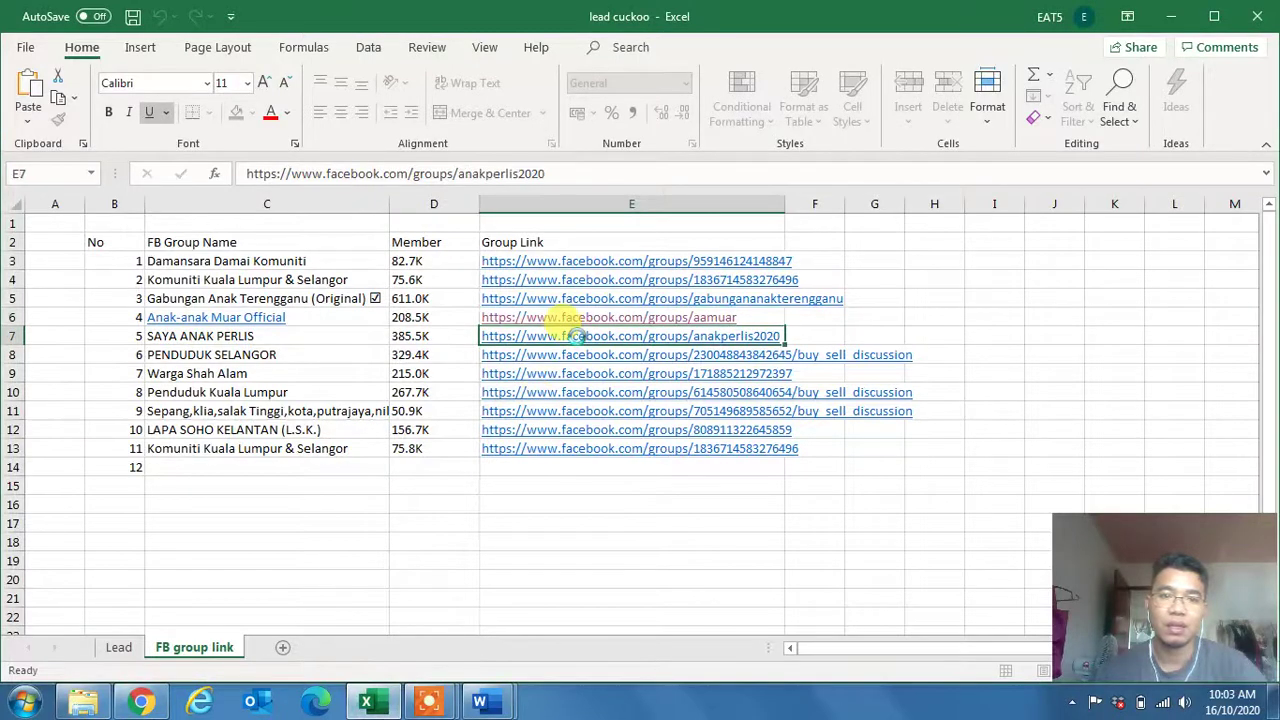
left_click(573, 337)
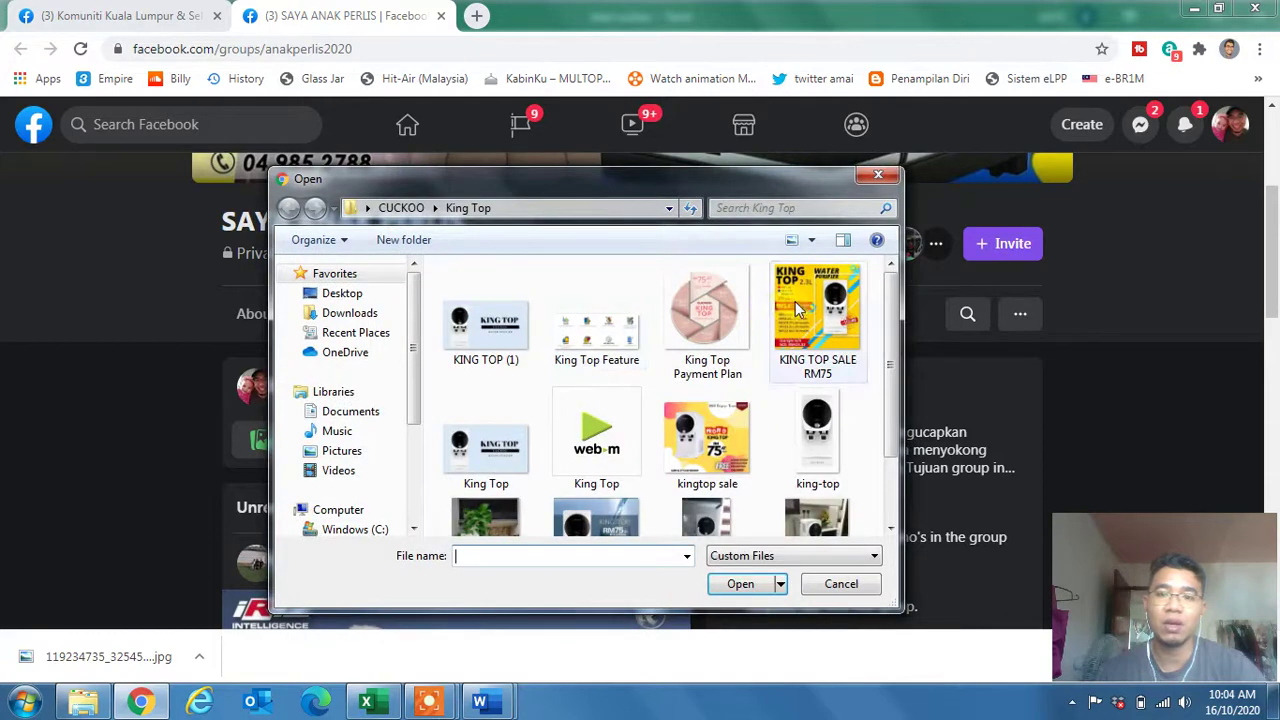
double_click(811, 307)
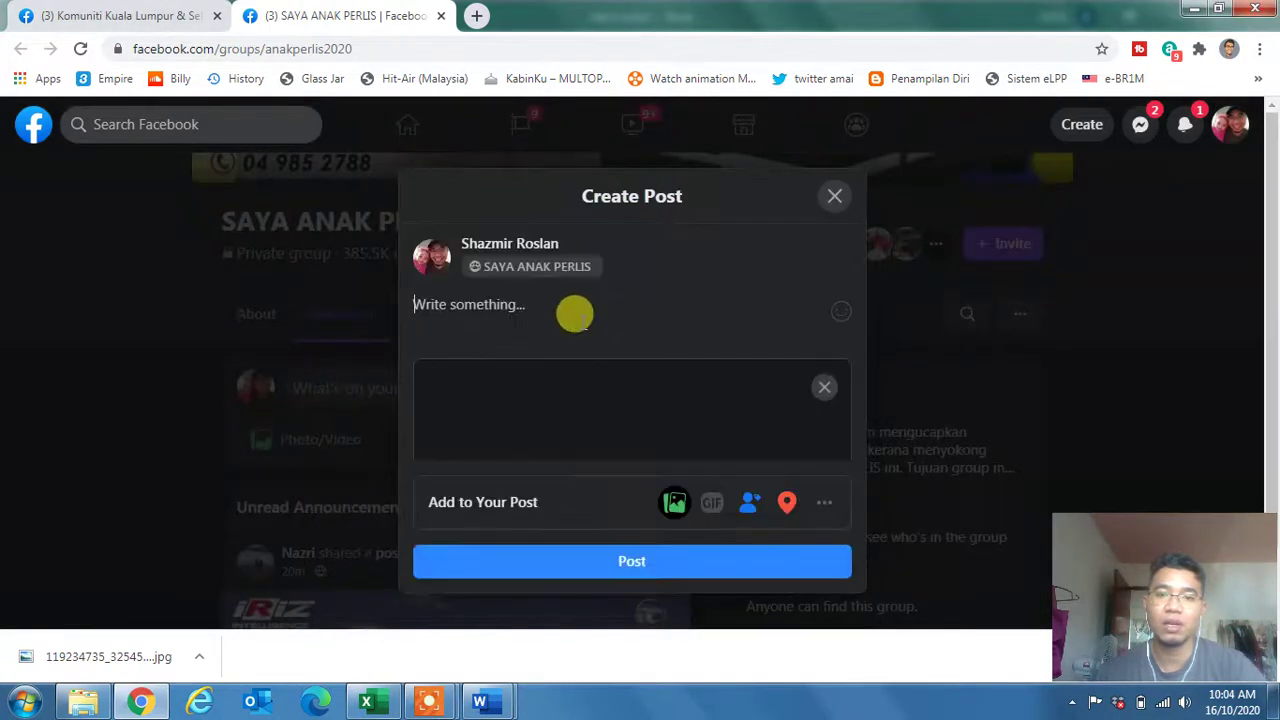
Paste the King Top advertisement text into the SAYA ANAK PERLIS post, publish it and close the group's tab.
key("ctrl+v")
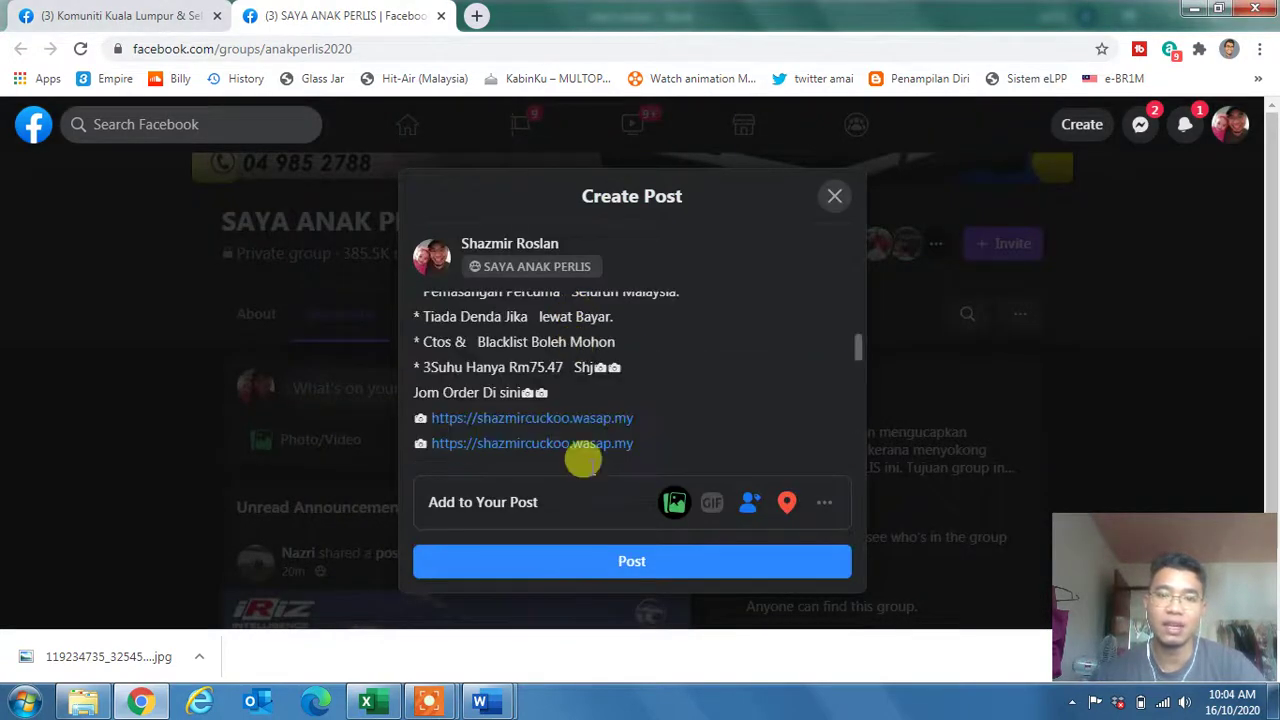
left_click(645, 560)
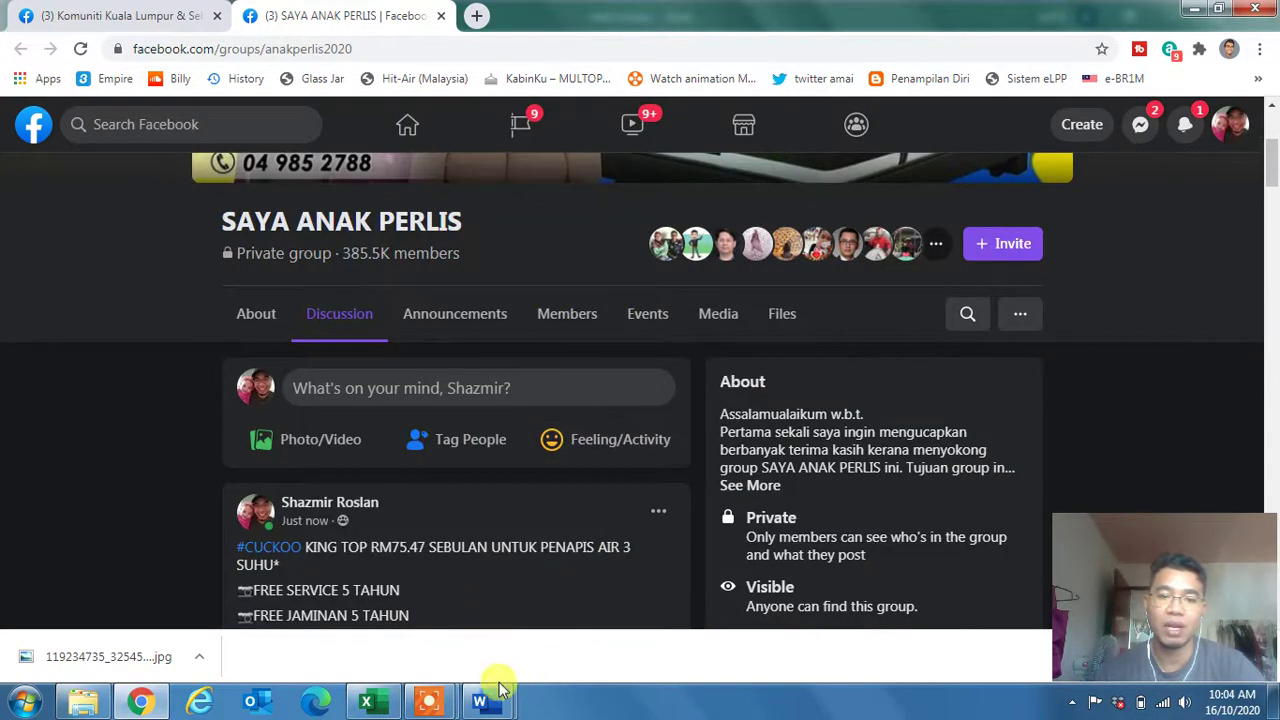
left_click(441, 16)
Open the PENDUDUK SELANGOR group from the Excel list and publish the pasted King Top advertisement with the KING TOP SALE RM75 poster.
left_click(366, 702)
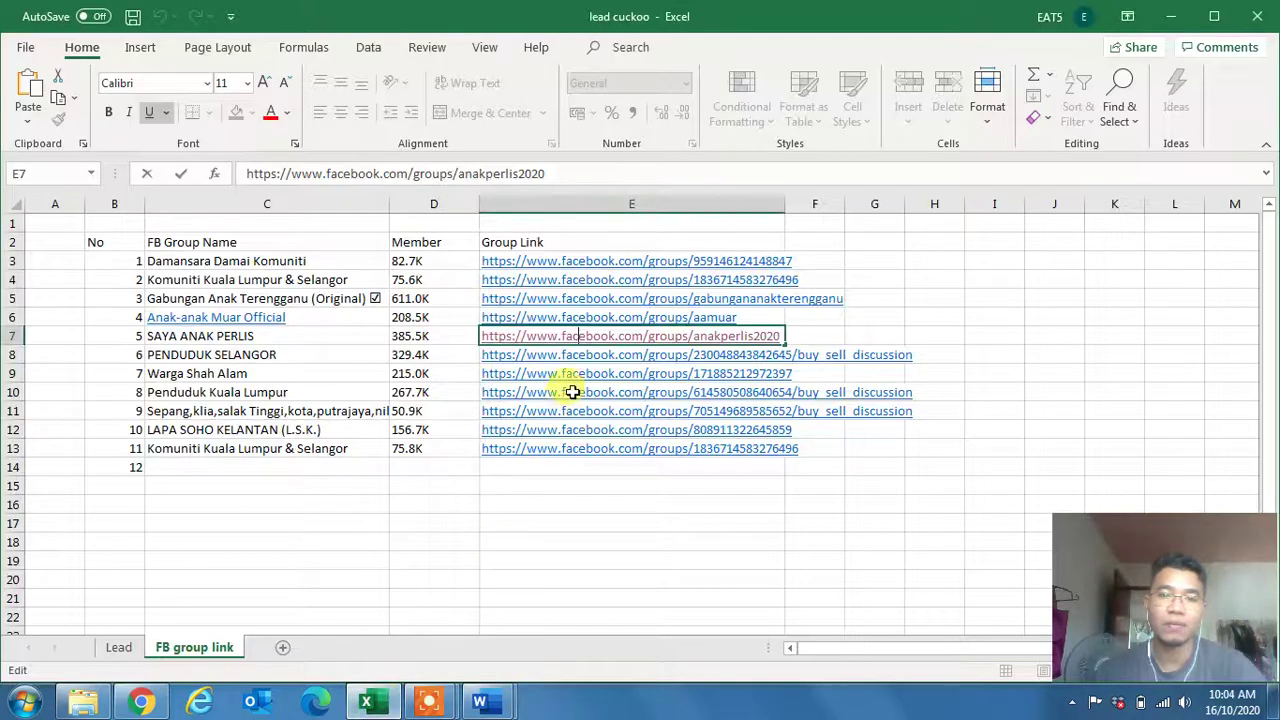
left_click(583, 357)
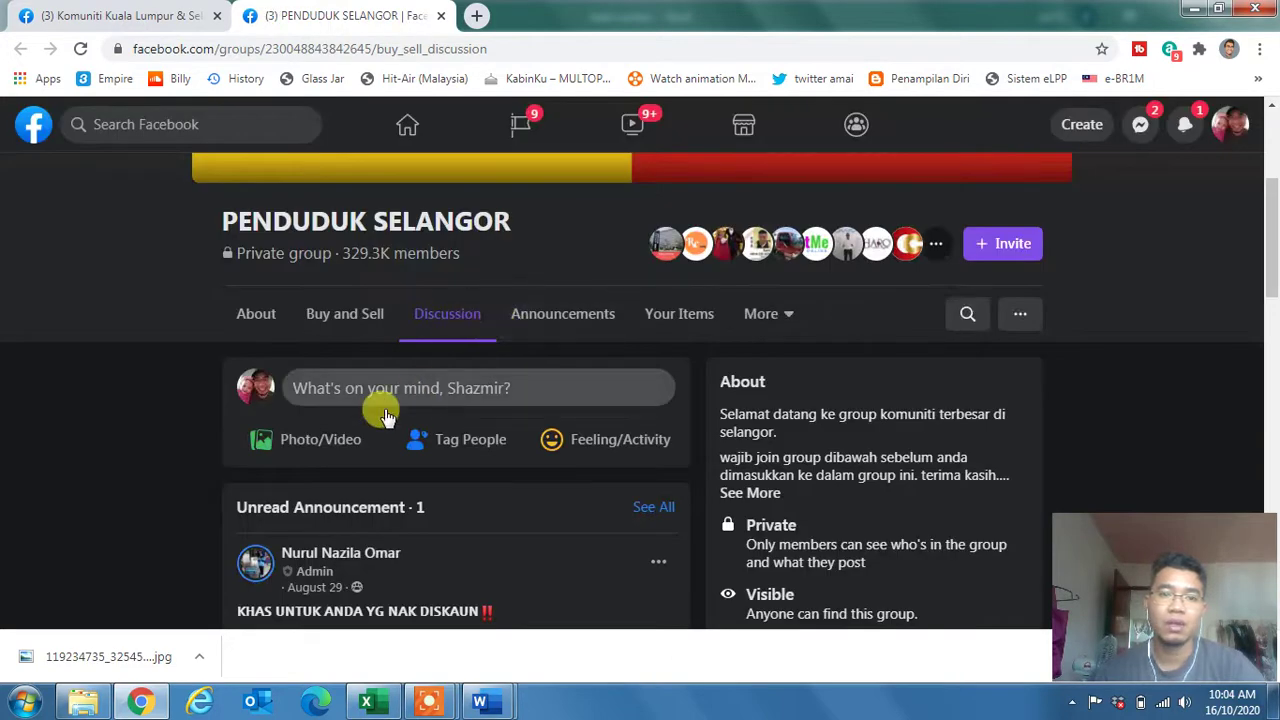
left_click(318, 445)
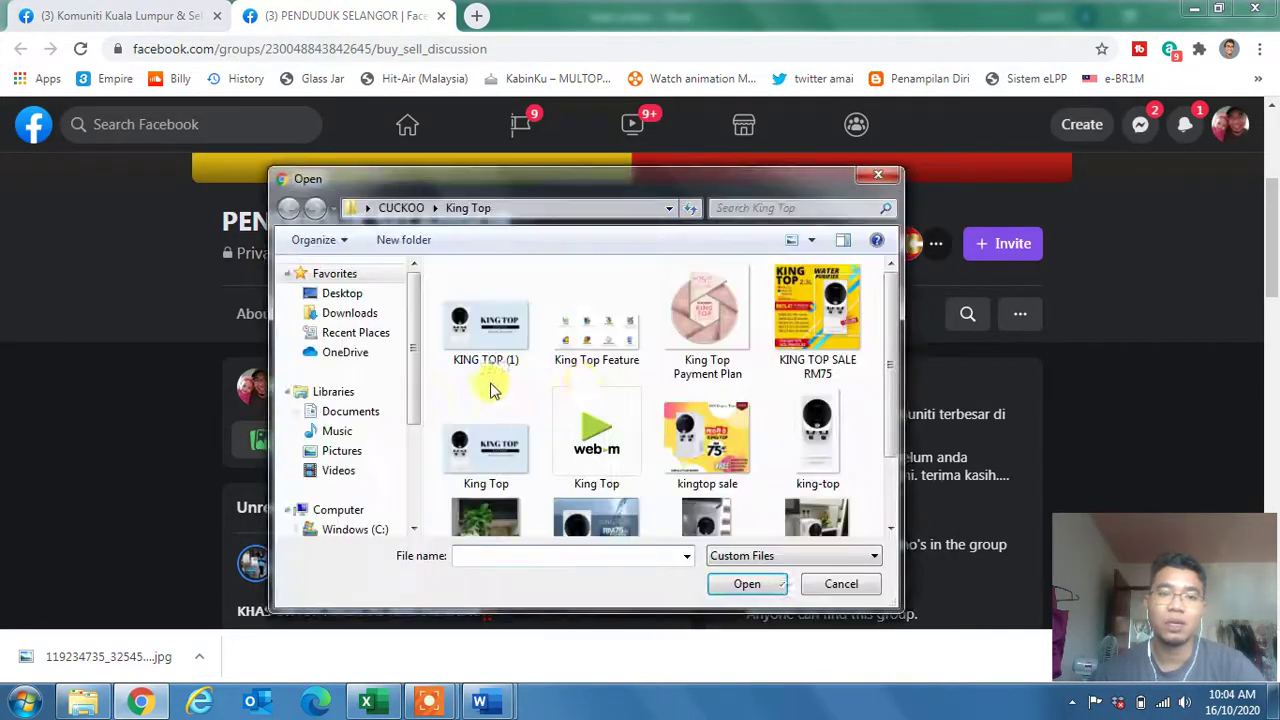
double_click(779, 308)
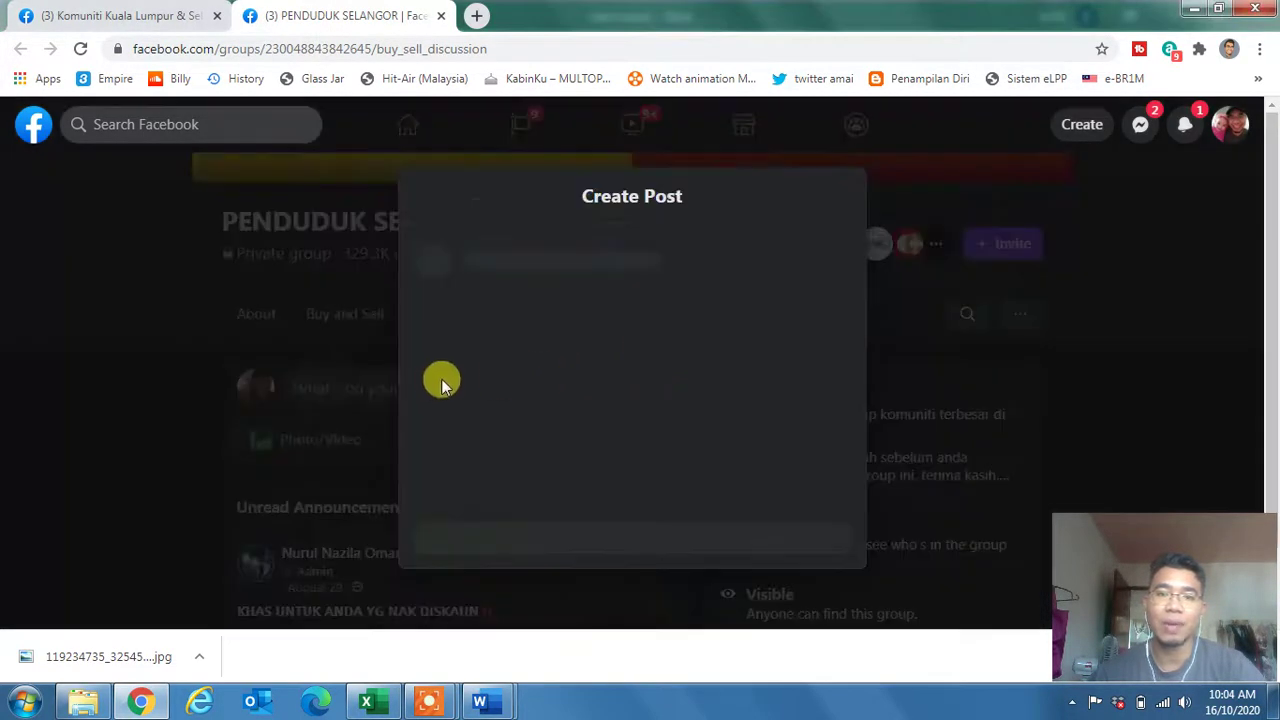
key("ctrl+v")
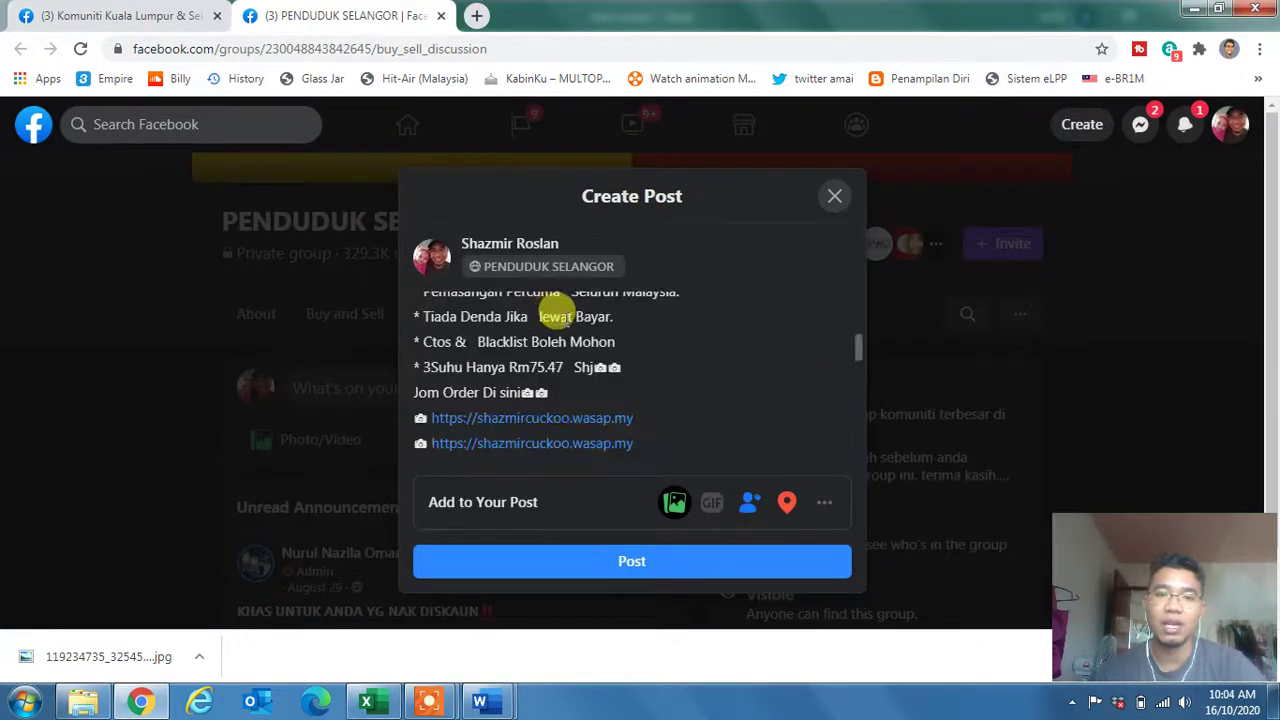
left_click(630, 560)
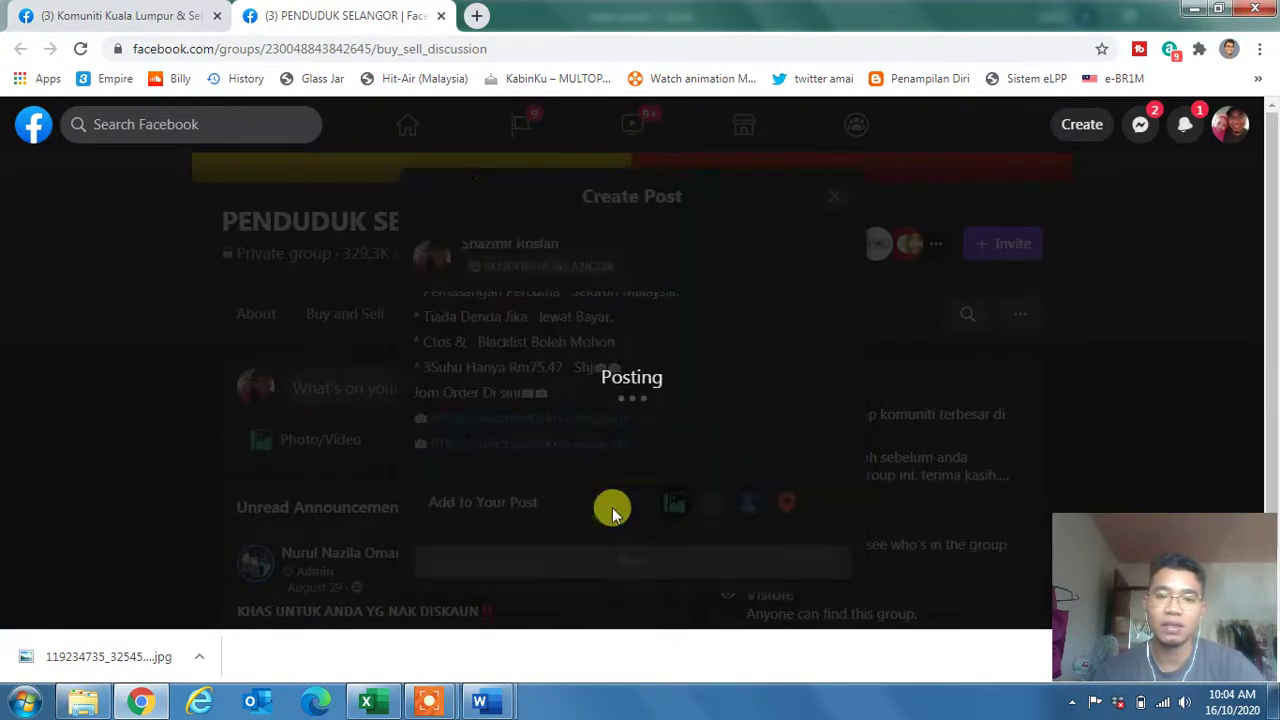
Open the Warga Shah Alam group from its link in the Excel list and close the PENDUDUK SELANGOR tab once its post is published.
left_click(385, 705)
left_click(551, 373)
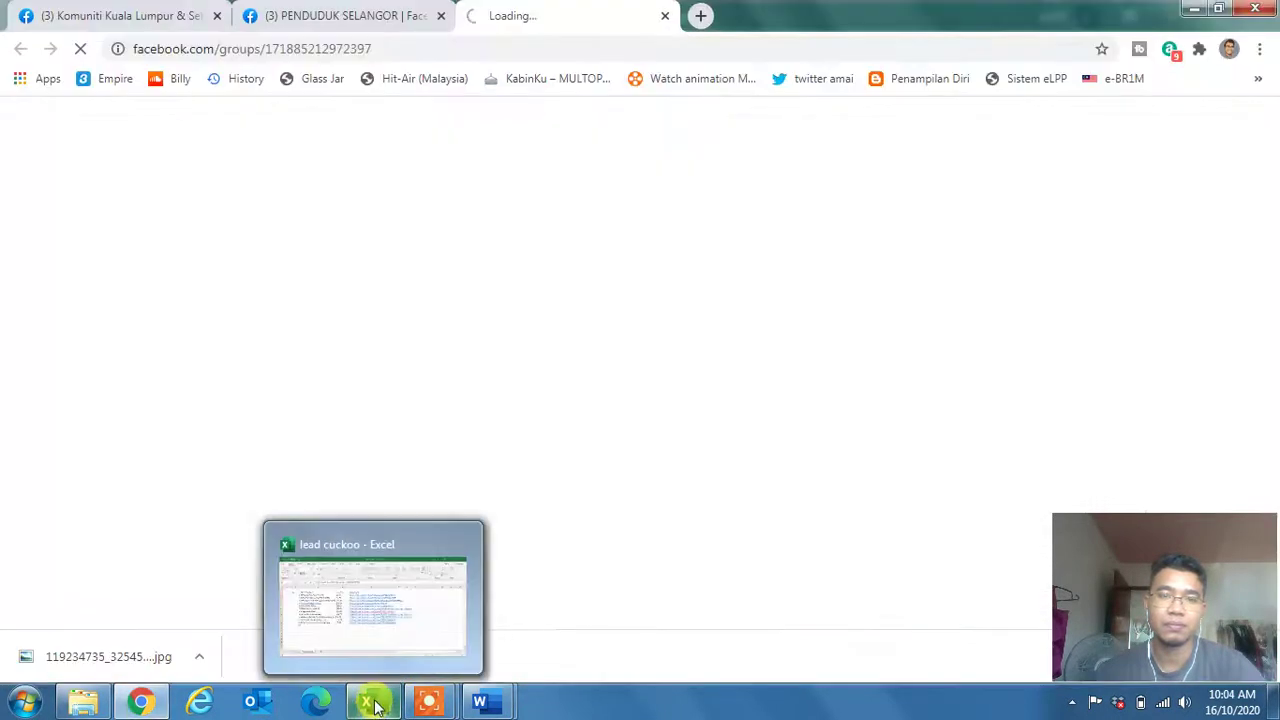
left_click(440, 15)
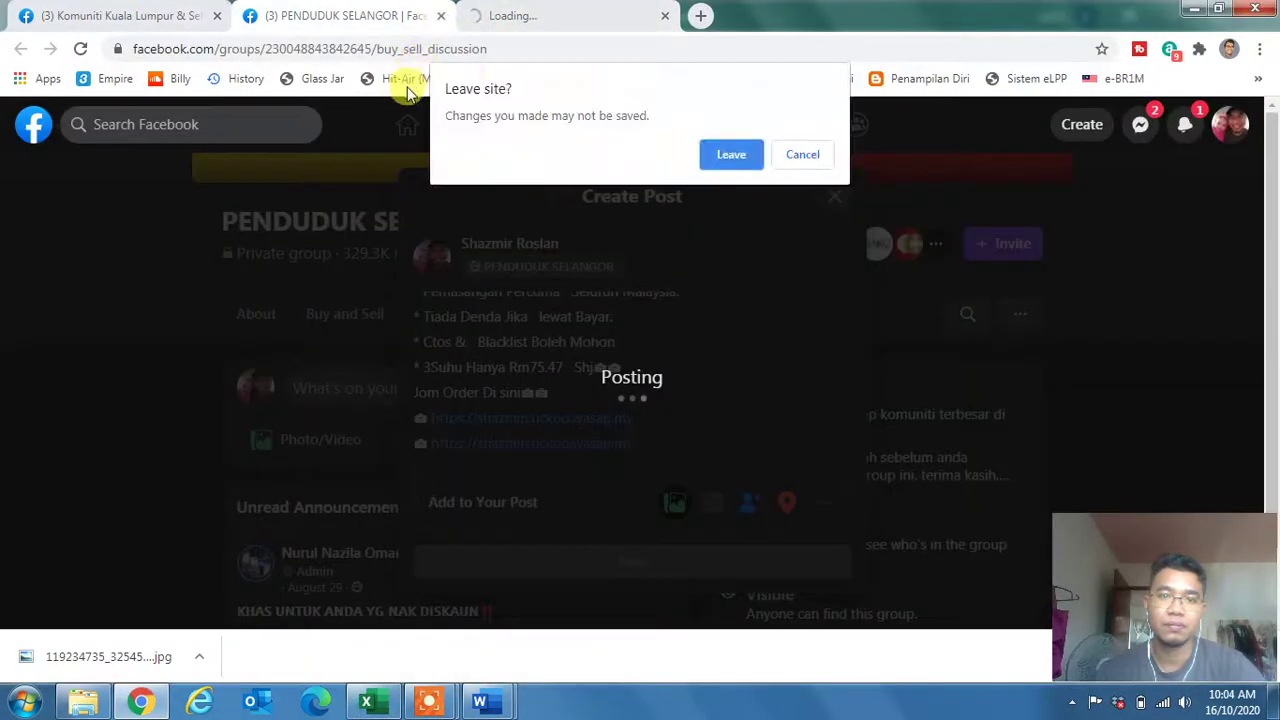
left_click(803, 154)
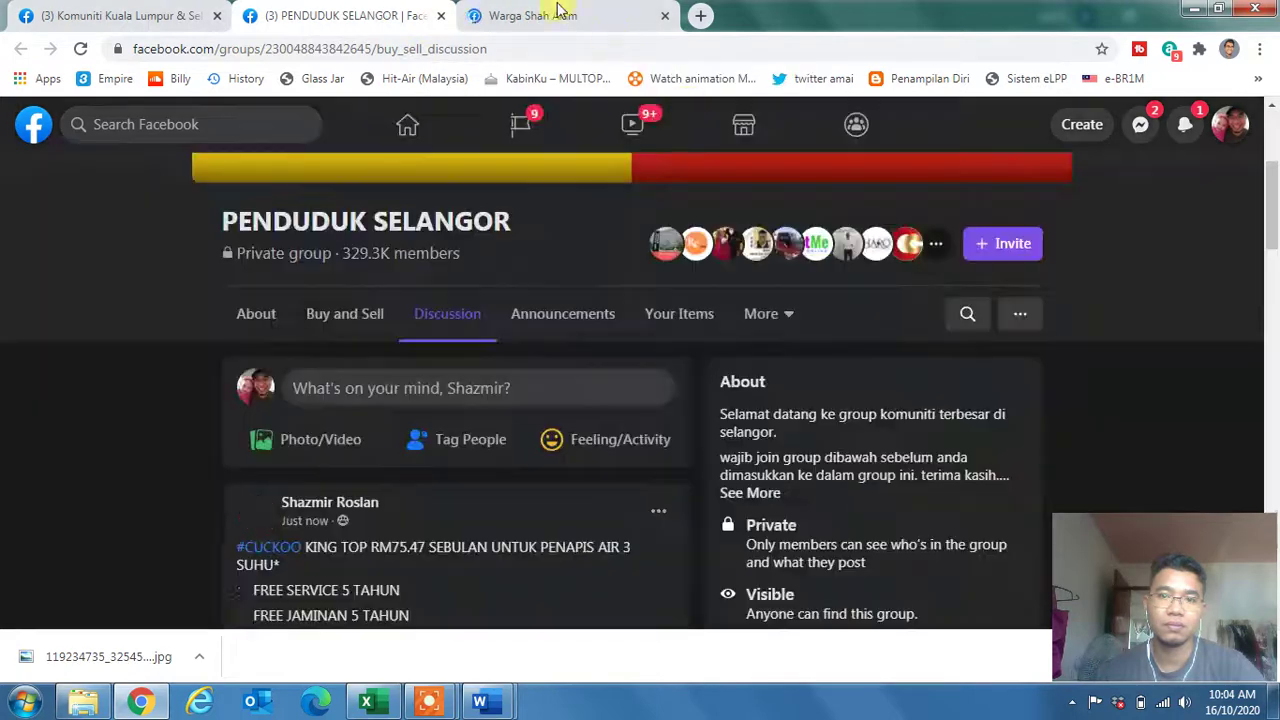
left_click(441, 16)
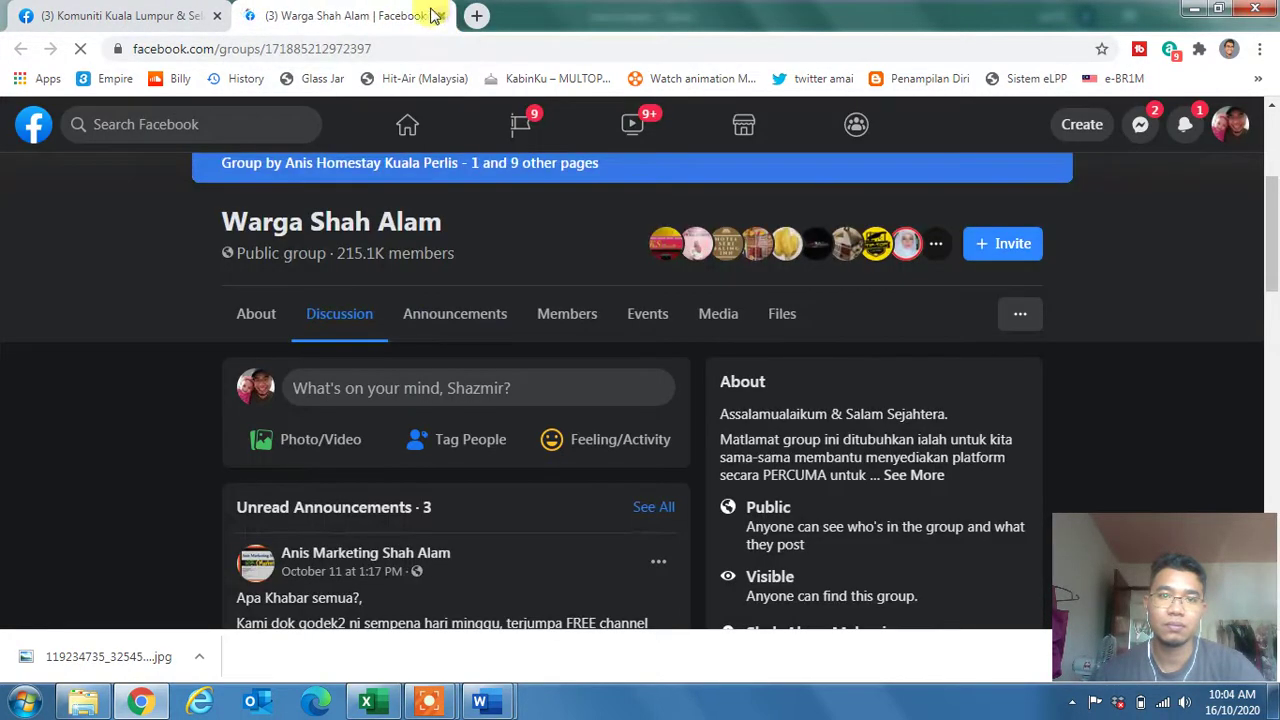
Publish a Warga Shah Alam post with the KING TOP SALE RM75 poster and the pasted King Top advertisement text.
left_click(343, 438)
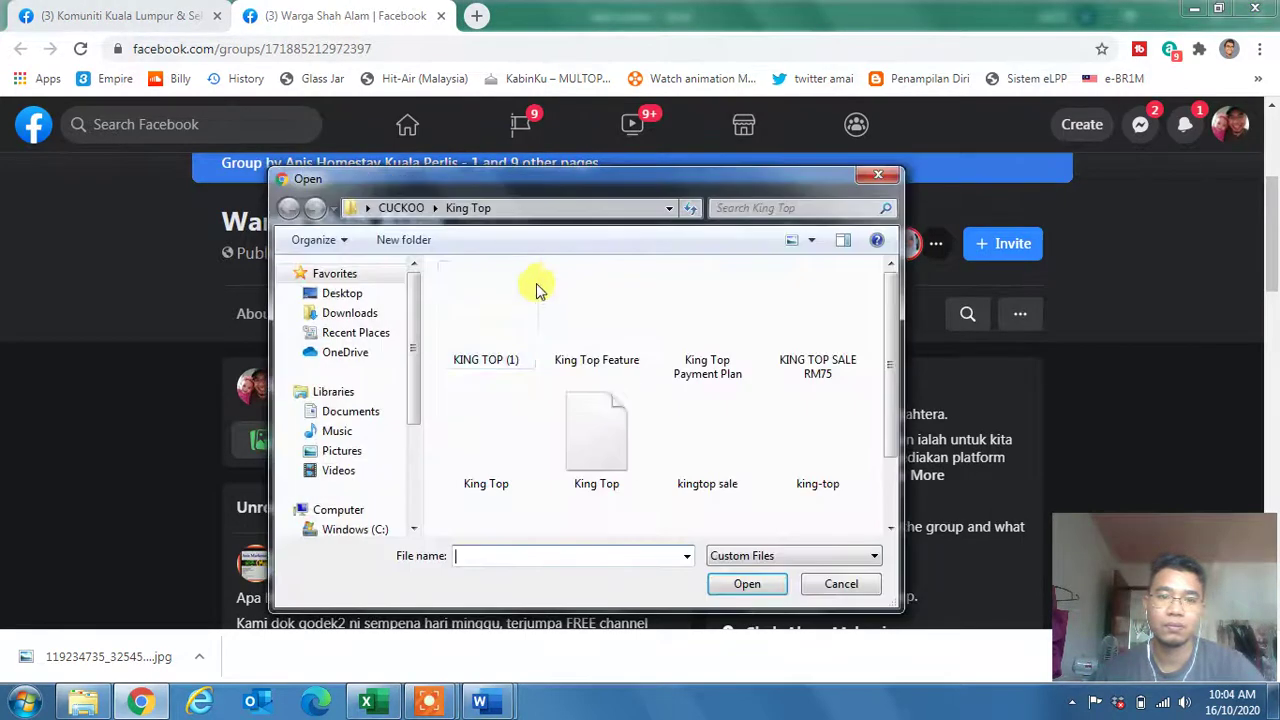
double_click(780, 320)
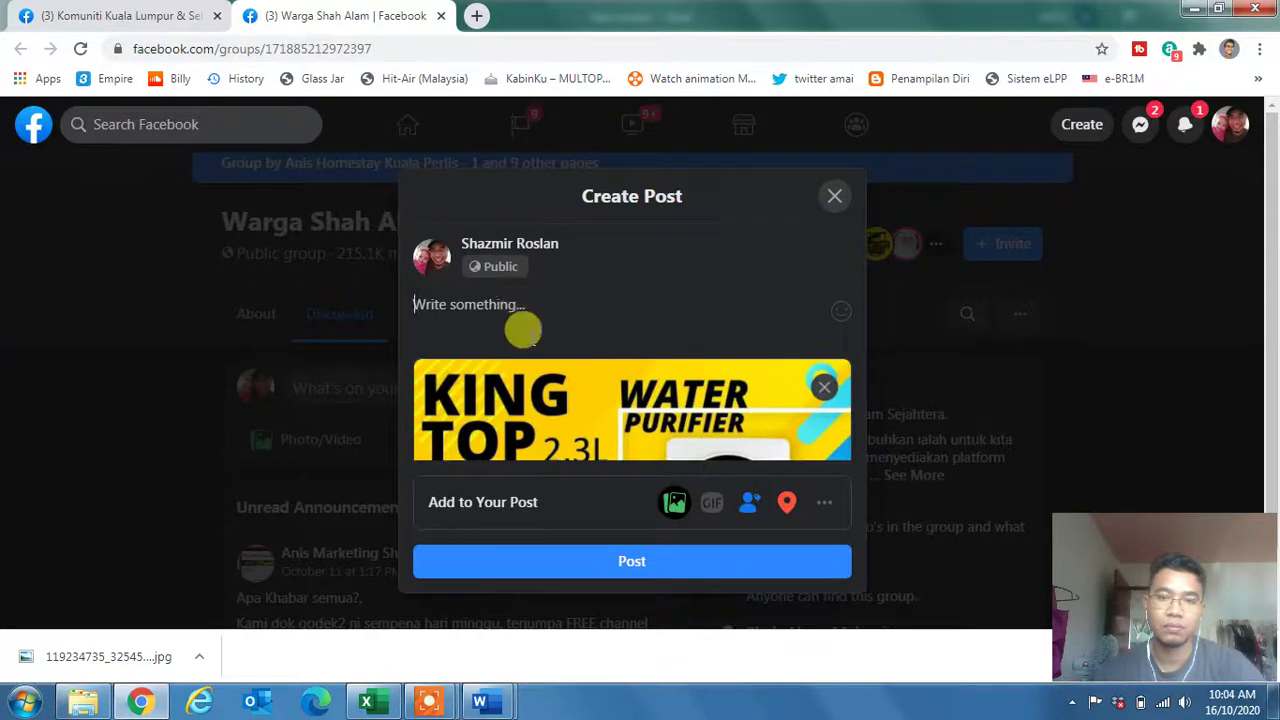
key("ctrl+v")
left_click(566, 563)
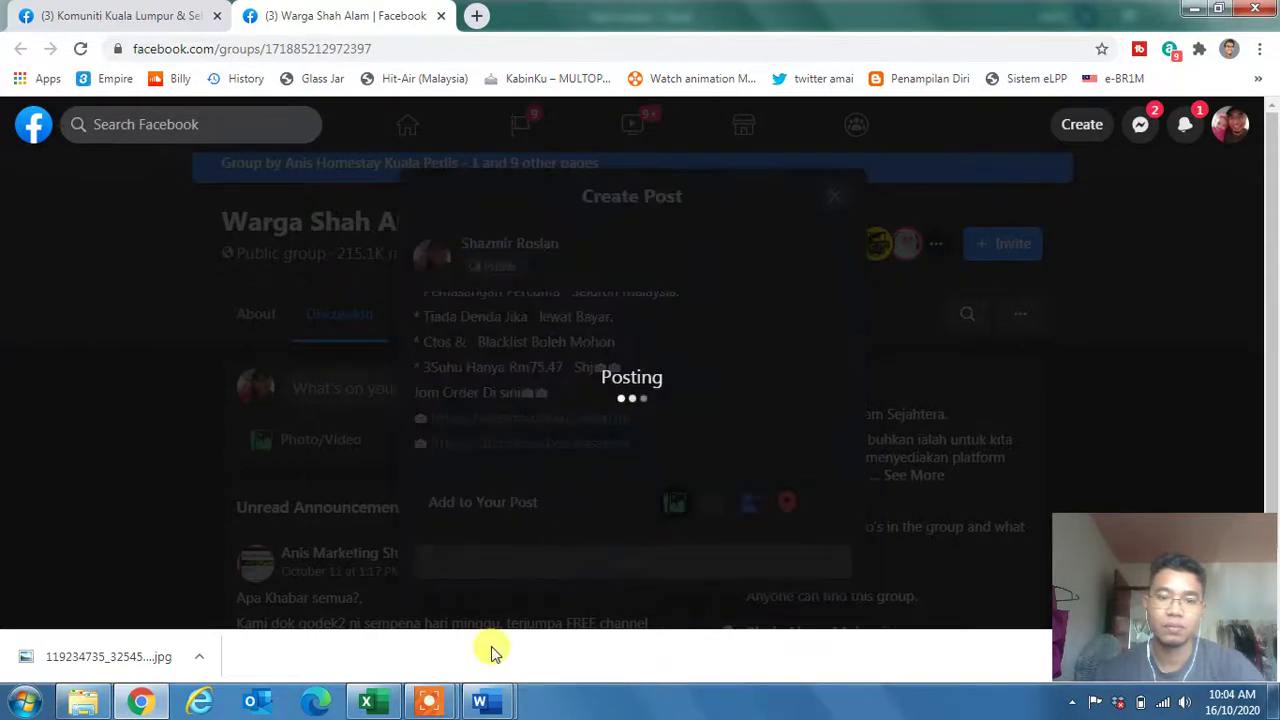
Open the Penduduk Kuala Lumpur group from its link in the Excel list and attach the KING TOP SALE RM75 poster to a new post.
left_click(366, 702)
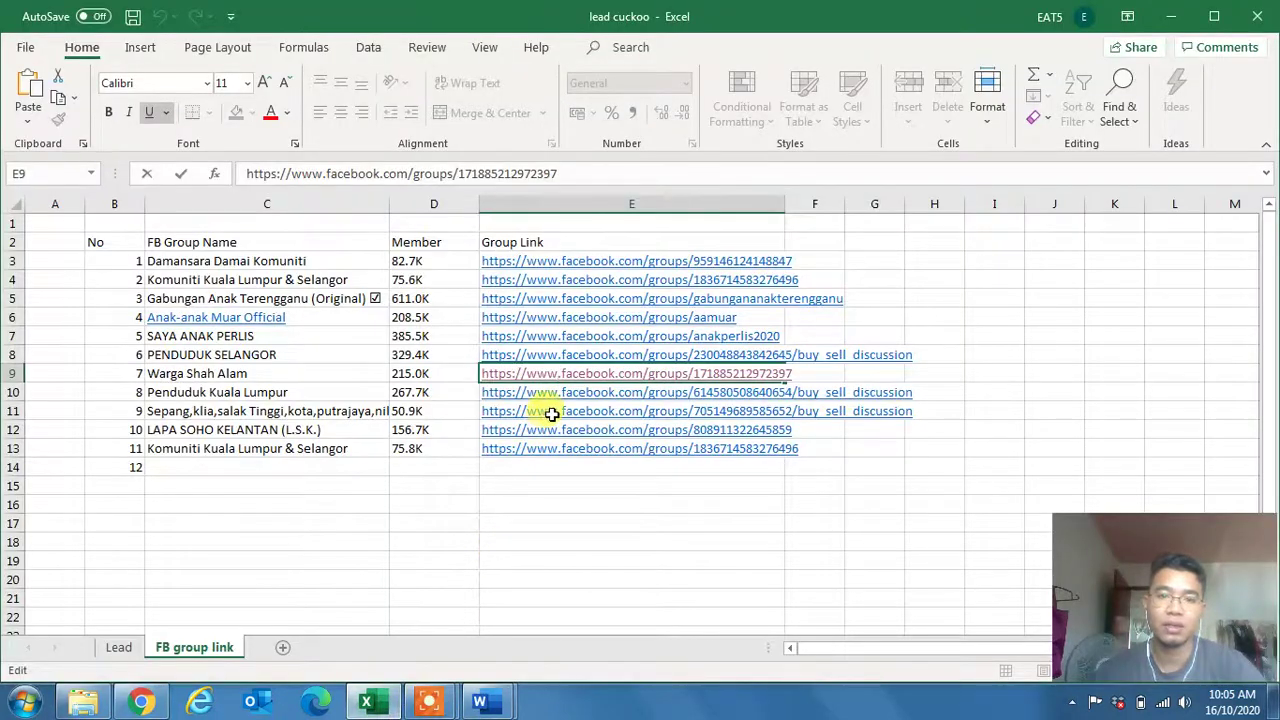
left_click(548, 392)
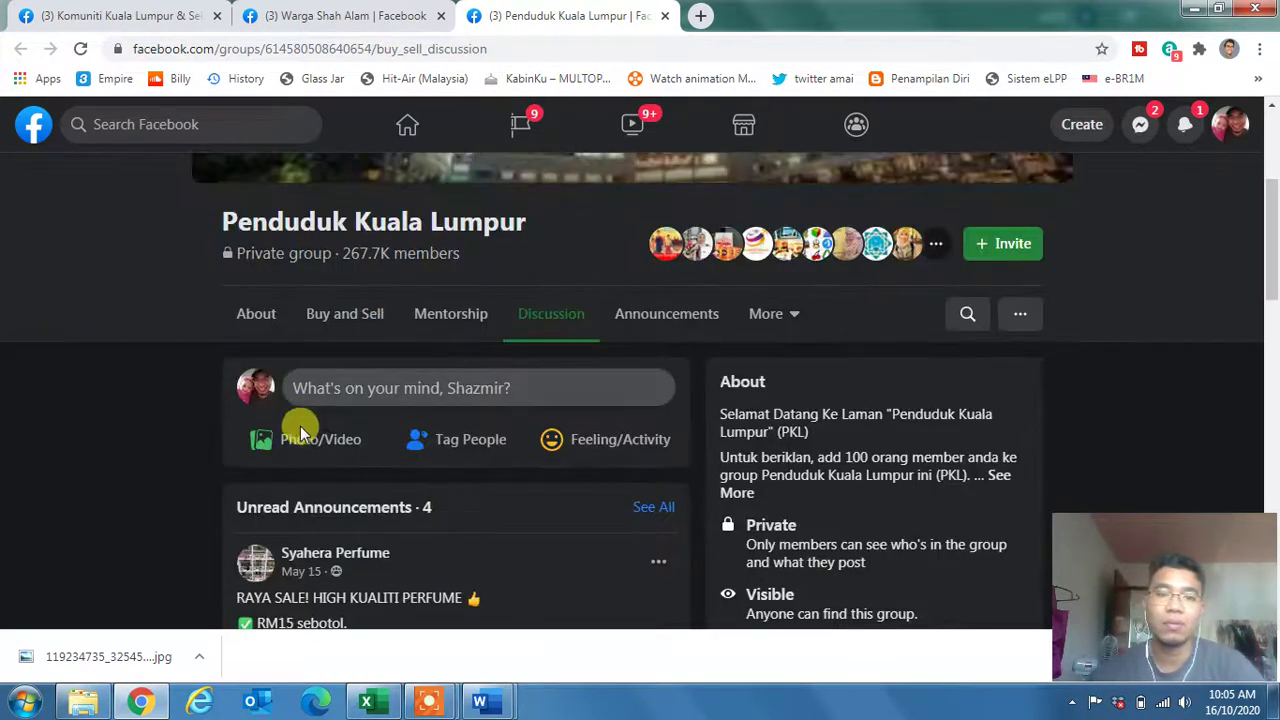
left_click(312, 432)
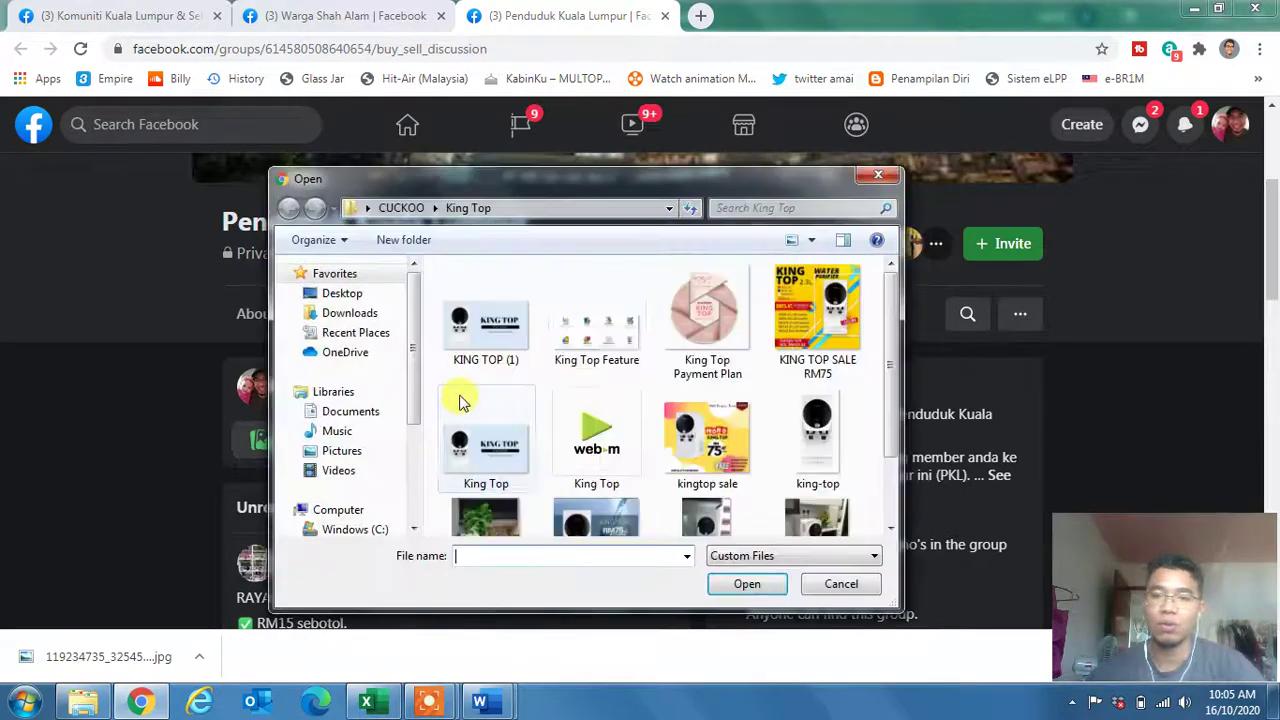
double_click(825, 317)
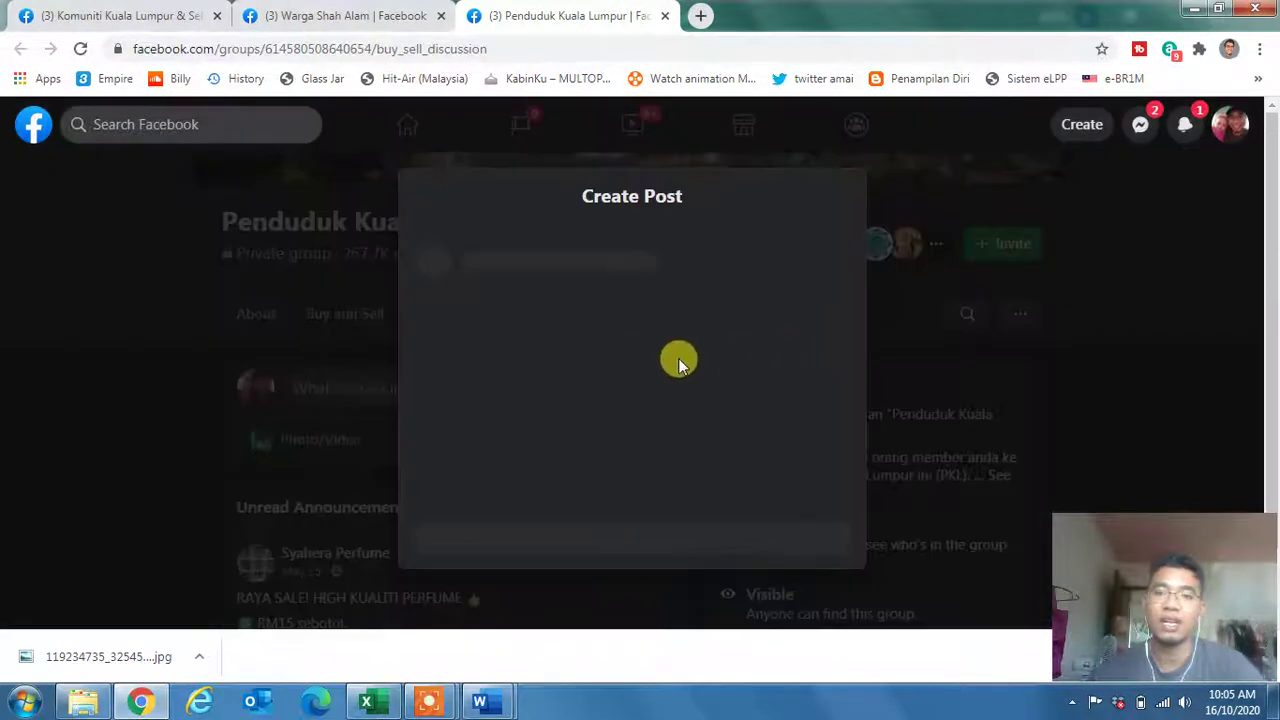
Paste the King Top advertisement text into the Penduduk Kuala Lumpur post and publish it.
left_click(563, 293)
key("ctrl+v")
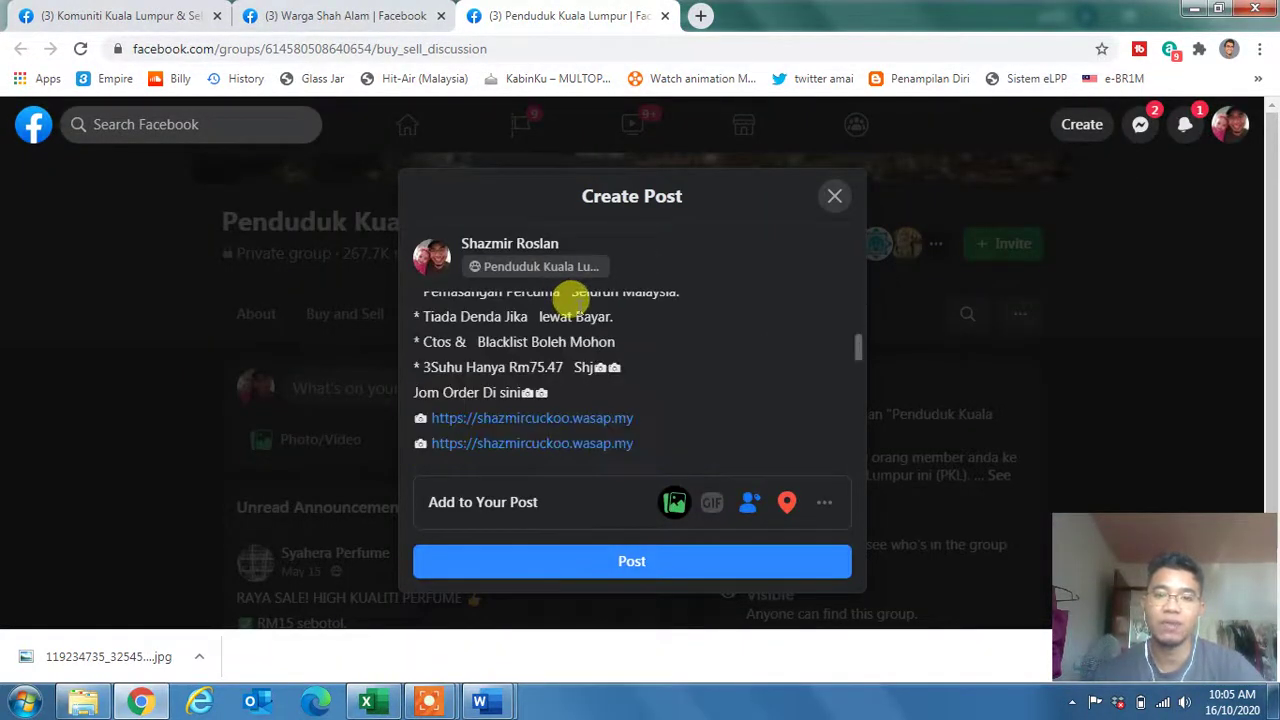
left_click(629, 564)
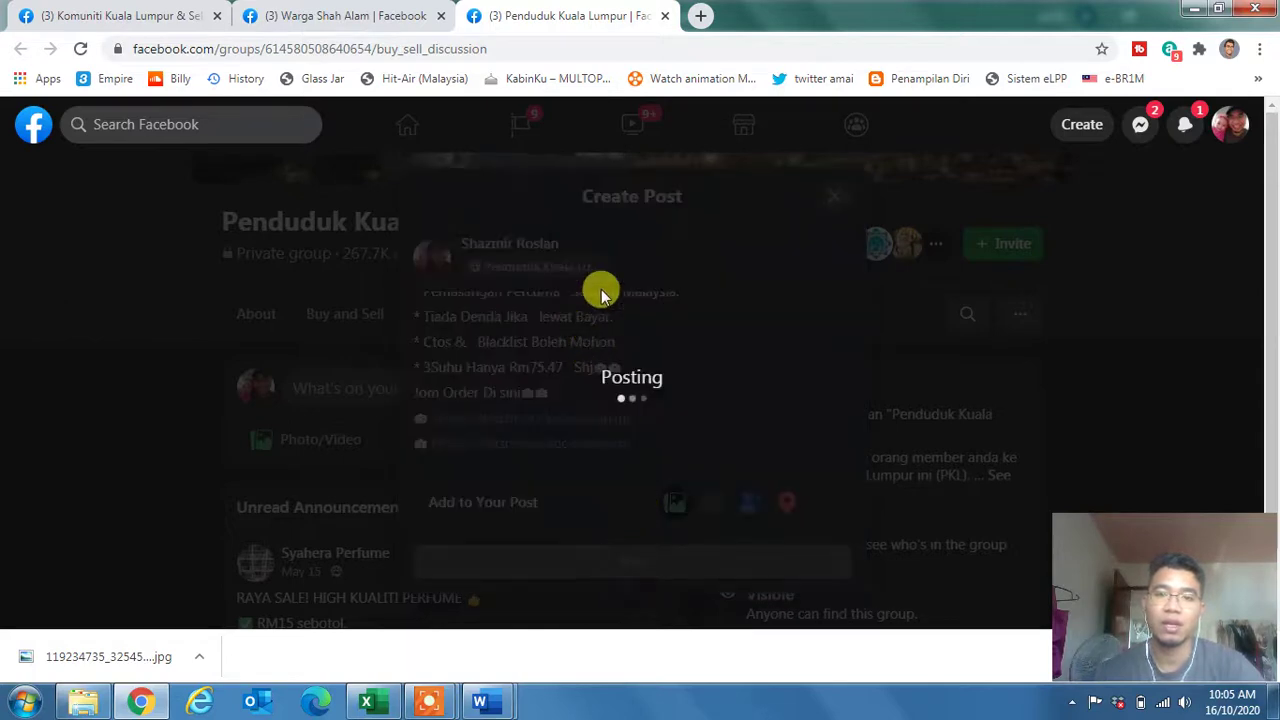
Open the Sepang,klia,salak Tinggi group from its Excel link, closing the Warga Shah Alam and Penduduk Kuala Lumpur tabs.
left_click(418, 12)
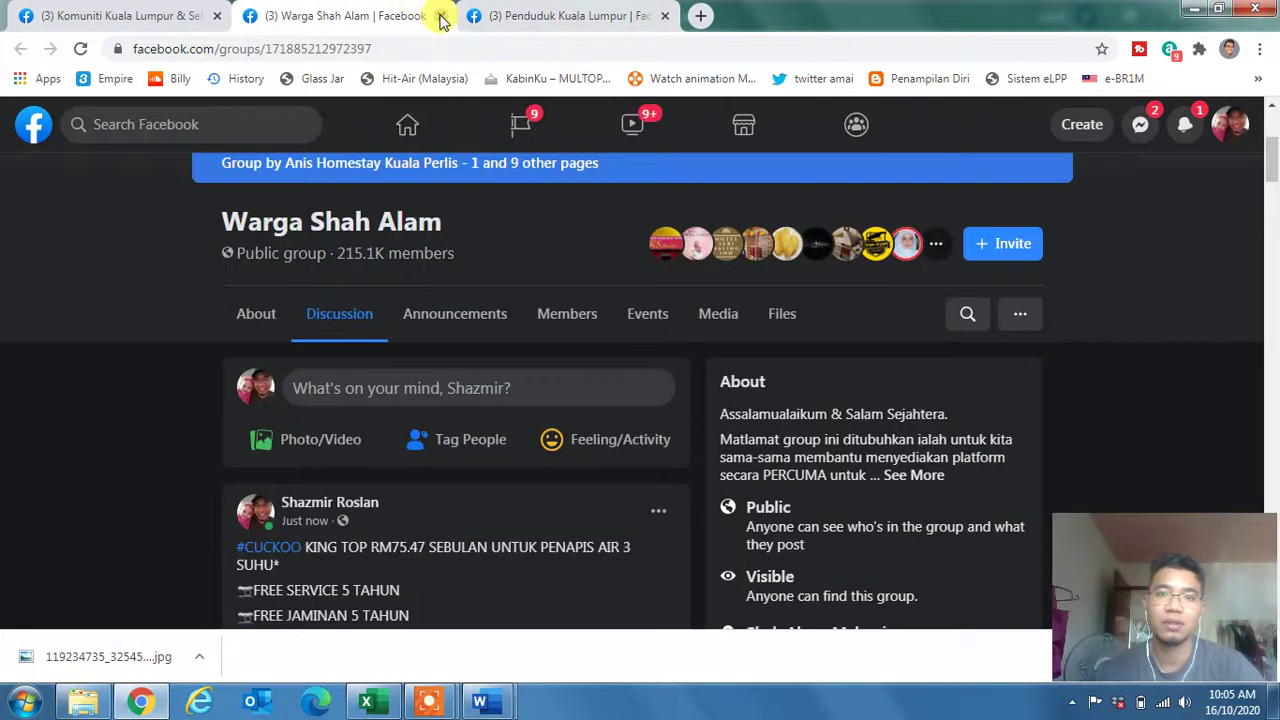
left_click(442, 16)
left_click(366, 702)
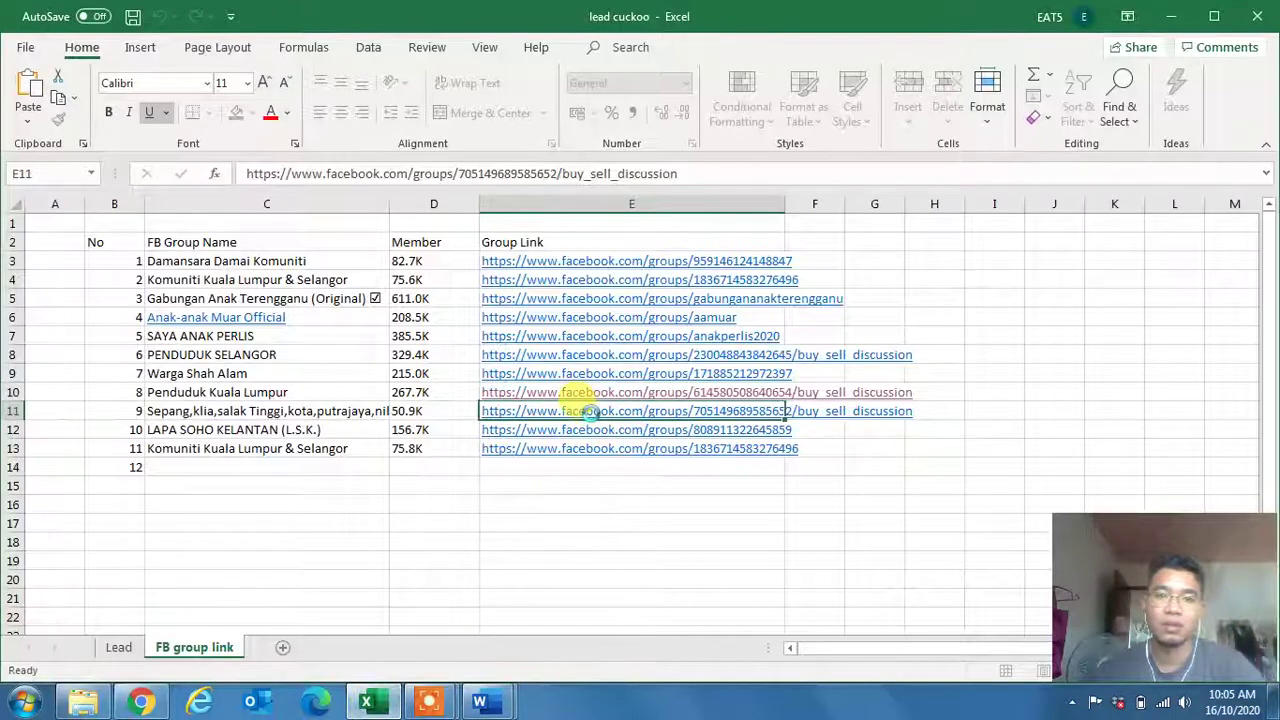
left_click(583, 410)
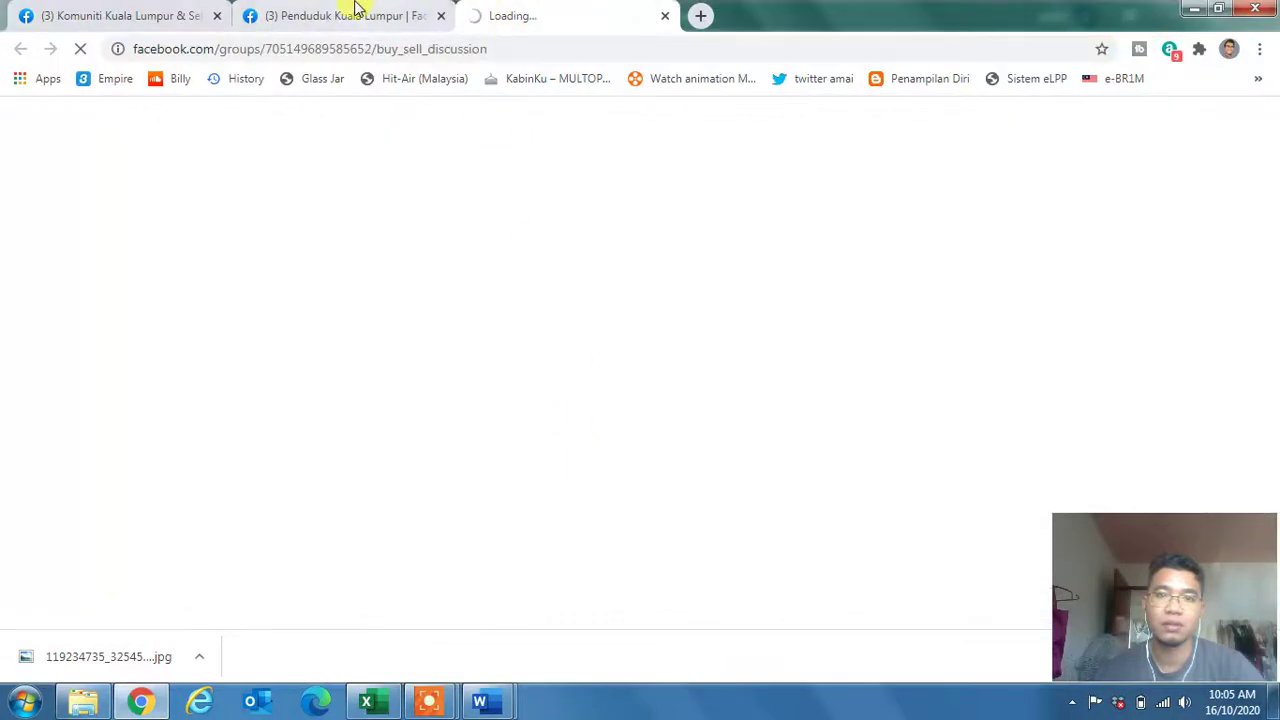
left_click(358, 8)
left_click(441, 16)
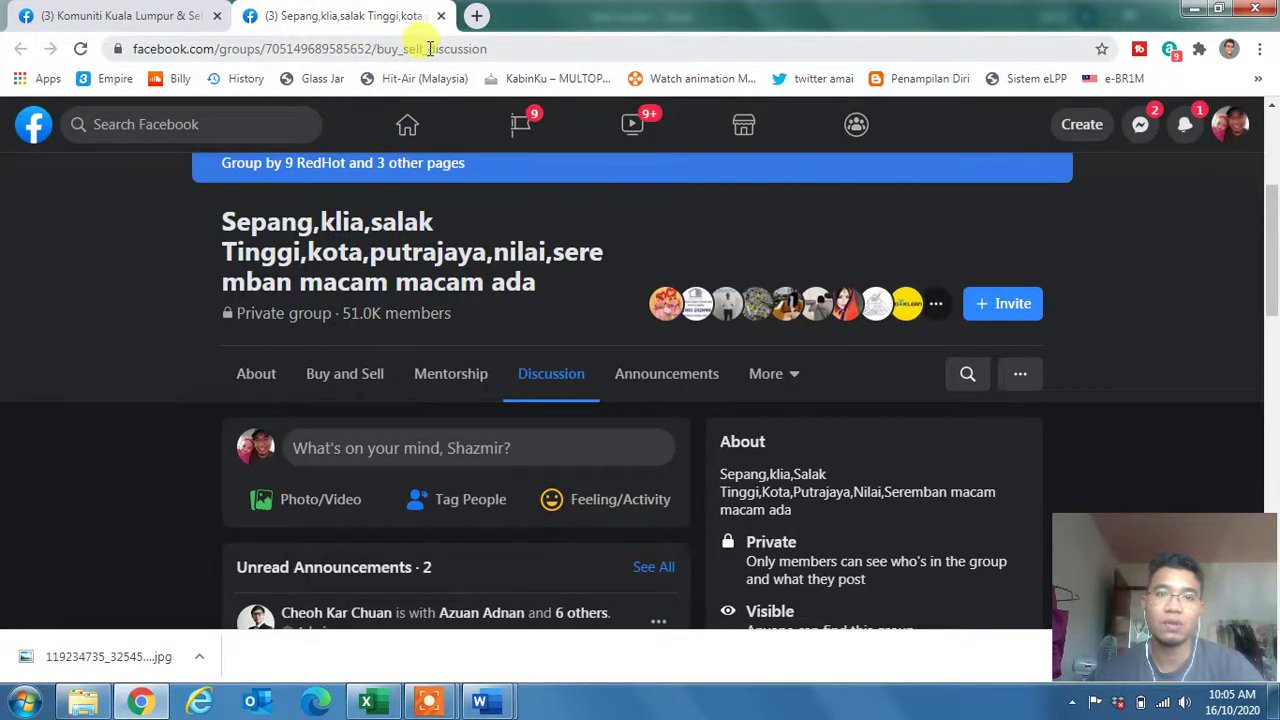
Publish the pasted King Top advertisement with the KING TOP SALE RM75 poster in the Sepang,klia,salak Tinggi group and close its tab.
left_click(397, 495)
left_click(819, 303)
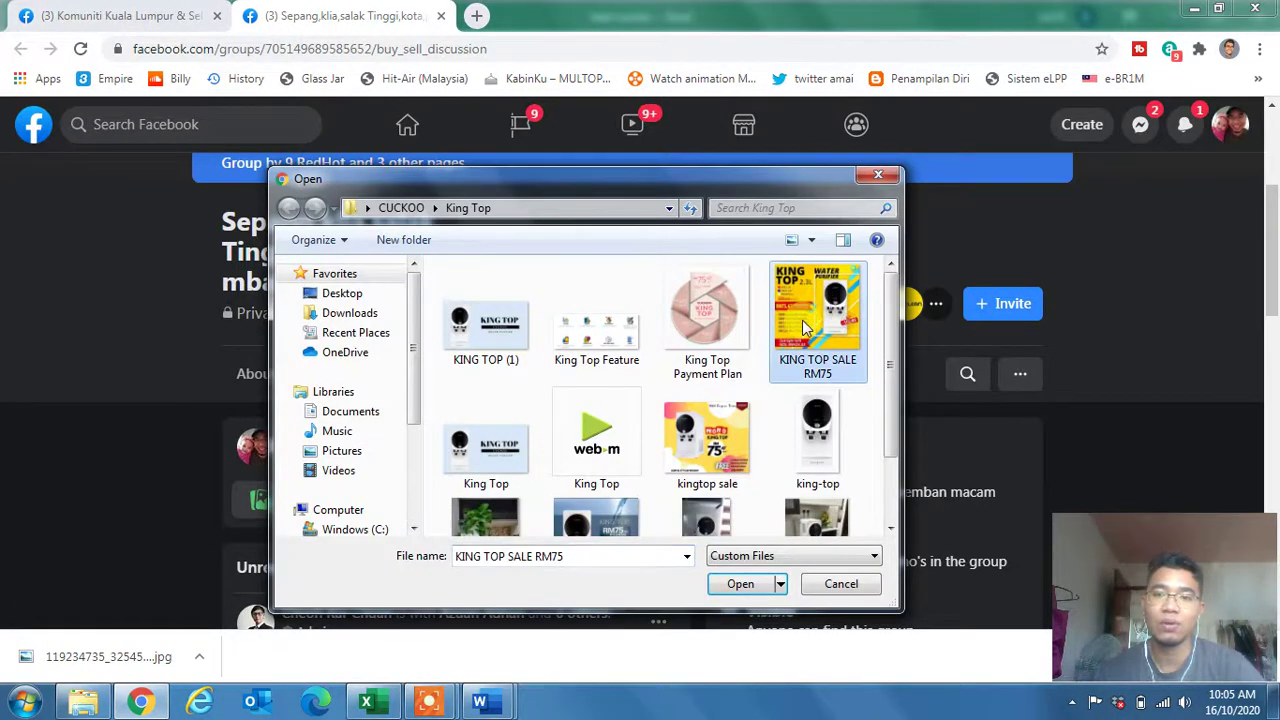
double_click(857, 350)
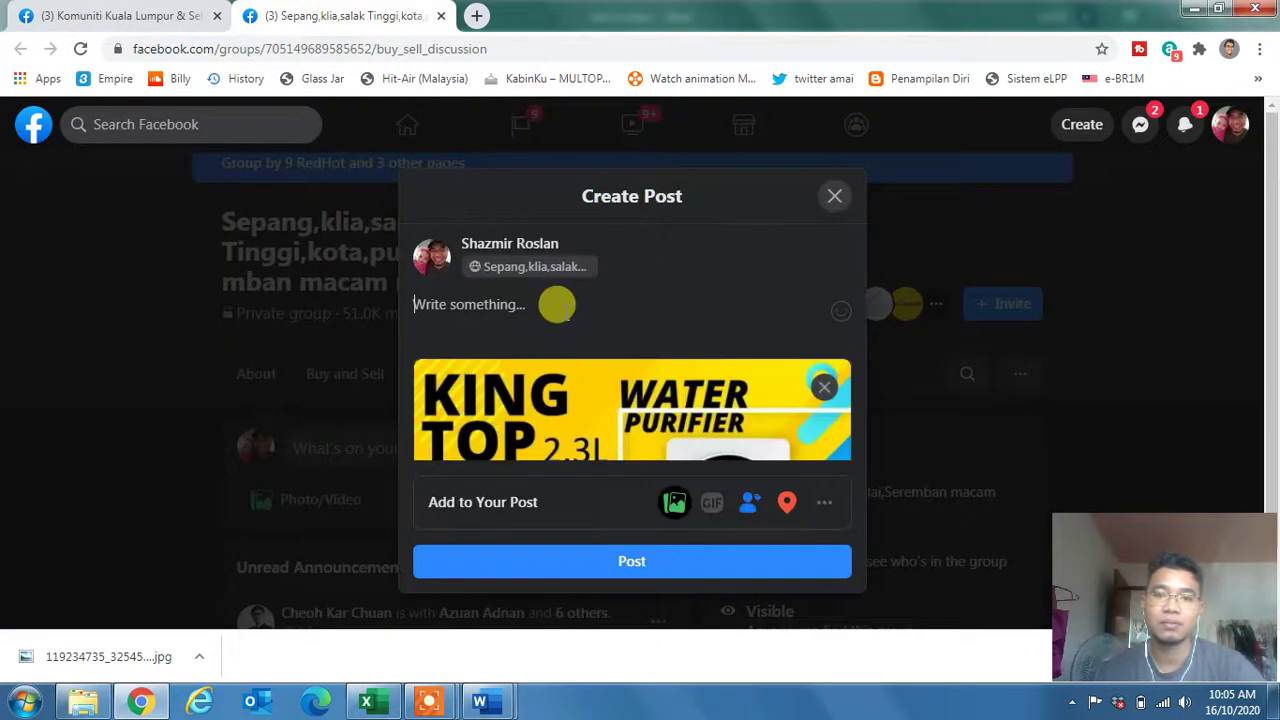
key("ctrl+v")
left_click(612, 563)
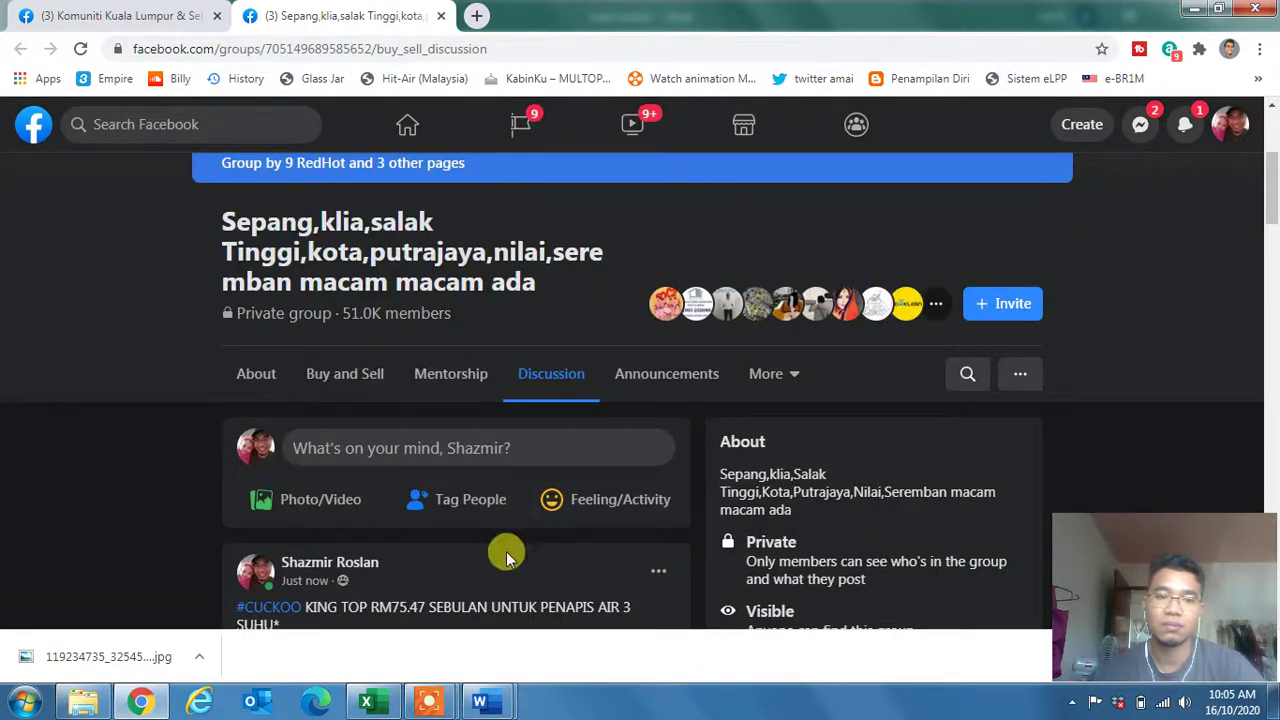
left_click(441, 16)
Open the LAPA SOHO KELANTAN (L.S.K.) group from its Excel link and attach the KING TOP SALE RM75 poster to a new post.
left_click(366, 700)
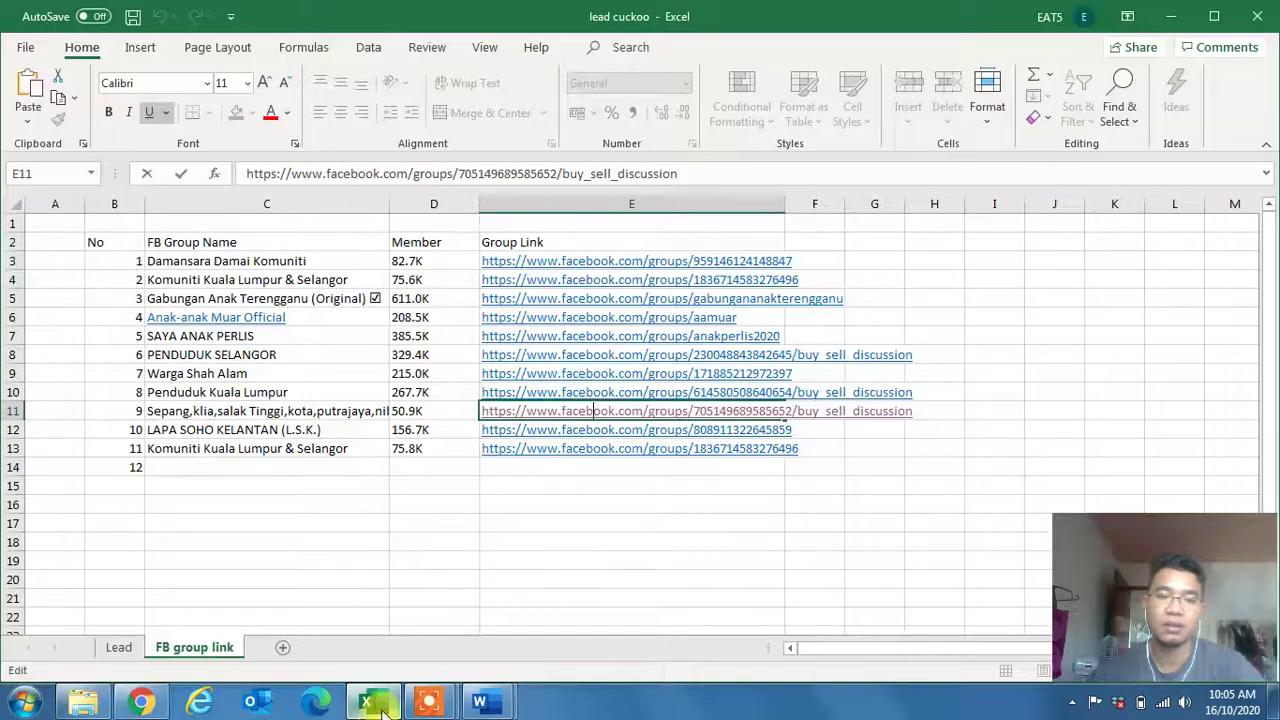
left_click(537, 429)
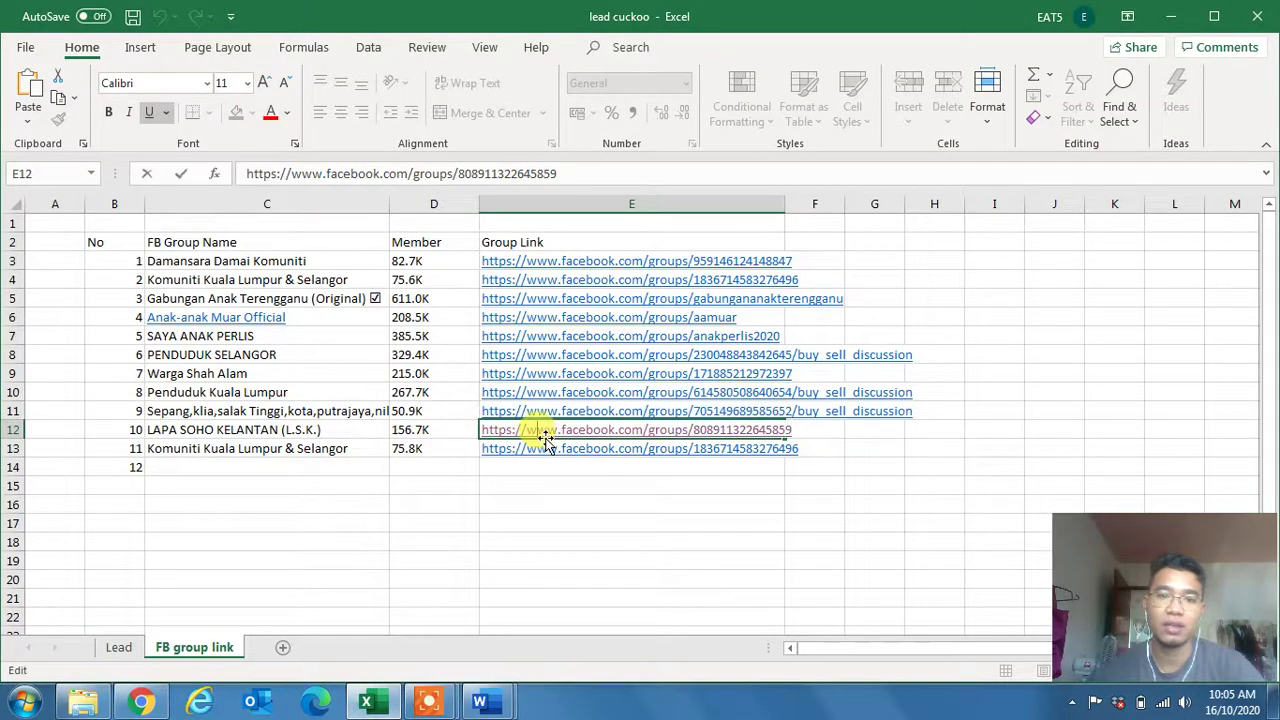
left_click(566, 430)
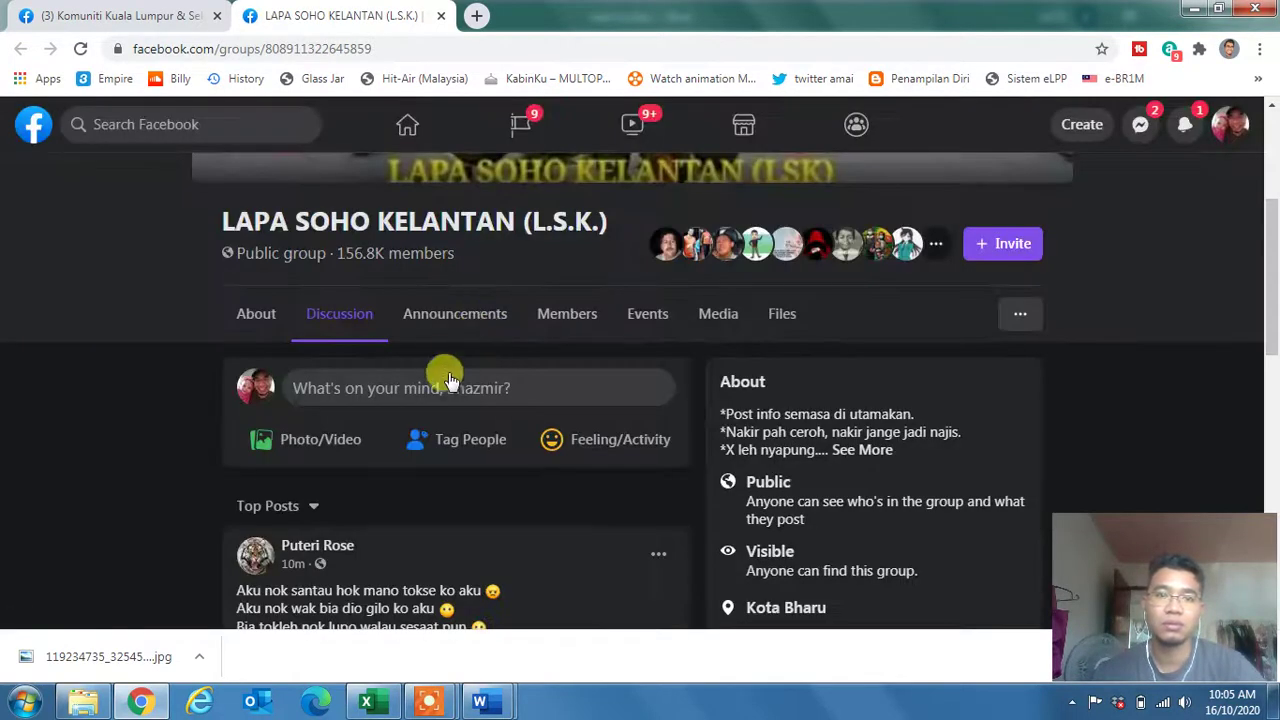
left_click(442, 389)
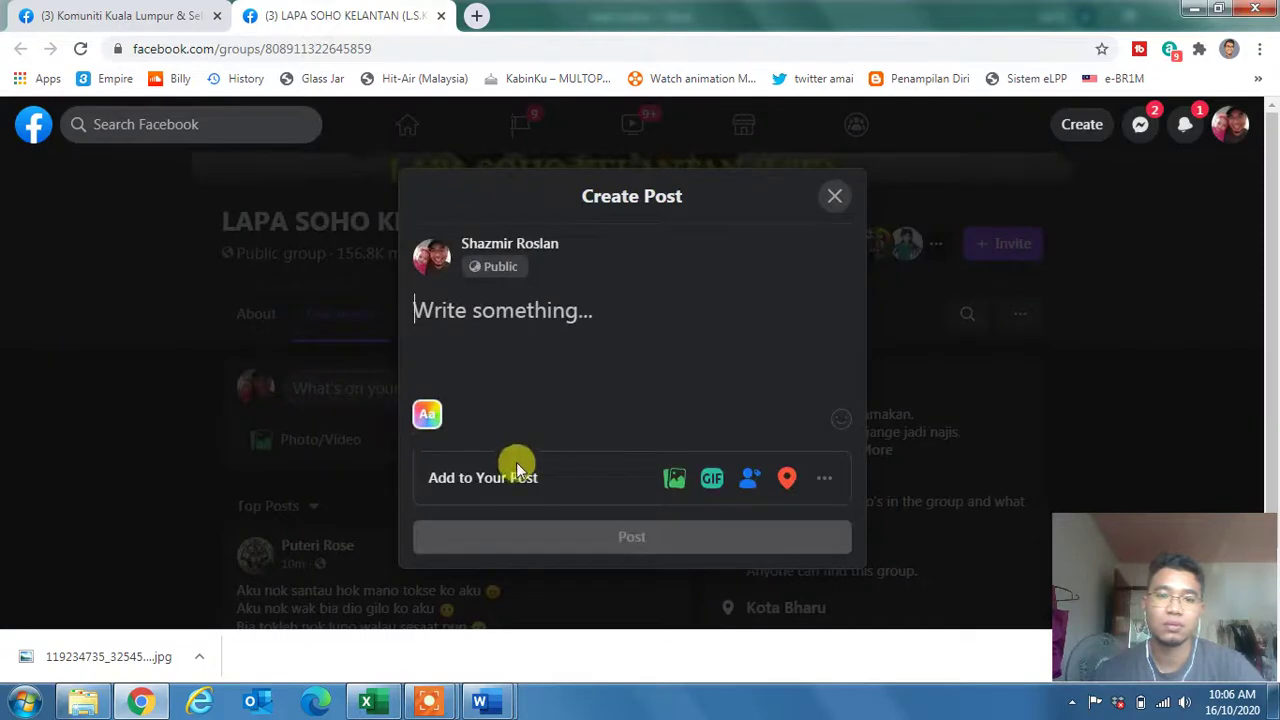
left_click(670, 478)
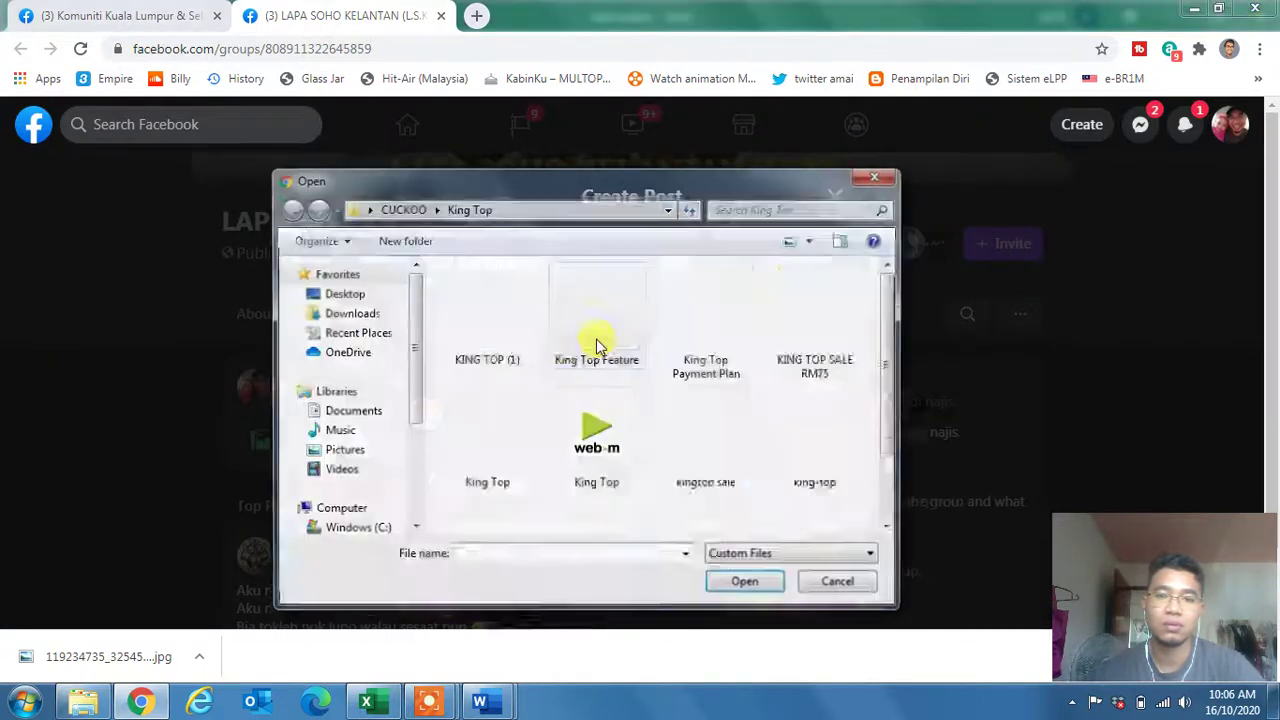
double_click(790, 305)
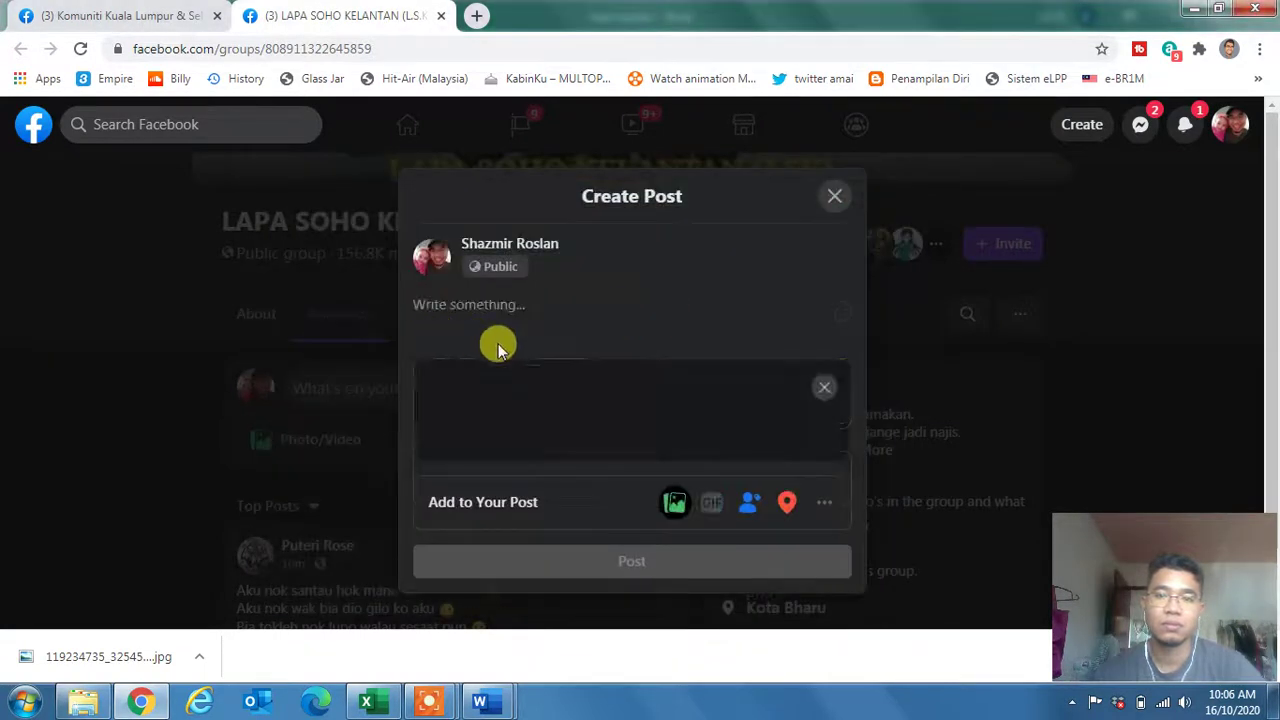
Paste the King Top advertisement text into the LAPA SOHO KELANTAN post and publish it.
left_click(530, 316)
key("ctrl+v")
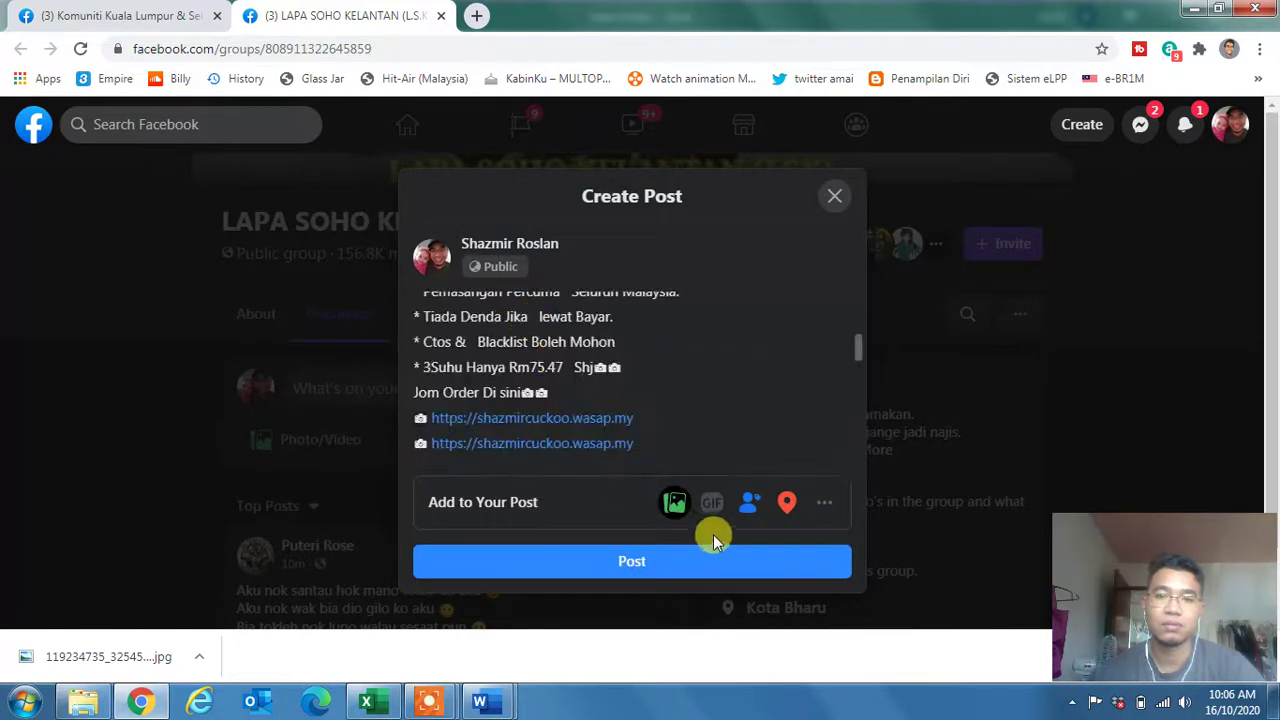
left_click(745, 558)
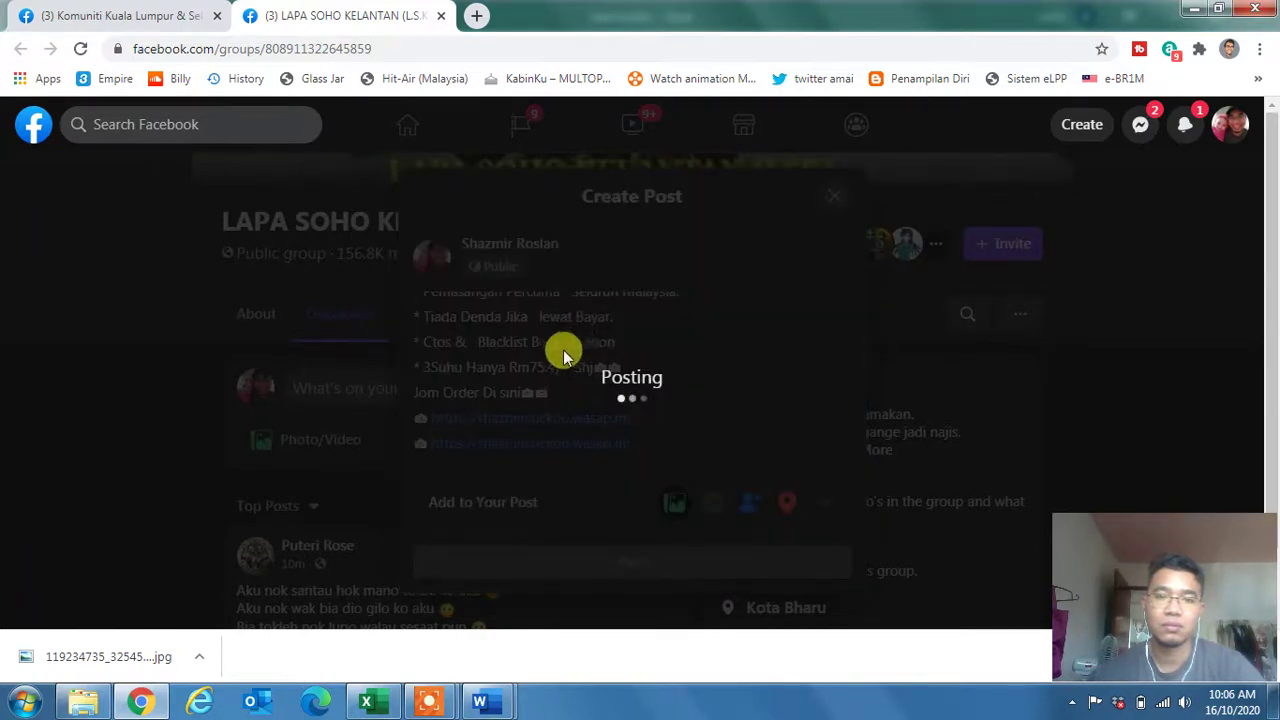
Check the group link list in Excel, and return to the browser to start a Facebook search.
mouse_move(370, 706)
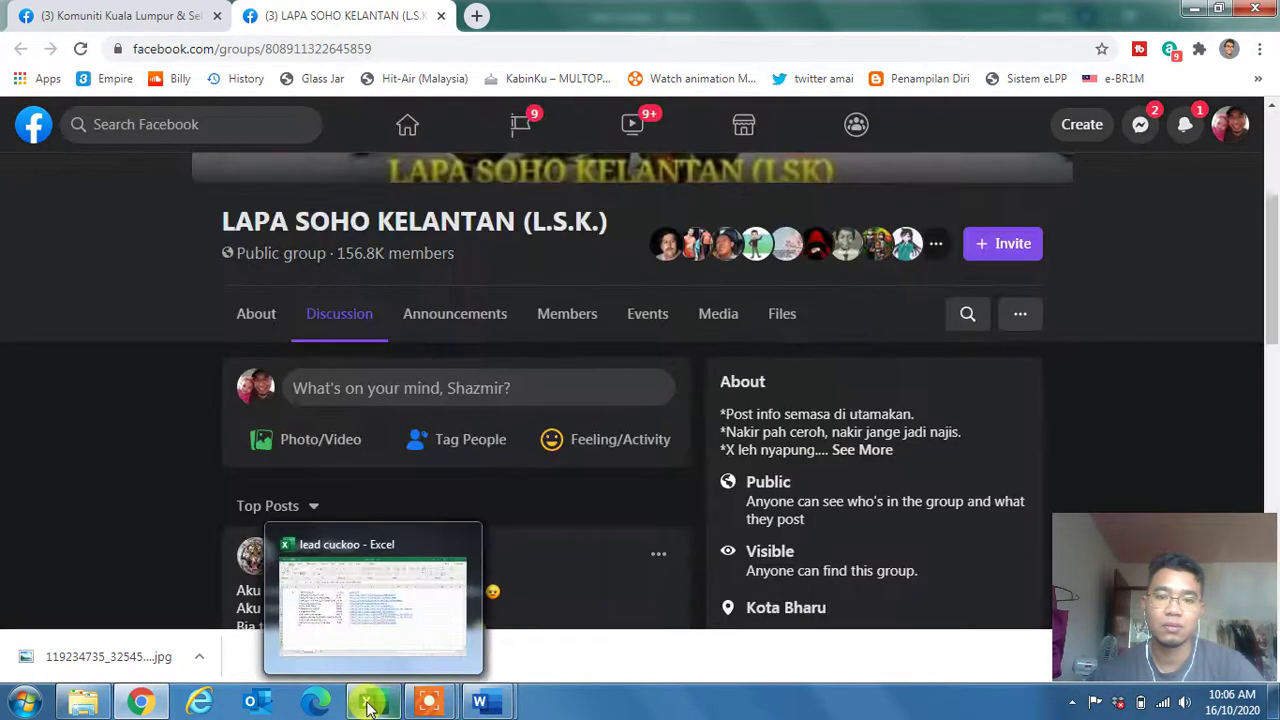
left_click(388, 563)
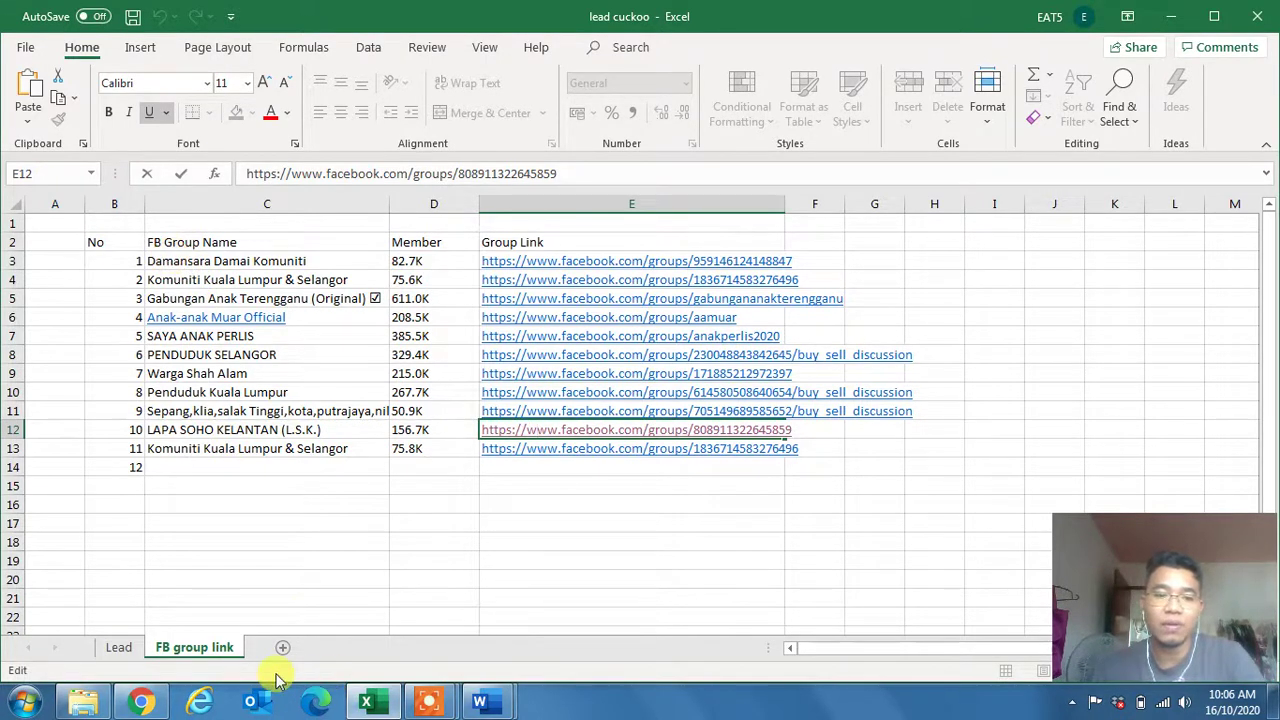
left_click(165, 707)
left_click(122, 123)
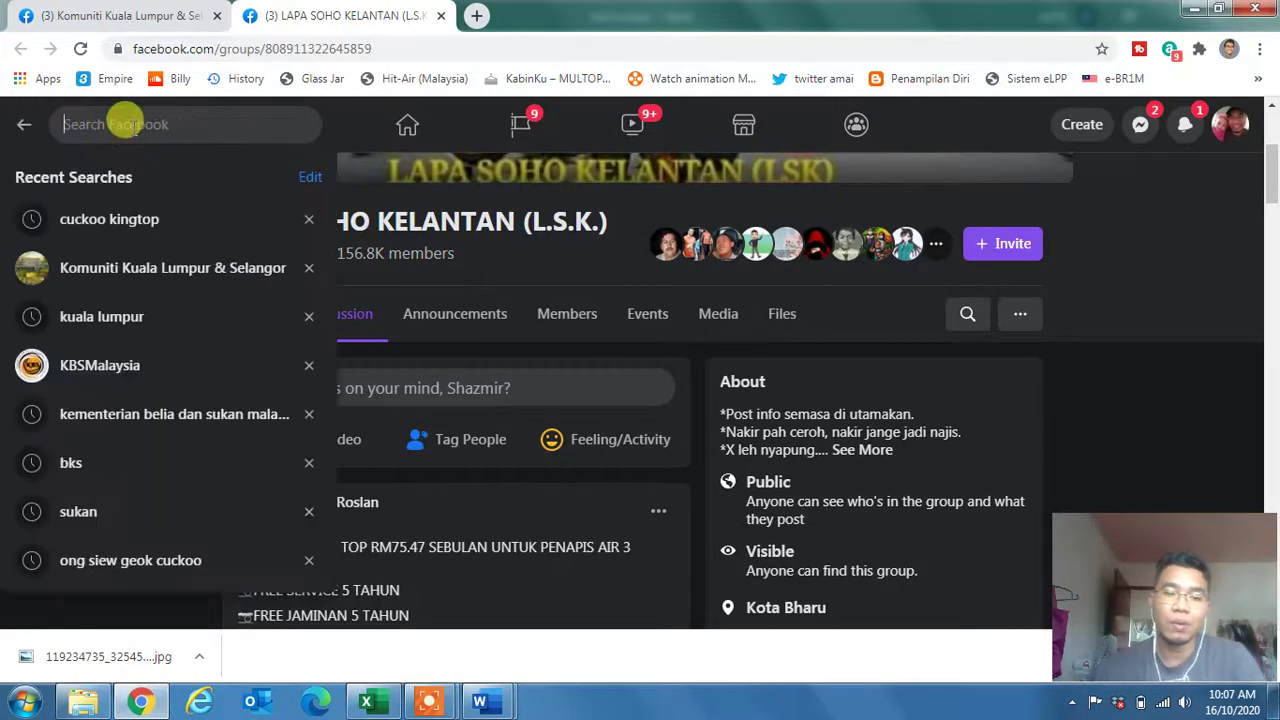
type("JO")
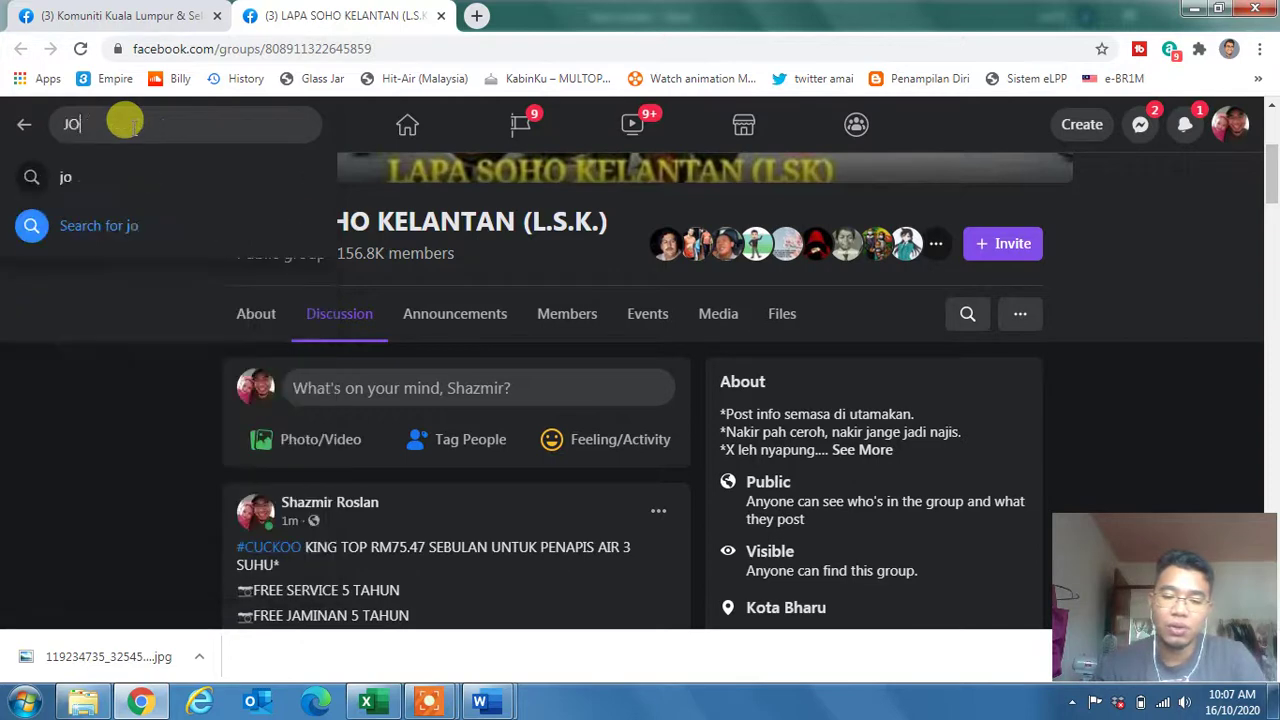
type("HO")
key("BackSpace")
key("BackSpace")
key("BackSpace")
key("BackSpace")
Search Facebook for PAHANG and open the Bera, Pahang ( Group ) page.
type("PAHANG")
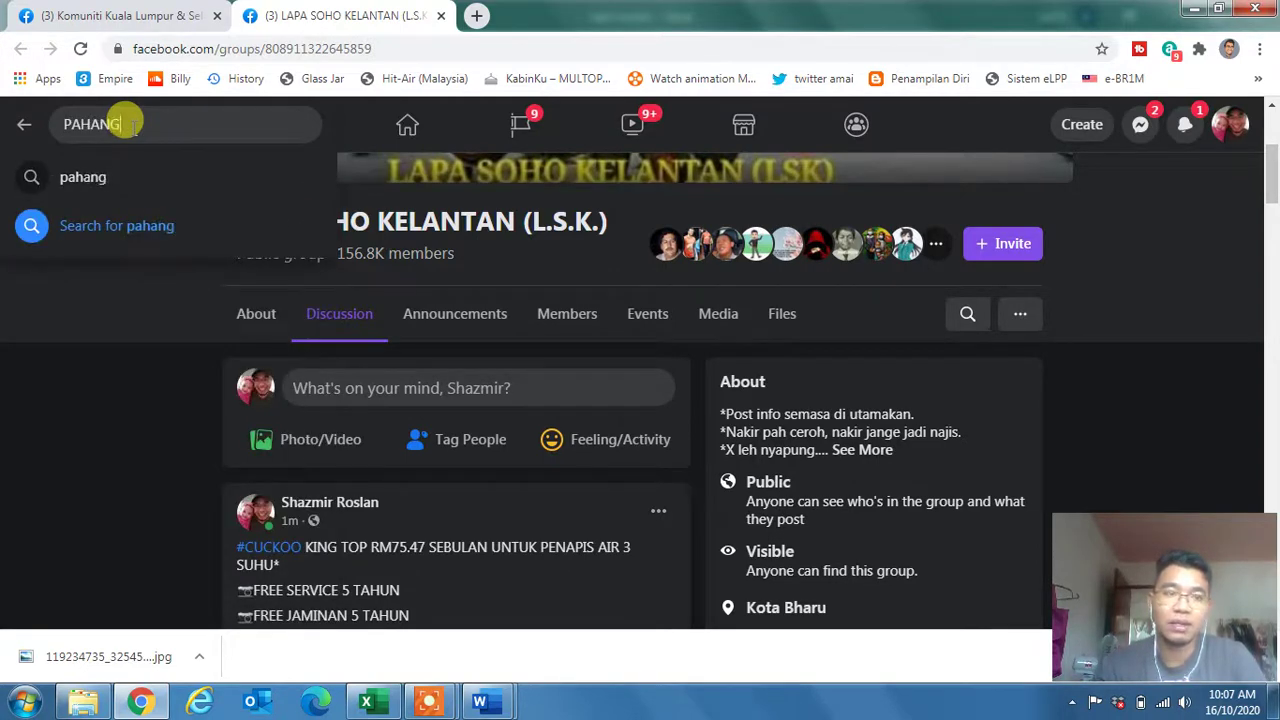
key("Return")
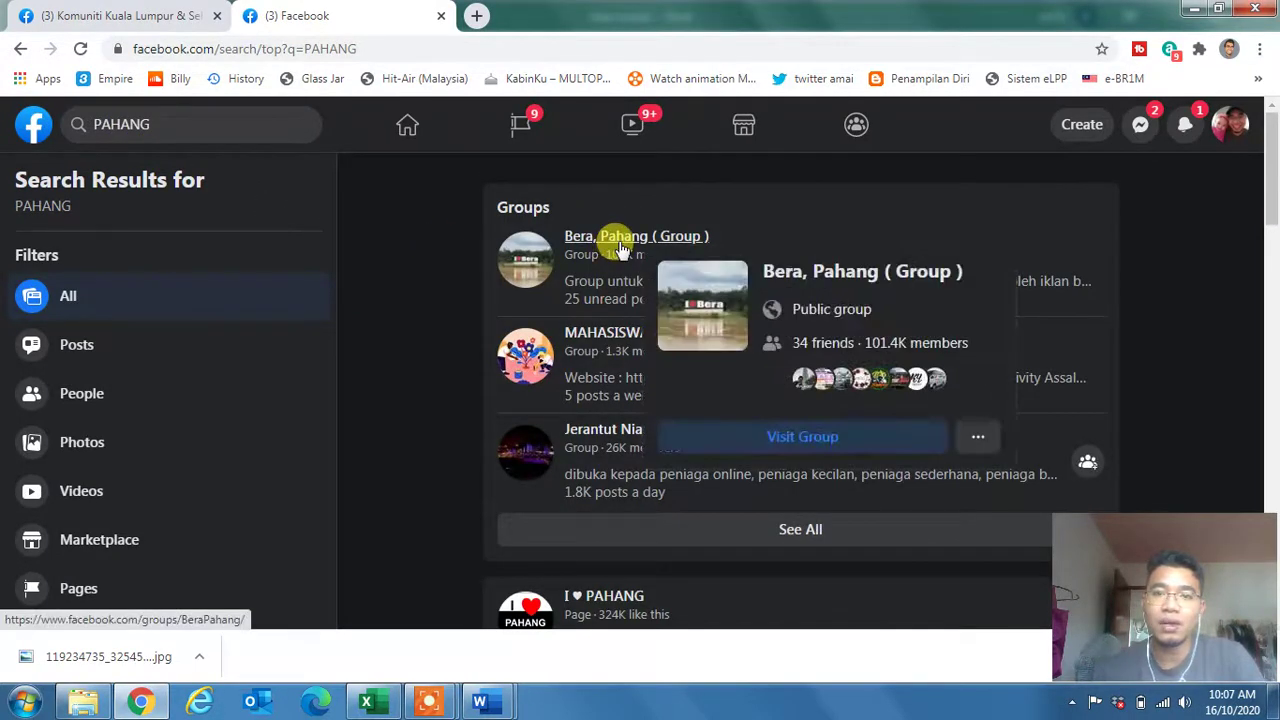
left_click(621, 247)
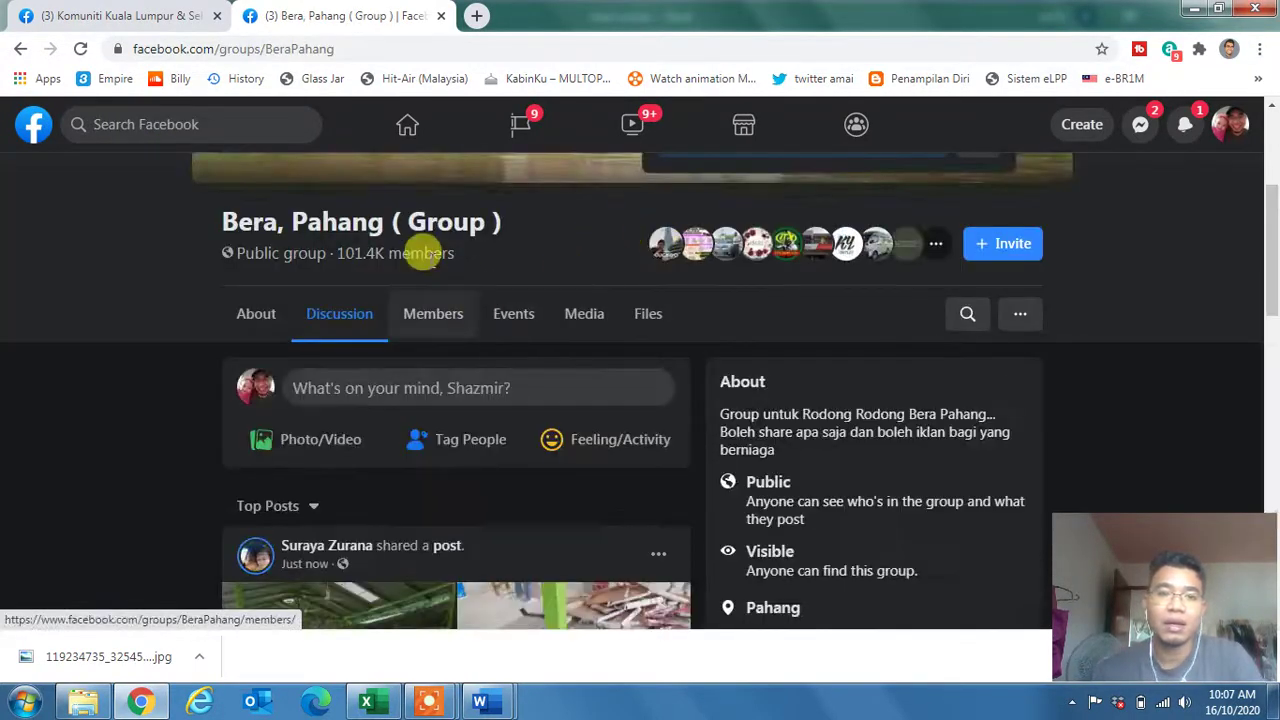
Publish the pasted King Top advertisement with the KING TOP SALE RM75 poster in the Bera, Pahang group.
left_click(320, 437)
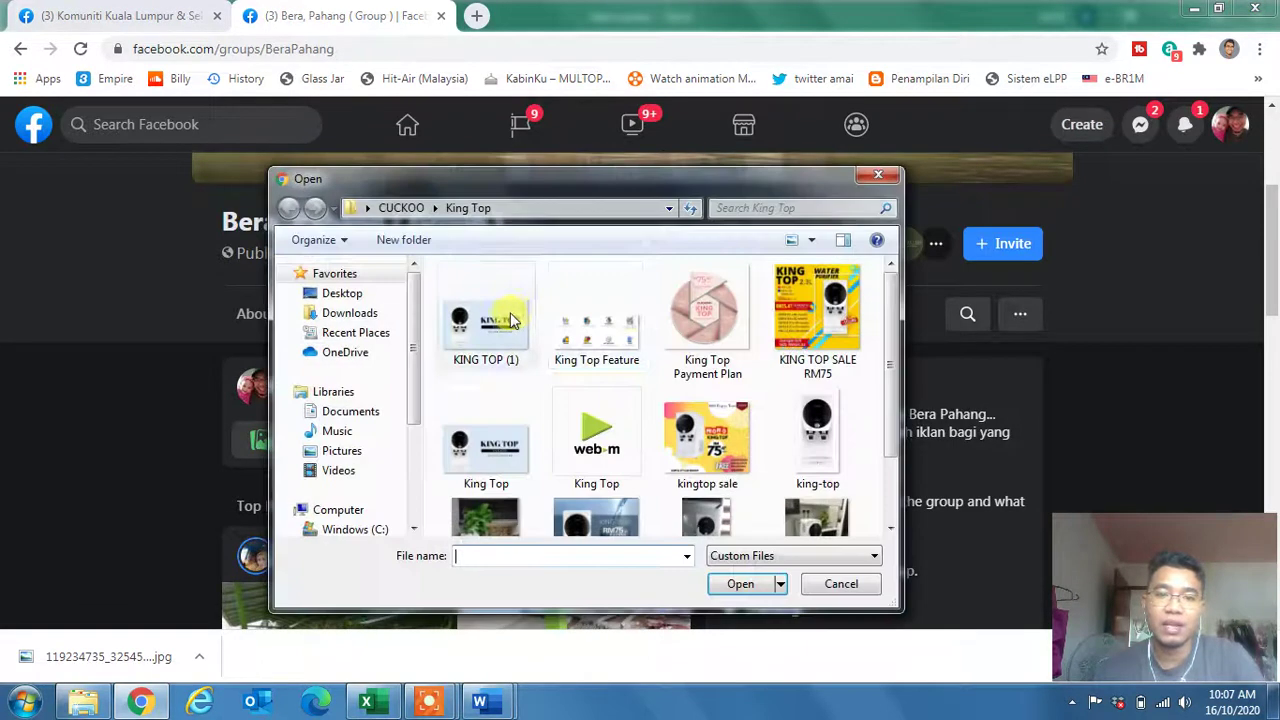
double_click(801, 304)
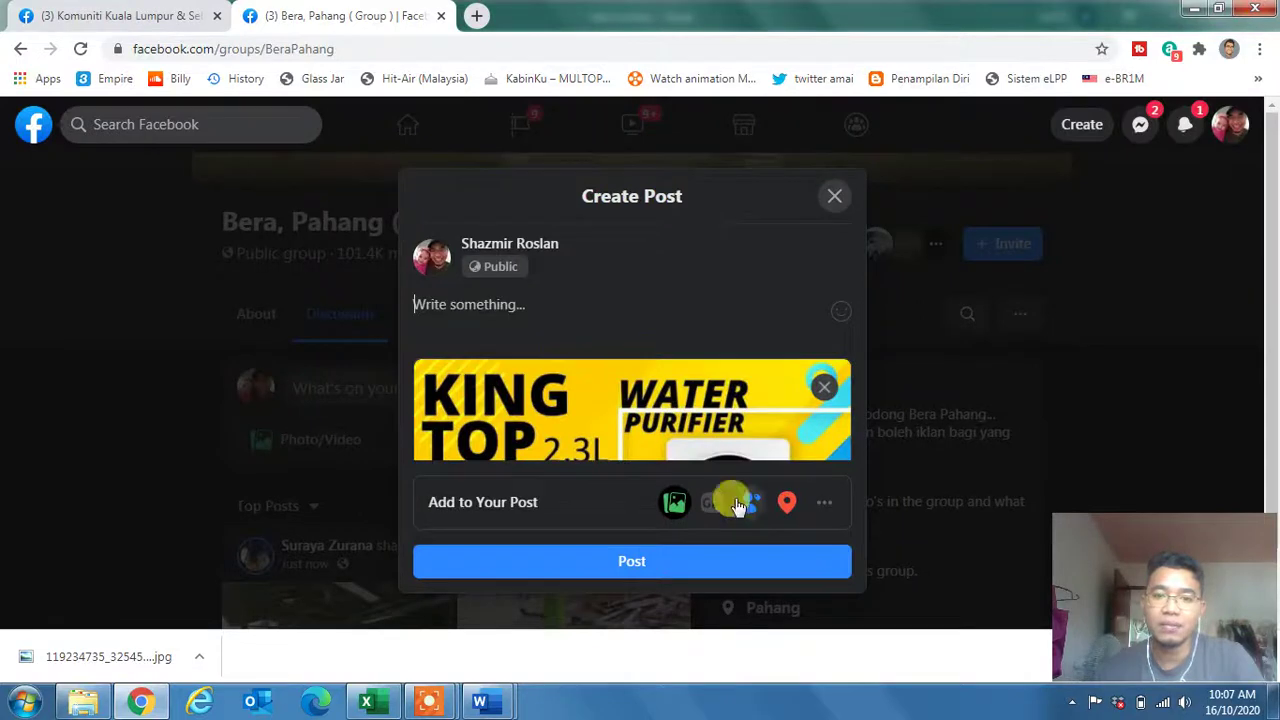
key("ctrl+v")
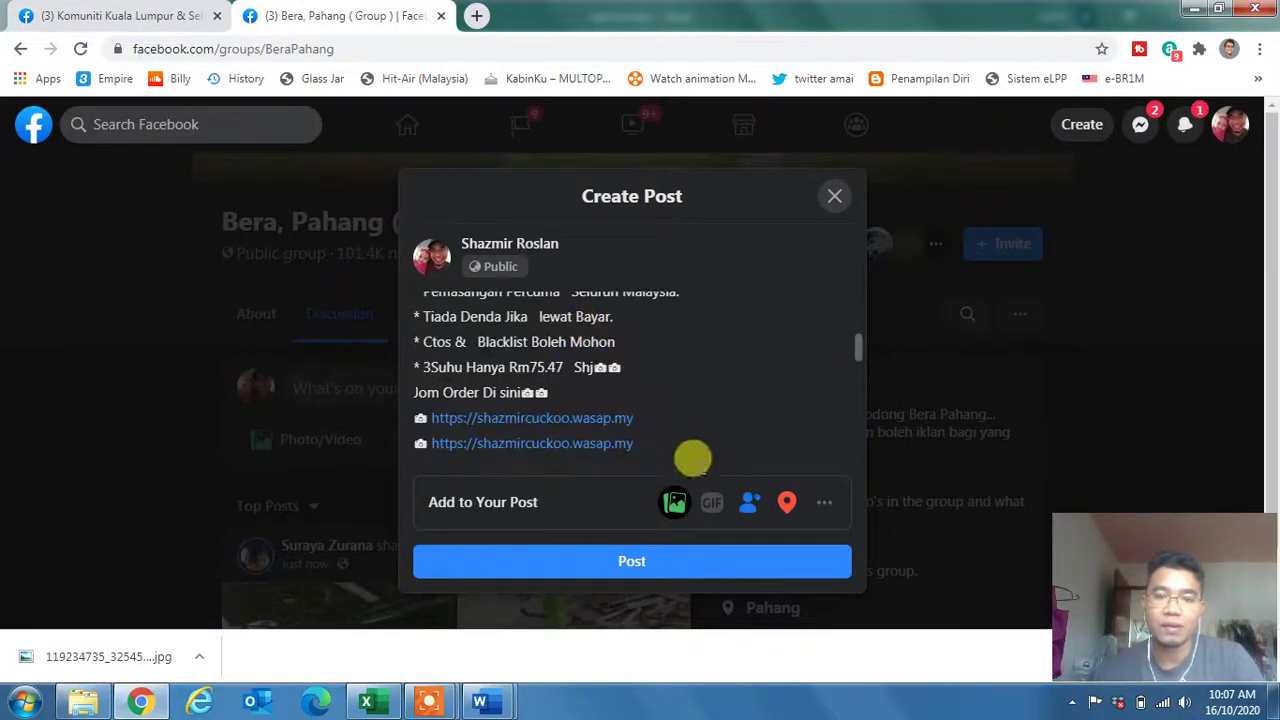
left_click(706, 560)
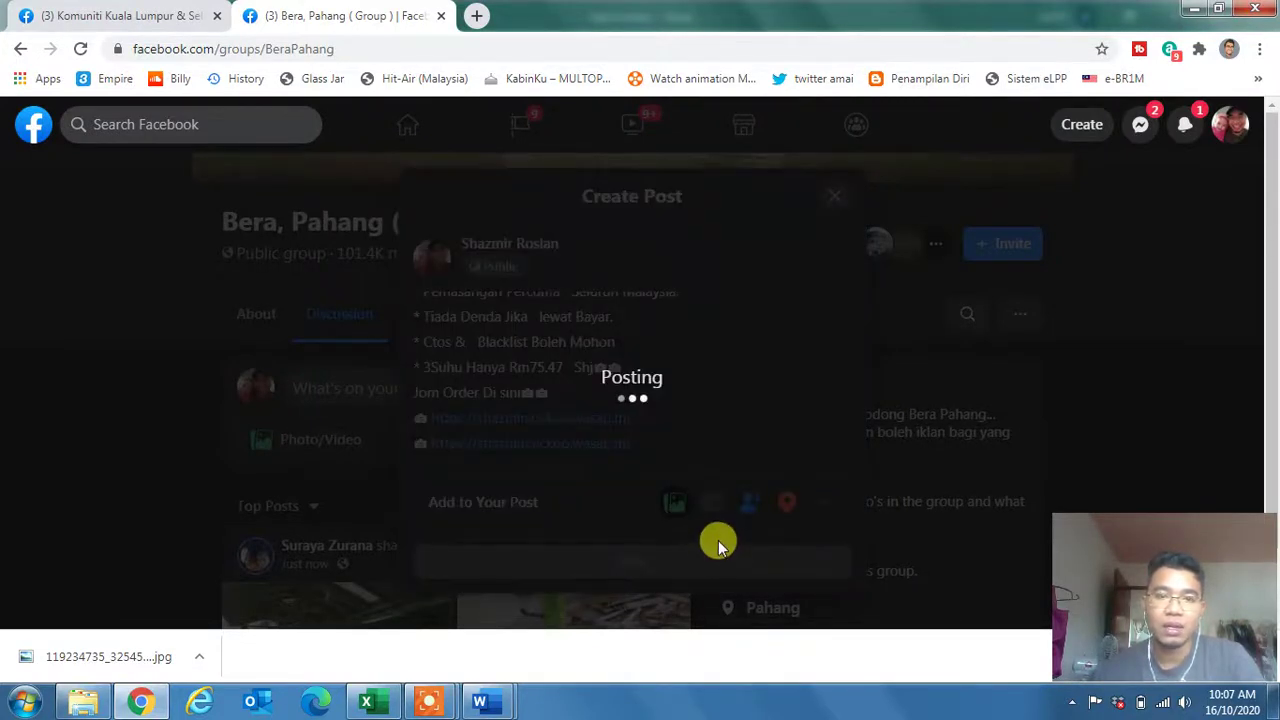
scroll(490, 543, "down", 2)
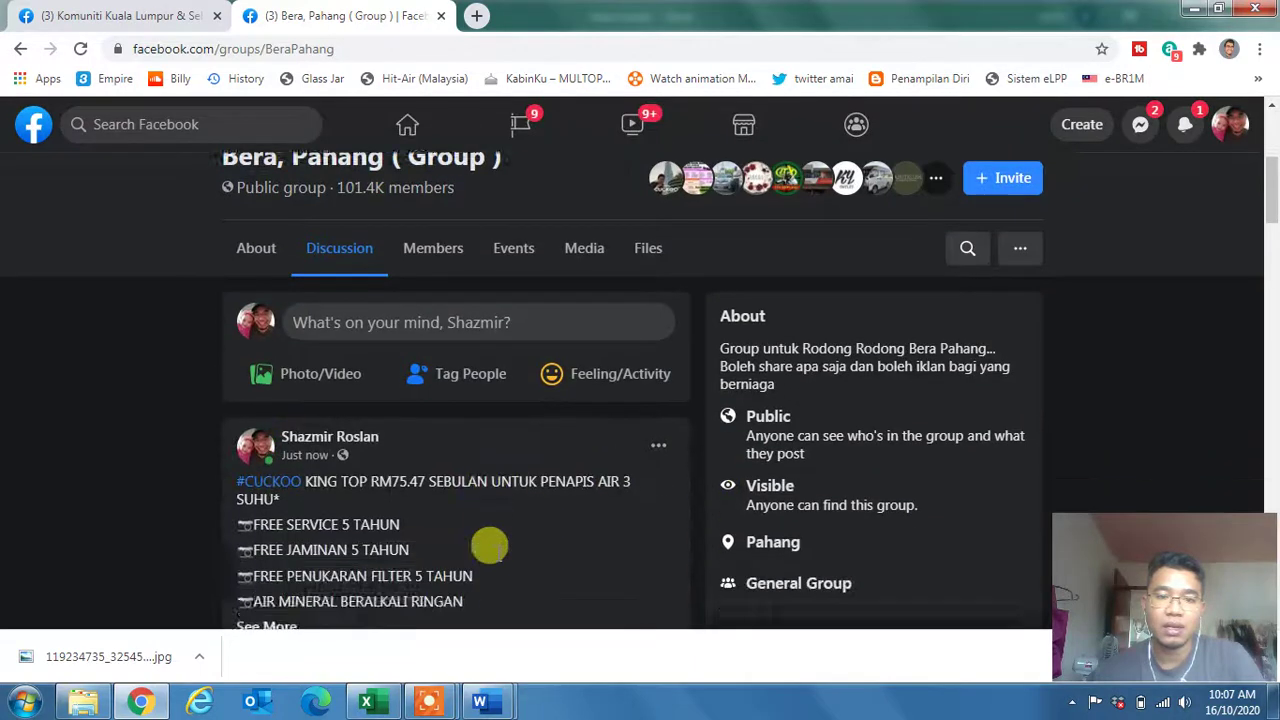
Copy the group name Bera, Pahang ( Group ) from Facebook into cell C14 of the Excel group list.
scroll(395, 345, "up", 4)
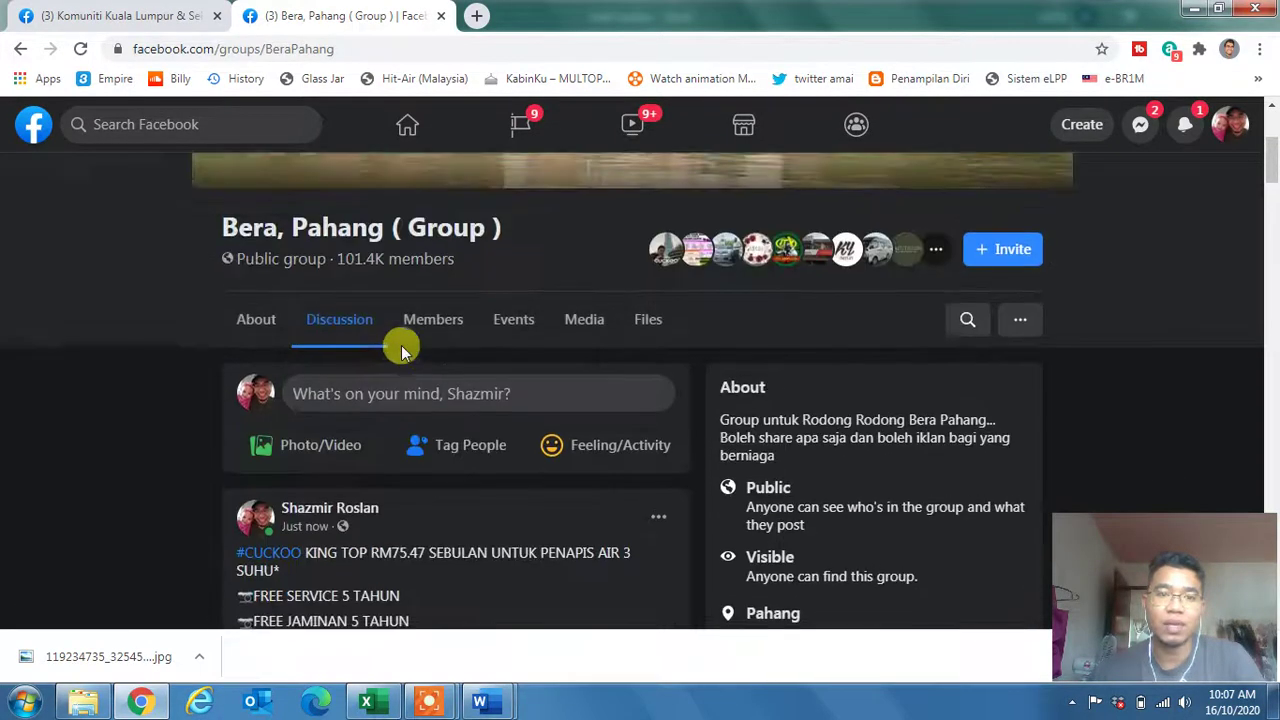
left_click_drag(220, 400, 491, 411)
key("ctrl+c")
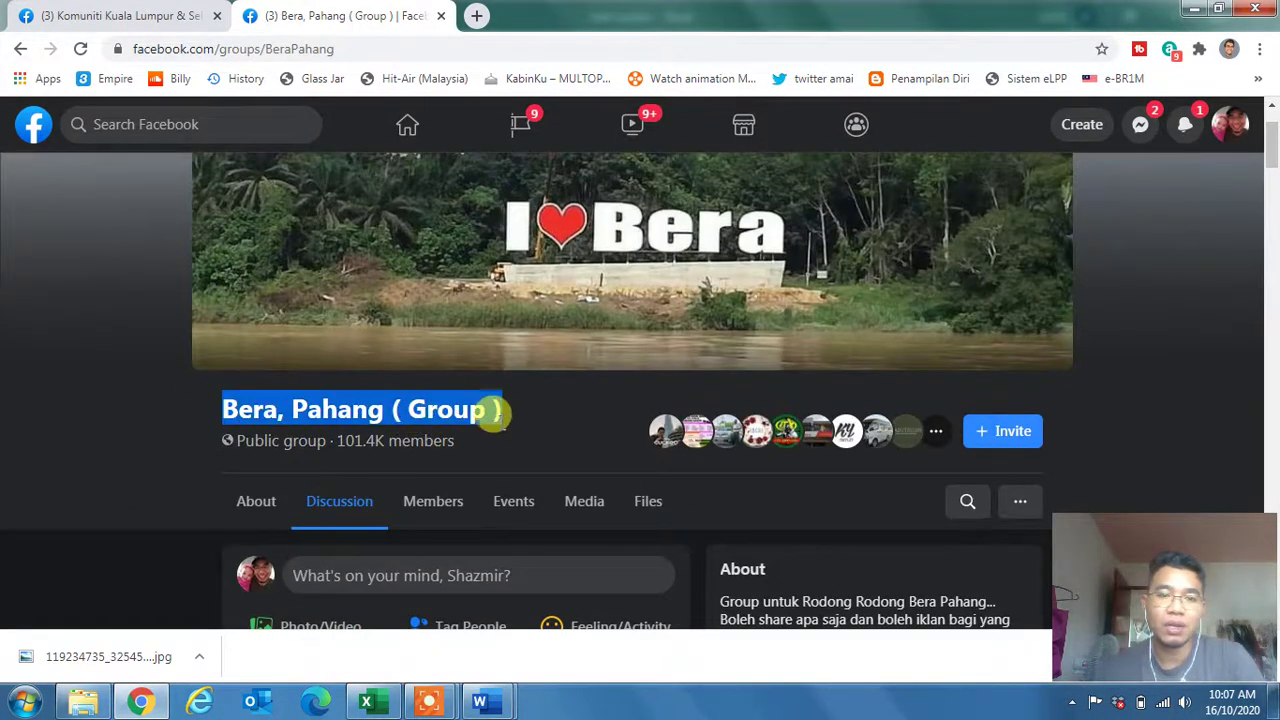
left_click(370, 703)
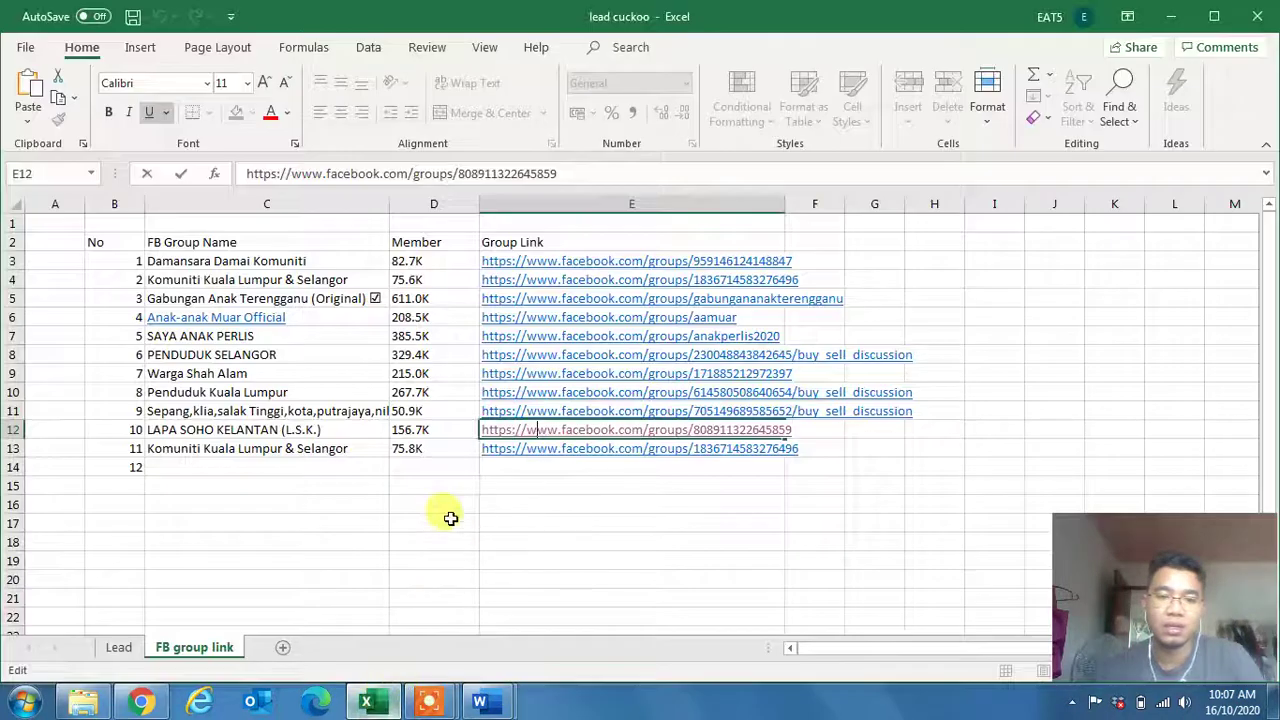
double_click(157, 466)
key("ctrl+v")
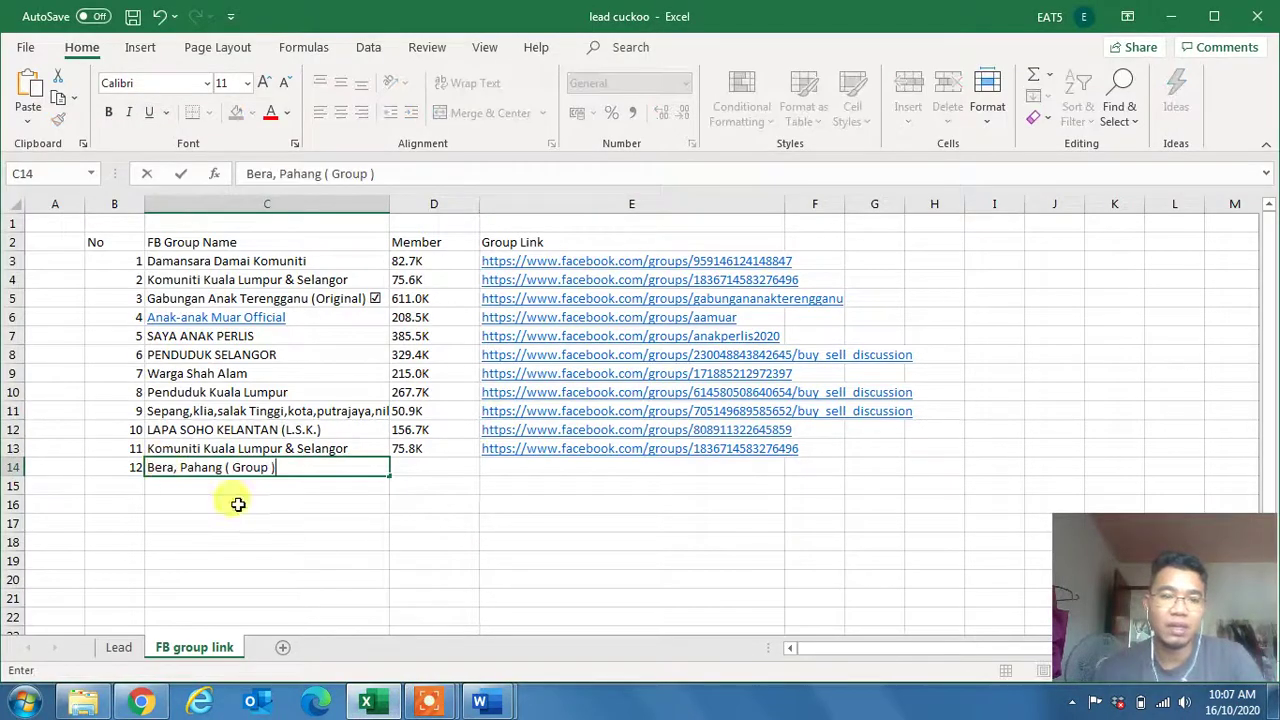
Copy the Bera, Pahang group's member count, 101.4K, from Facebook into cell D14 of the Excel list.
left_click(366, 702)
double_click(355, 441)
key("ctrl+c")
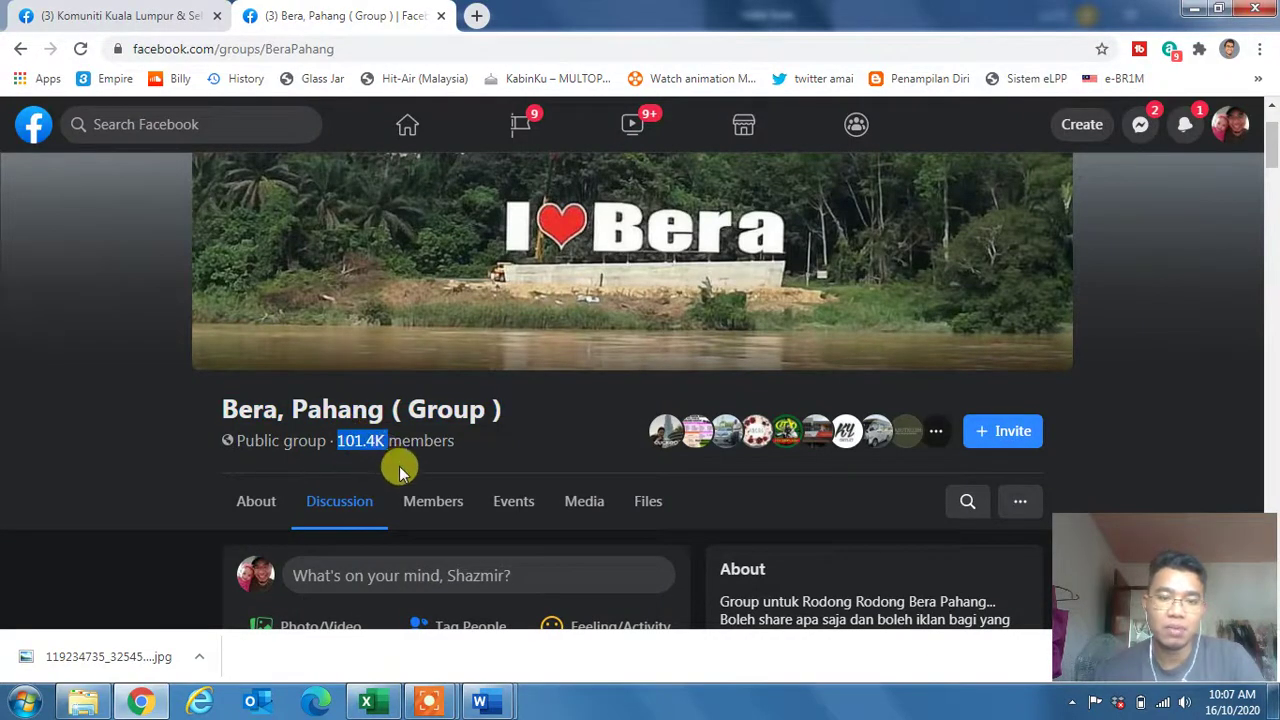
left_click(366, 702)
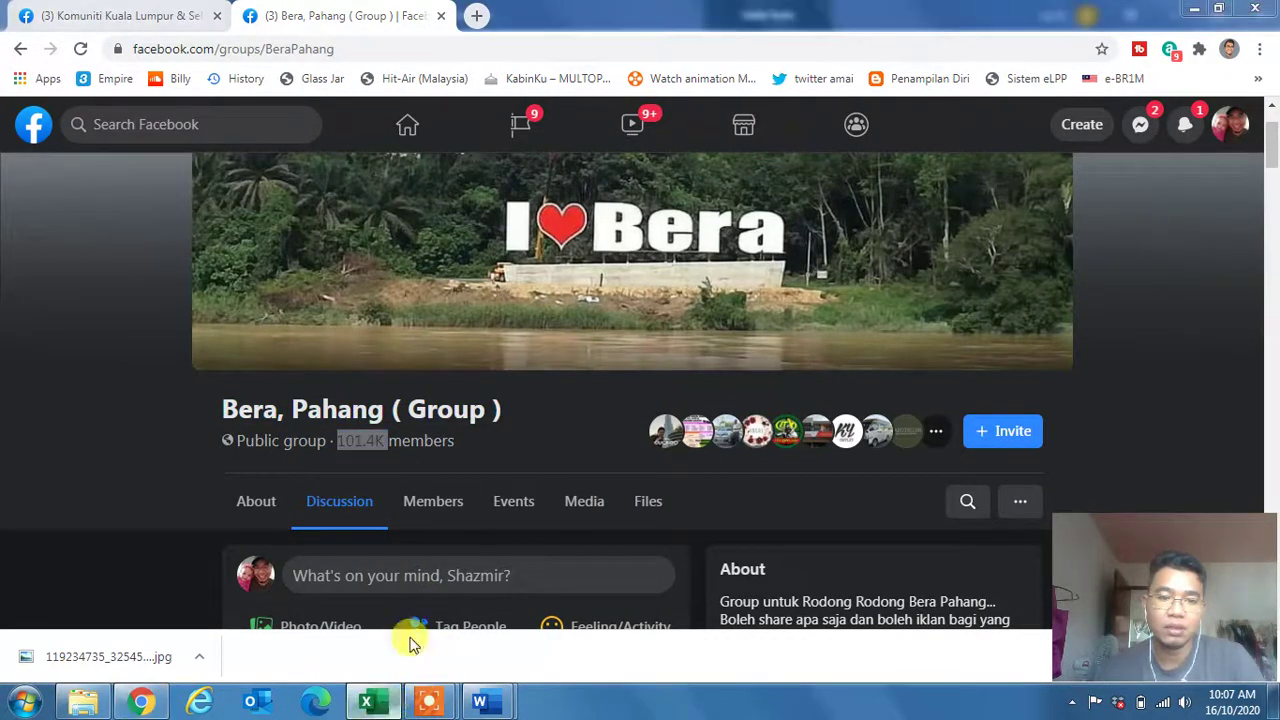
left_click(414, 470)
key("ctrl+v")
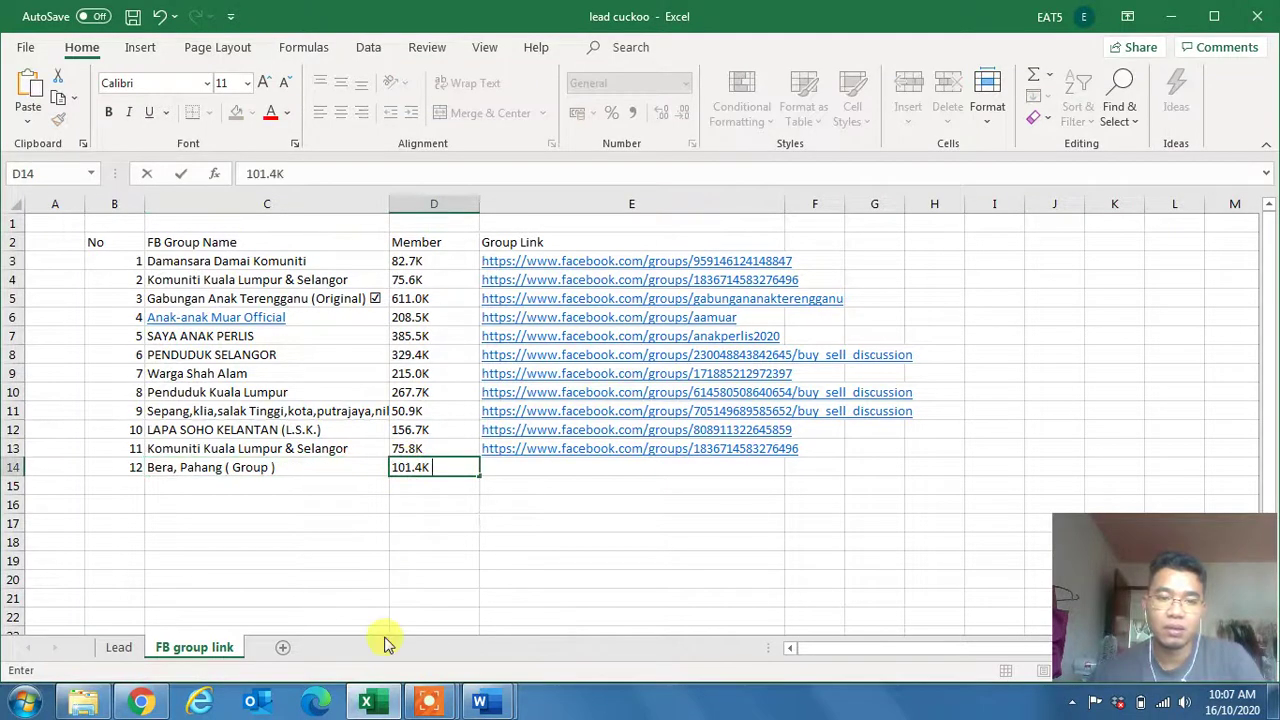
Copy the Bera, Pahang group's web address into cell E14 of the Excel list and save the workbook.
left_click(370, 705)
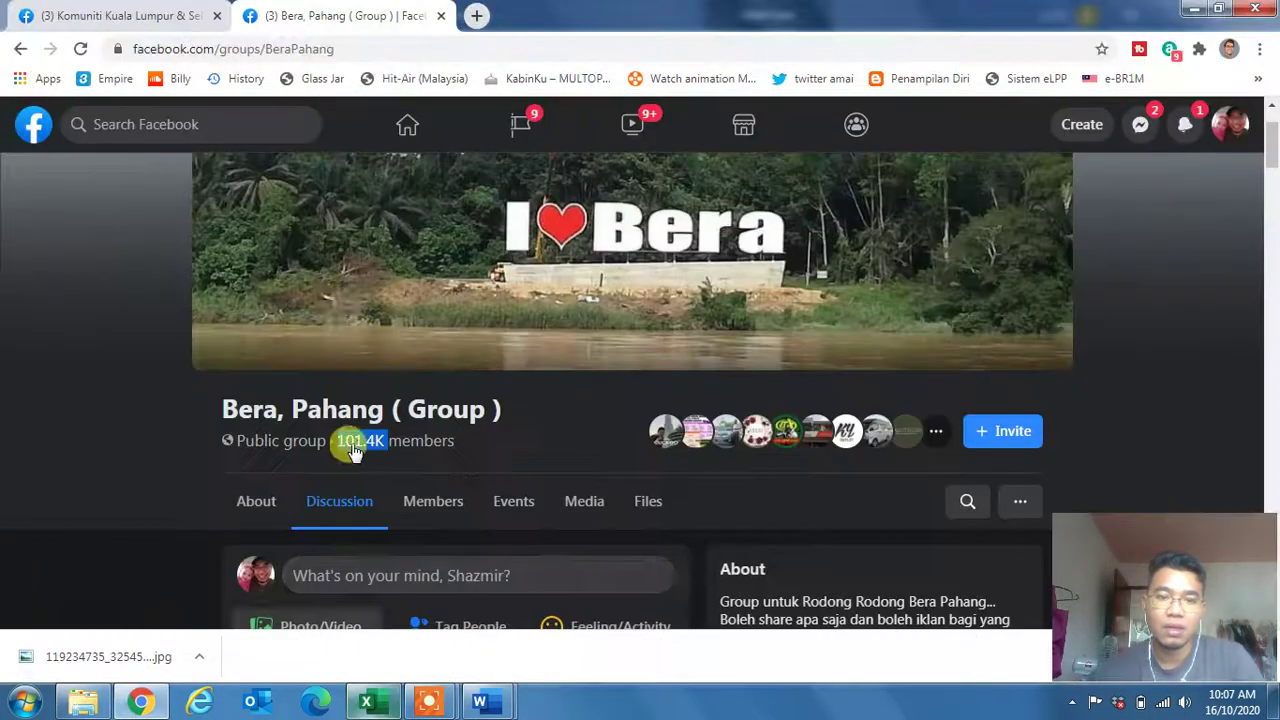
double_click(295, 50)
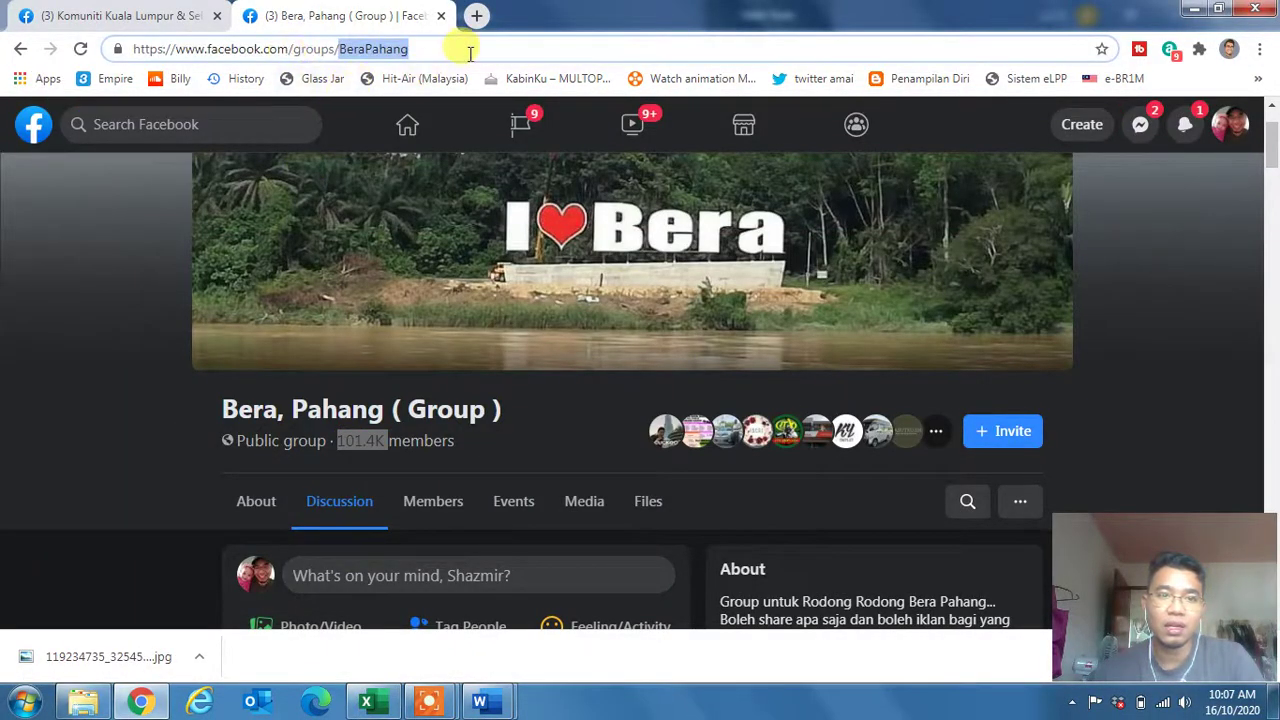
key("ctrl+a")
key("ctrl+c")
left_click(366, 702)
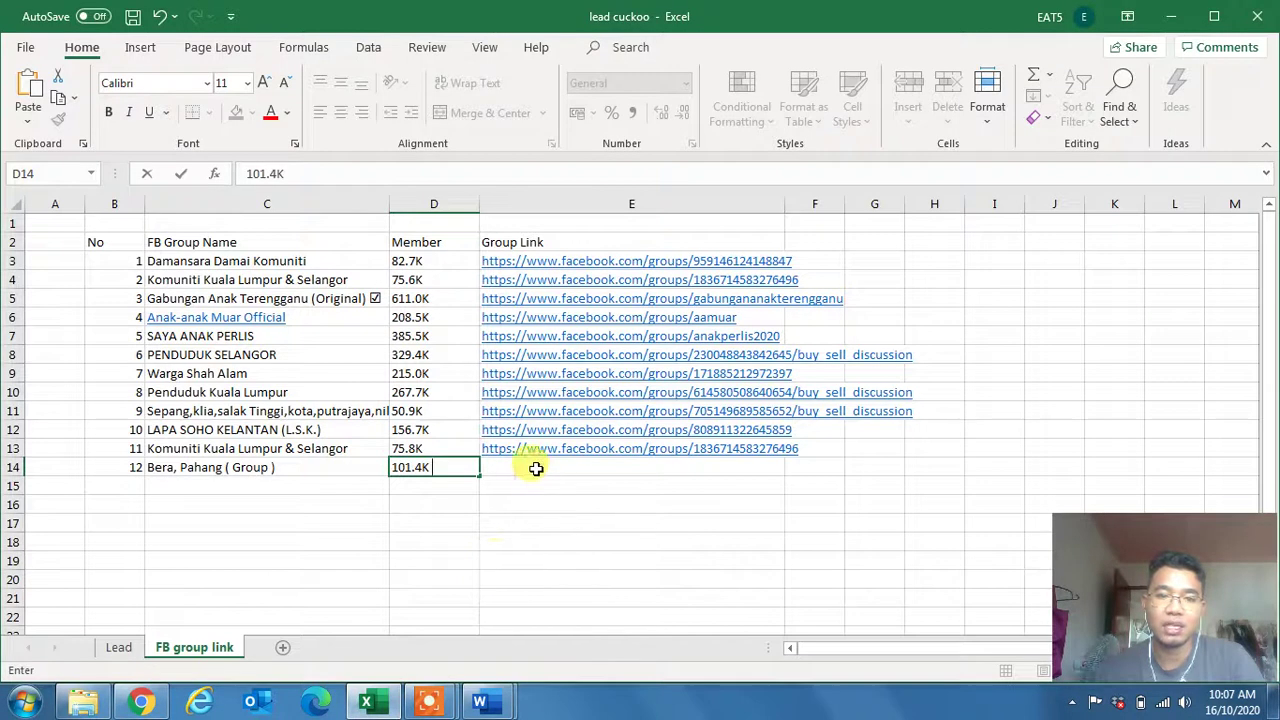
double_click(531, 467)
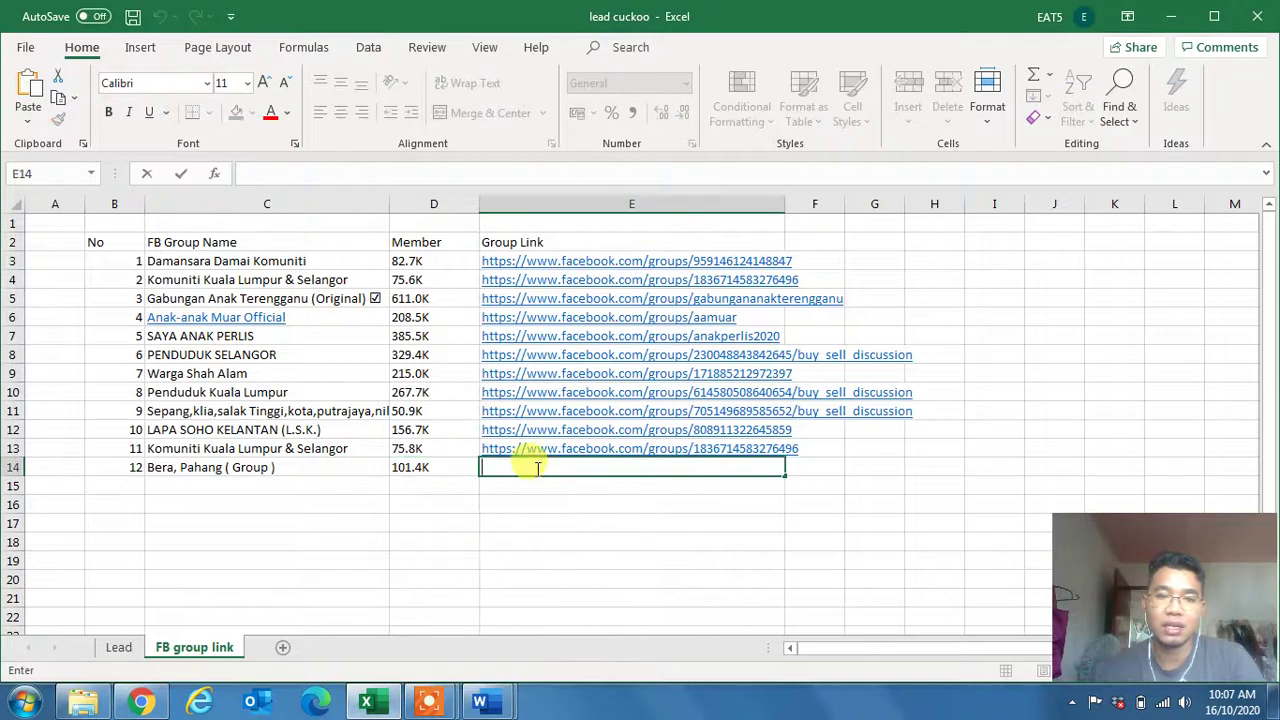
key("ctrl+v")
left_click(598, 499)
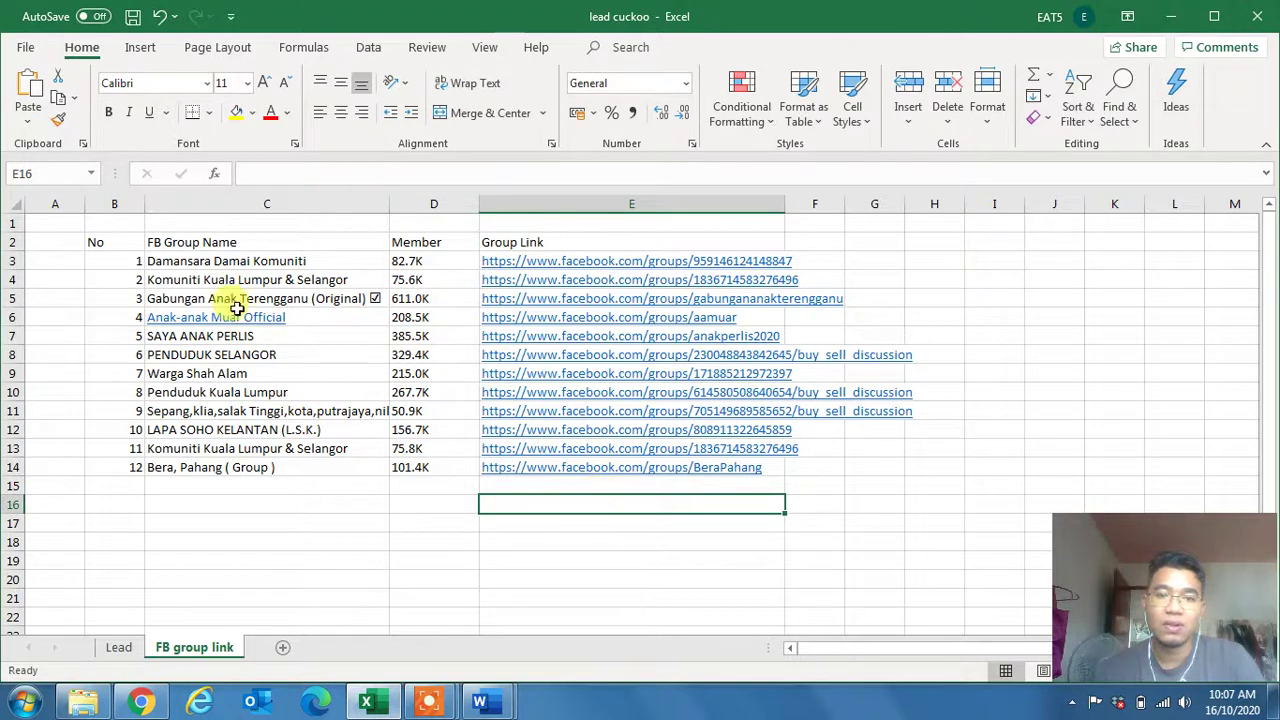
left_click(132, 16)
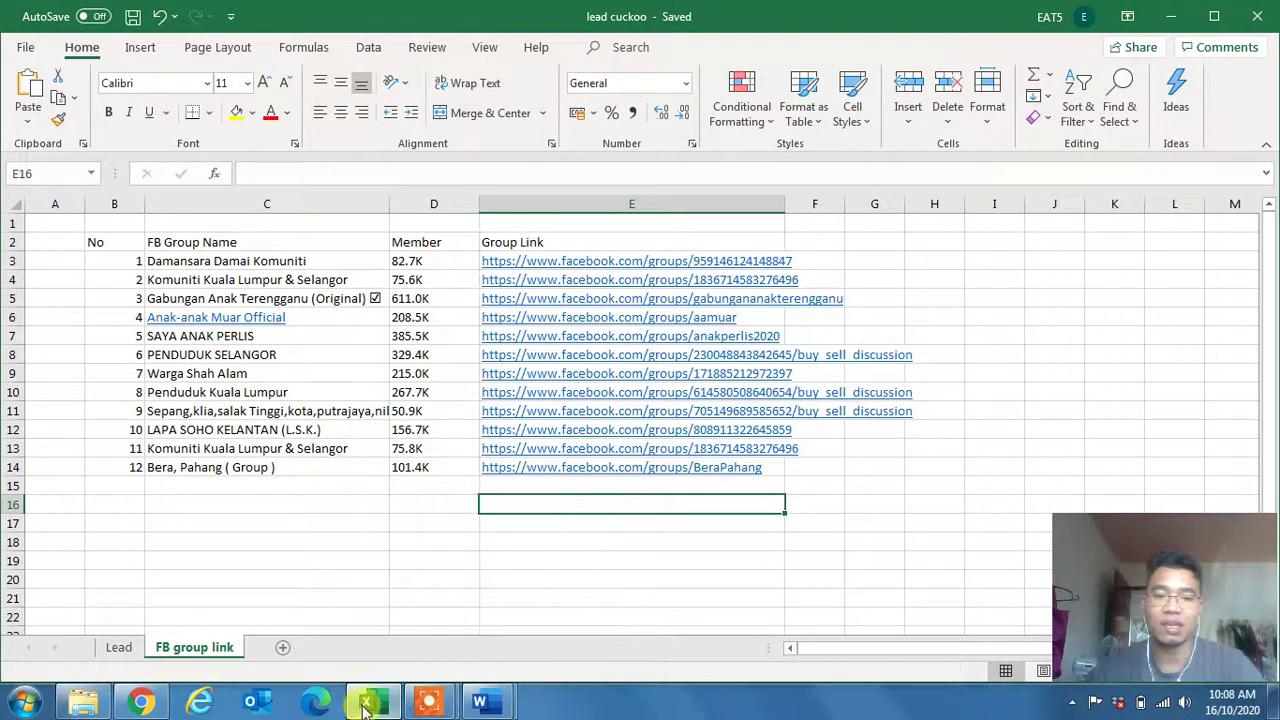
mouse_move(429, 703)
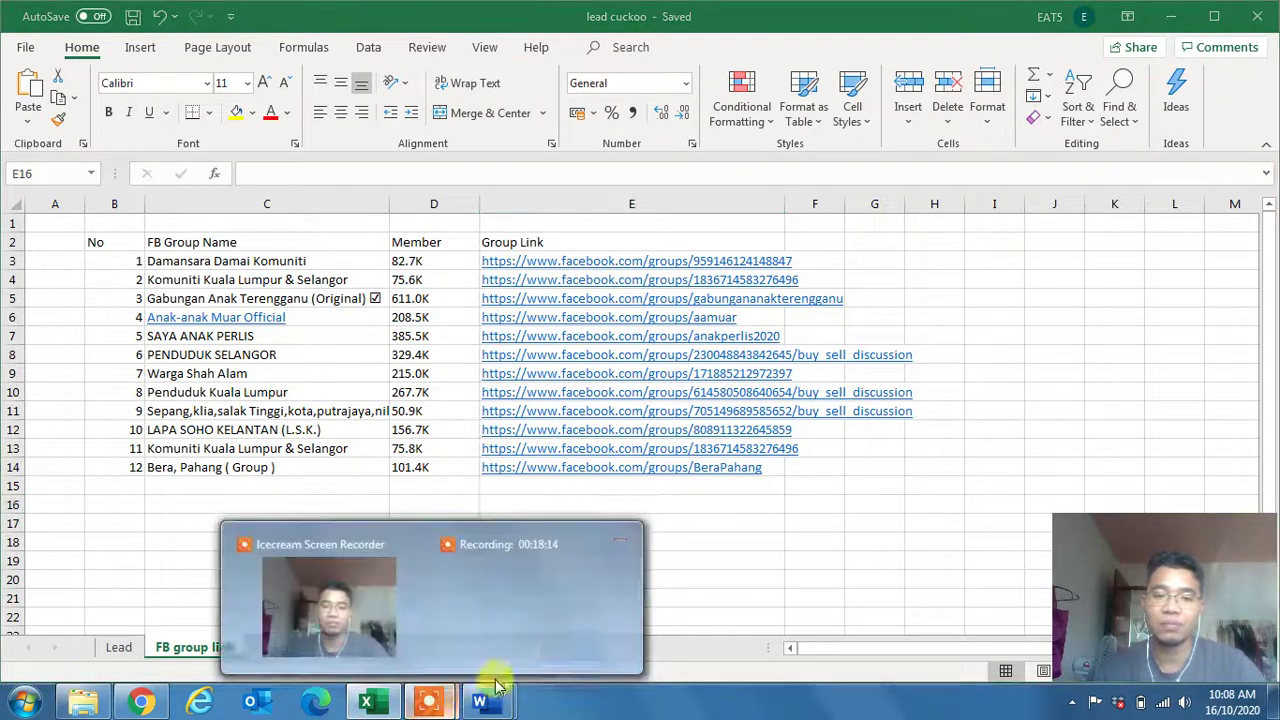
left_click(513, 628)
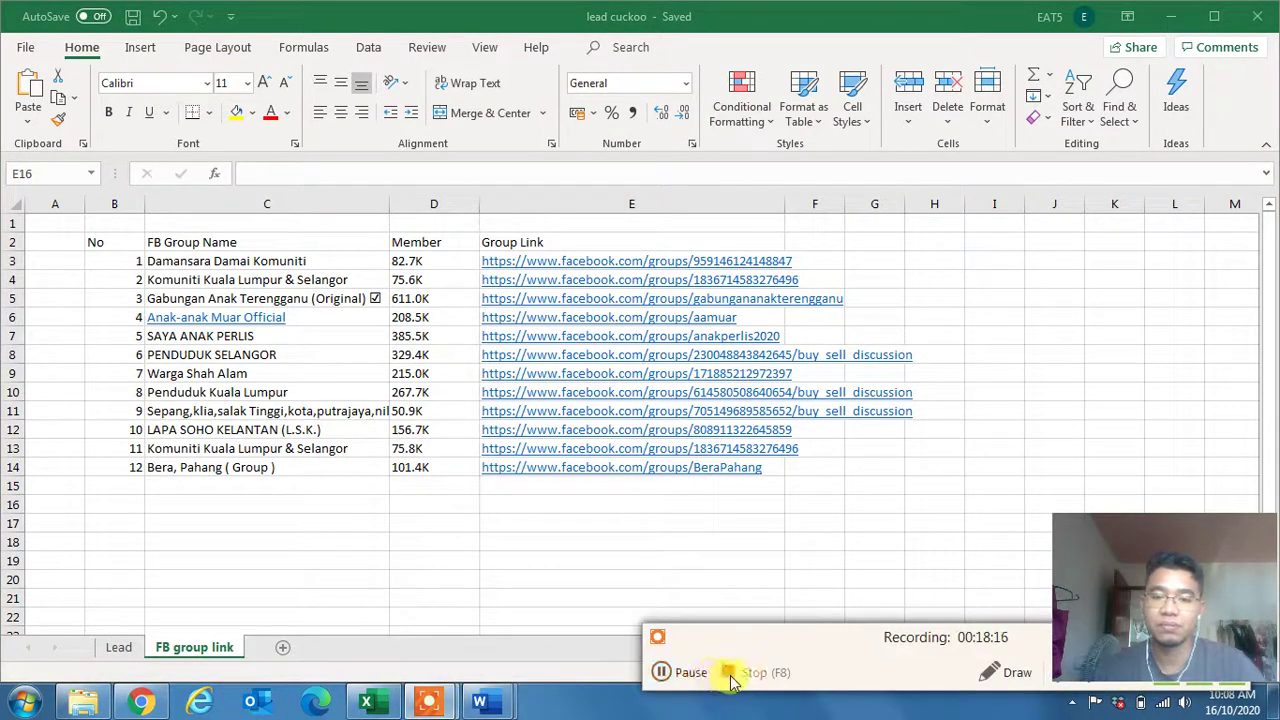